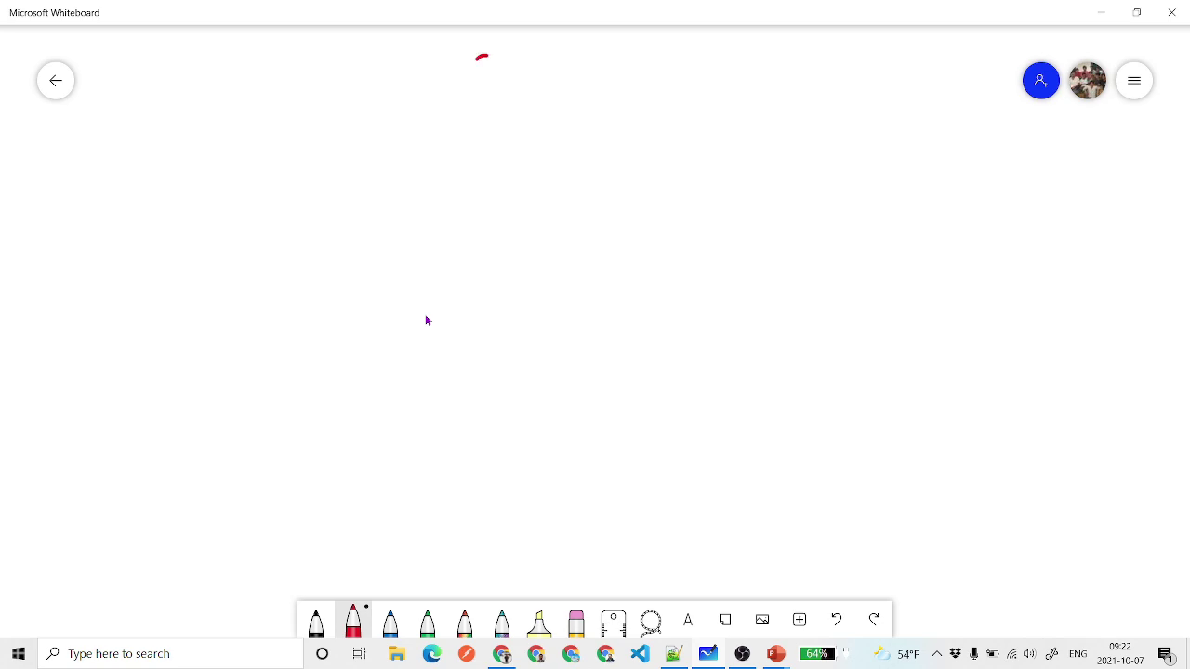
# Handwrite "OPP" beside a circle in red, with an arrow down to "ts" and a tick mark in parentheses.
pyautogui.moveTo(481, 58)
pyautogui.mouseDown()
pyautogui.moveTo(493, 47)
pyautogui.moveTo(486, 119)
pyautogui.moveTo(513, 113)
pyautogui.mouseUp()
pyautogui.moveTo(561, 75); pyautogui.dragTo(561, 76)
pyautogui.moveTo(588, 78)
pyautogui.mouseDown()
pyautogui.moveTo(588, 104)
pyautogui.moveTo(589, 93)
pyautogui.mouseUp()
pyautogui.moveTo(620, 74); pyautogui.dragTo(621, 89)
pyautogui.moveTo(469, 149)
pyautogui.mouseDown()
pyautogui.moveTo(453, 181)
pyautogui.moveTo(439, 182)
pyautogui.moveTo(445, 163)
pyautogui.mouseUp()
pyautogui.moveTo(543, 136)
pyautogui.mouseDown()
pyautogui.moveTo(522, 164)
pyautogui.moveTo(534, 186)
pyautogui.mouseUp()
pyautogui.moveTo(567, 148); pyautogui.dragTo(577, 166)
pyautogui.moveTo(628, 117); pyautogui.dragTo(616, 169)
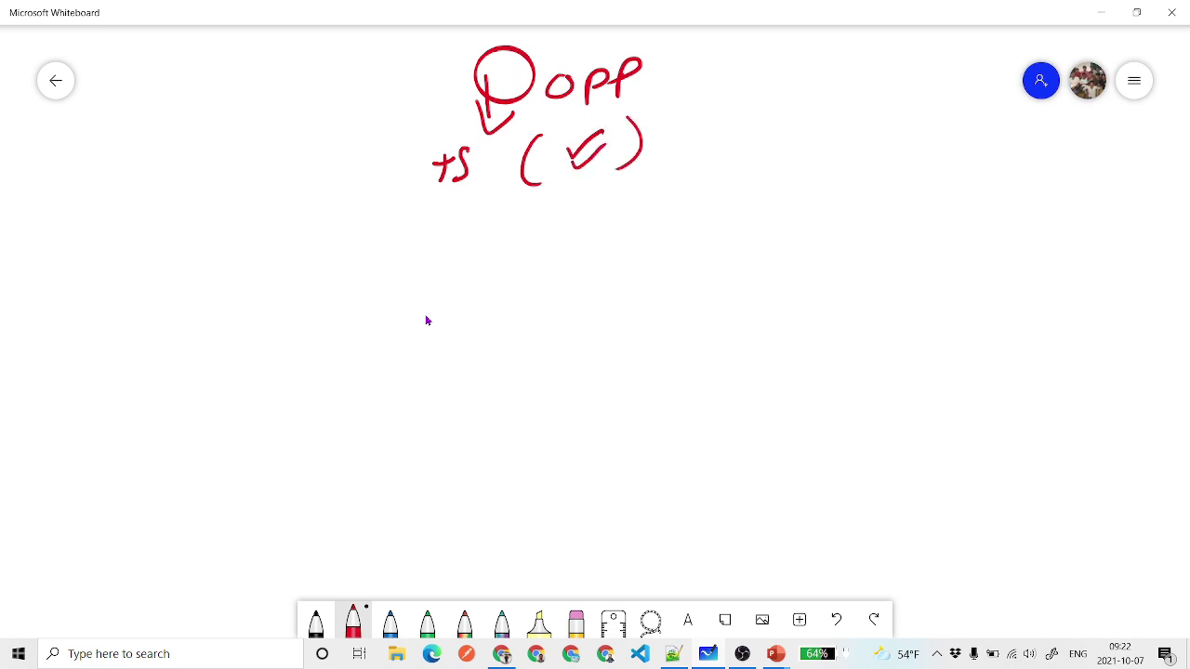
# Draw an arrow below the trigger notes leading to handwritten "SOQL → Contact".
pyautogui.moveTo(488, 215); pyautogui.dragTo(488, 249)
pyautogui.moveTo(476, 239)
pyautogui.mouseDown()
pyautogui.moveTo(478, 258)
pyautogui.moveTo(504, 238)
pyautogui.mouseUp()
pyautogui.moveTo(477, 277)
pyautogui.mouseDown()
pyautogui.moveTo(457, 297)
pyautogui.moveTo(500, 280)
pyautogui.mouseUp()
pyautogui.moveTo(526, 269)
pyautogui.mouseDown()
pyautogui.moveTo(532, 284)
pyautogui.moveTo(607, 277)
pyautogui.mouseUp()
pyautogui.moveTo(593, 265)
pyautogui.mouseDown()
pyautogui.moveTo(595, 290)
pyautogui.moveTo(658, 269)
pyautogui.moveTo(693, 279)
pyautogui.mouseUp()
pyautogui.moveTo(693, 260); pyautogui.dragTo(714, 264)
pyautogui.moveTo(733, 264)
pyautogui.mouseDown()
pyautogui.moveTo(736, 275)
pyautogui.moveTo(764, 267)
pyautogui.mouseUp()
pyautogui.moveTo(757, 256); pyautogui.dragTo(772, 256)
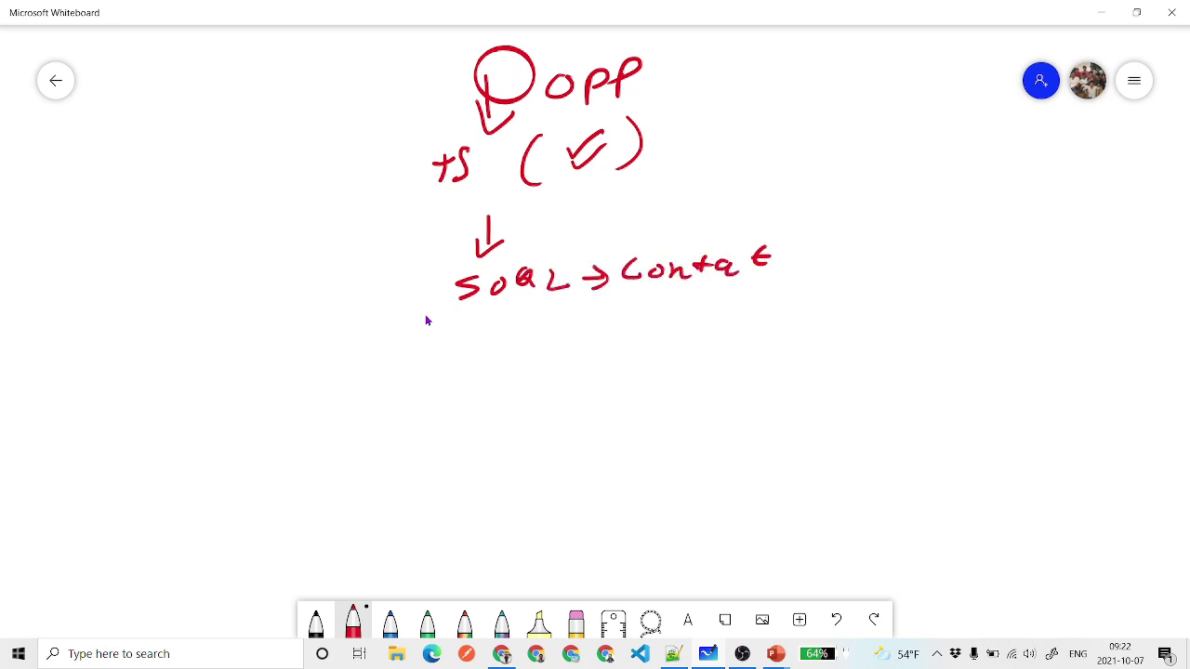
# Continue the handwritten sequence downward with arrows to "Loop" and "C.R", ending in "insert".
pyautogui.moveTo(465, 338)
pyautogui.mouseDown()
pyautogui.moveTo(517, 368)
pyautogui.moveTo(543, 359)
pyautogui.mouseUp()
pyautogui.moveTo(559, 335); pyautogui.dragTo(564, 365)
pyautogui.moveTo(465, 398)
pyautogui.mouseDown()
pyautogui.moveTo(466, 424)
pyautogui.moveTo(480, 414)
pyautogui.moveTo(546, 420)
pyautogui.mouseUp()
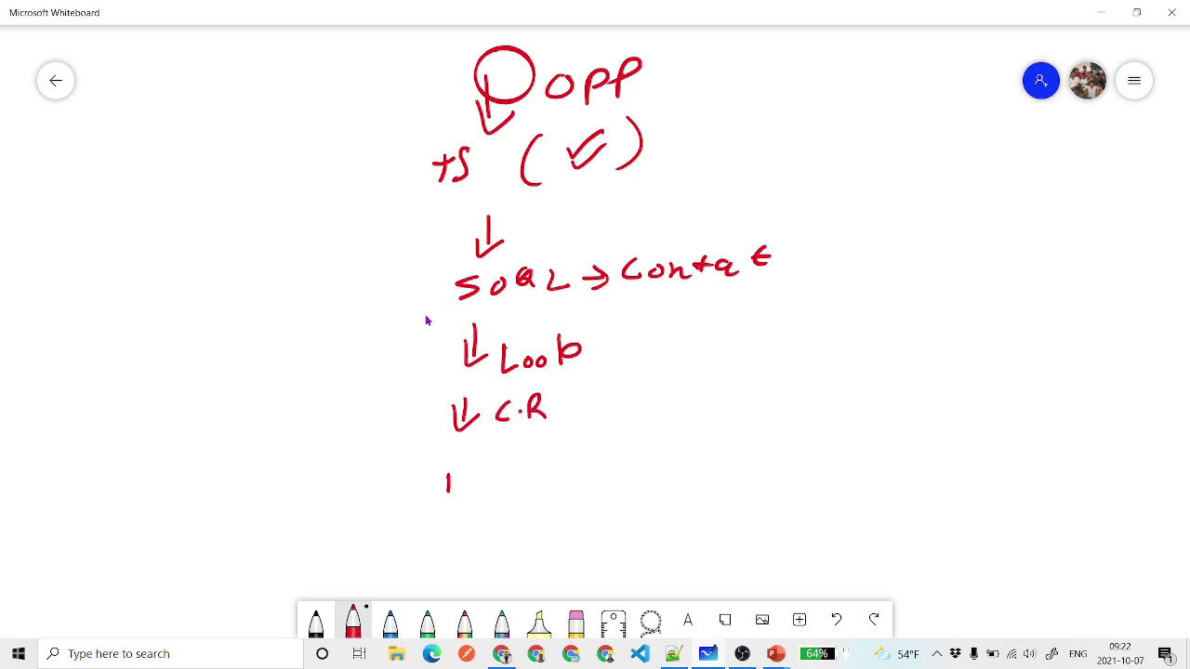
pyautogui.moveTo(484, 470)
pyautogui.mouseDown()
pyautogui.moveTo(478, 486)
pyautogui.moveTo(545, 464)
pyautogui.mouseUp()
pyautogui.moveTo(537, 456); pyautogui.dragTo(562, 450)
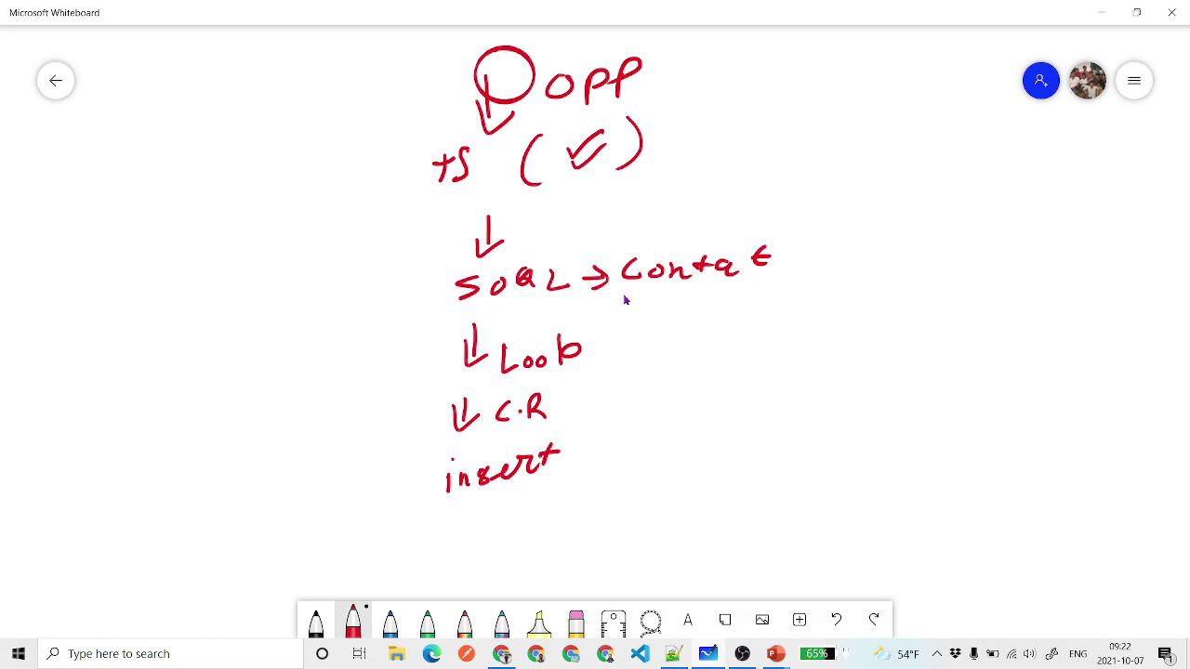
# Switch to Salesforce Setup in the browser and open the Opportunity object's Fields & Relationships.
pyautogui.hotkey('alt', 'Tab')
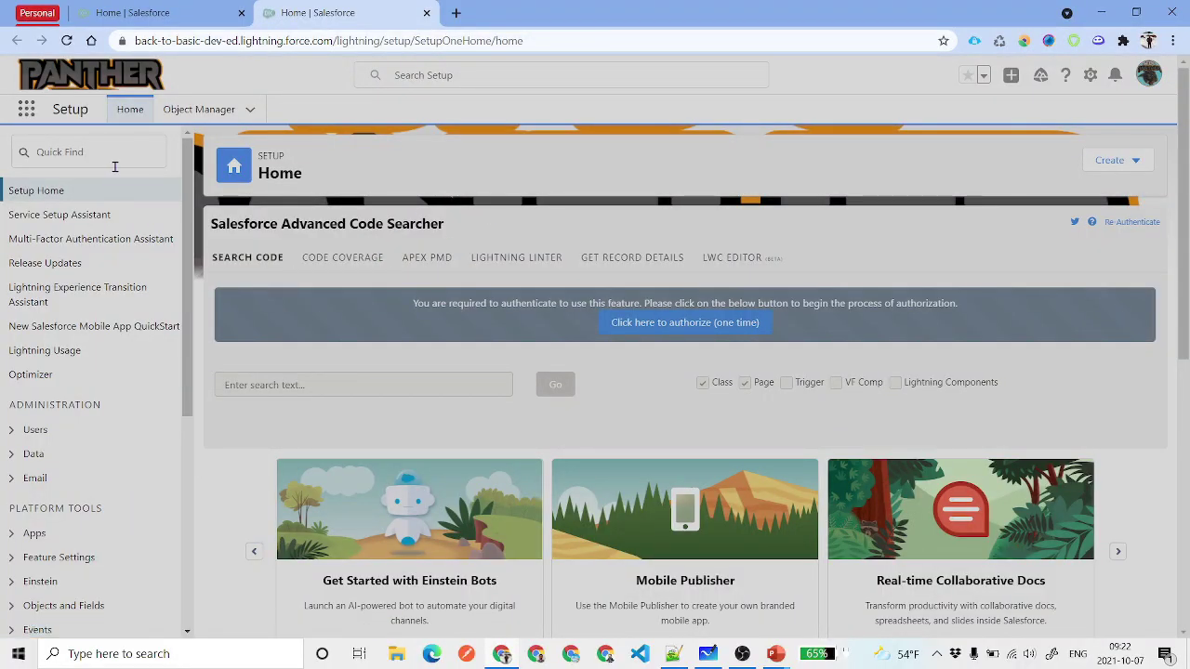
pyautogui.click(201, 109)
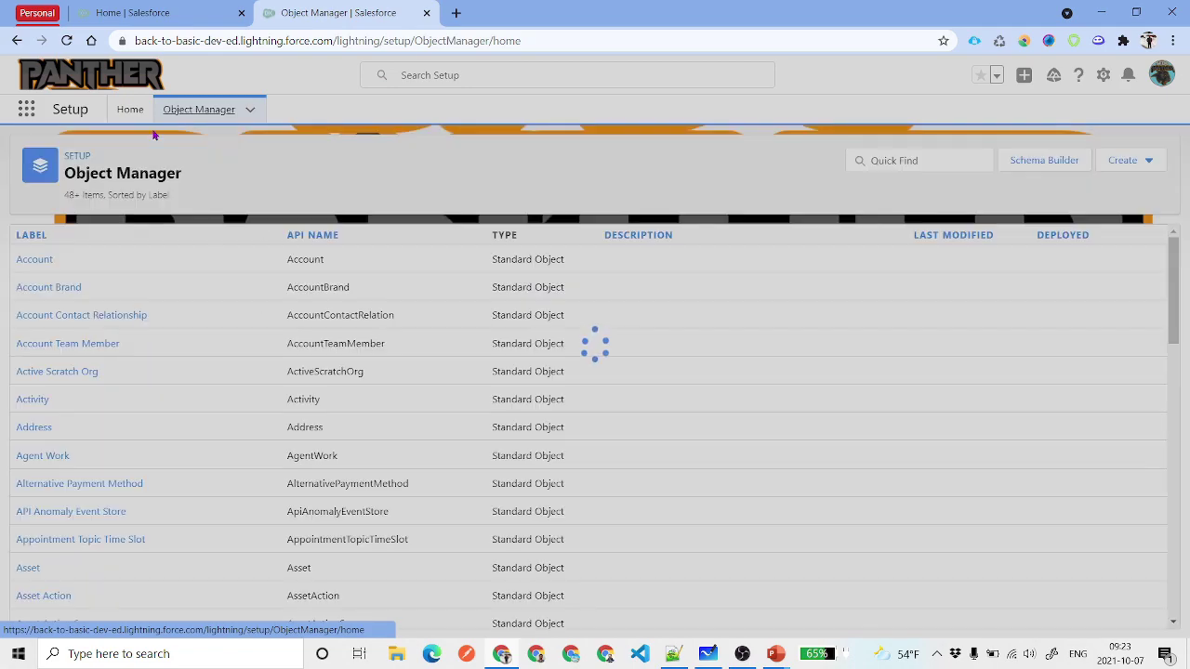
pyautogui.click(920, 159)
pyautogui.write('Oppo')
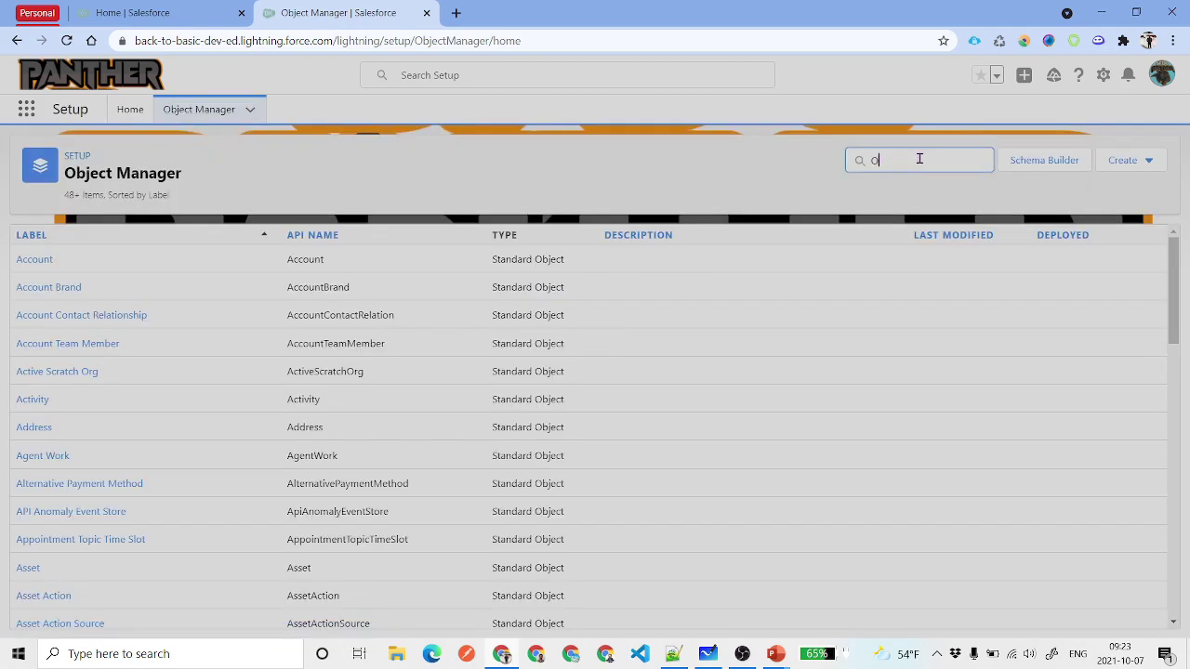
pyautogui.write('rt')
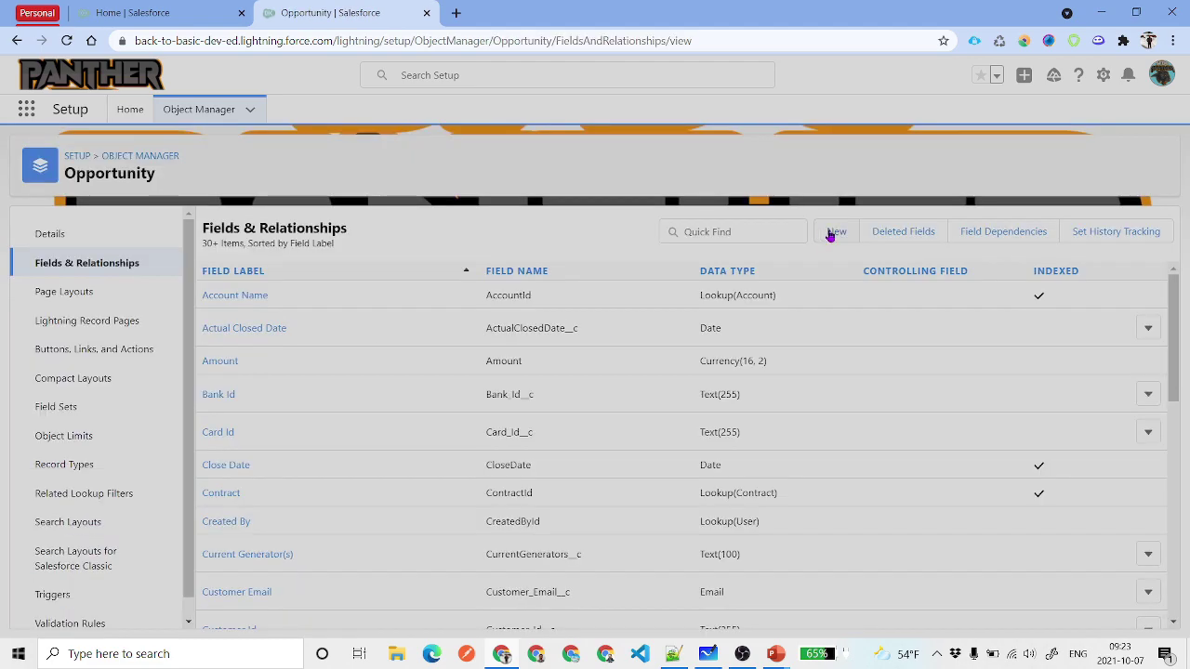
# Start a new custom field on Opportunity with the Checkbox data type.
pyautogui.click(832, 232)
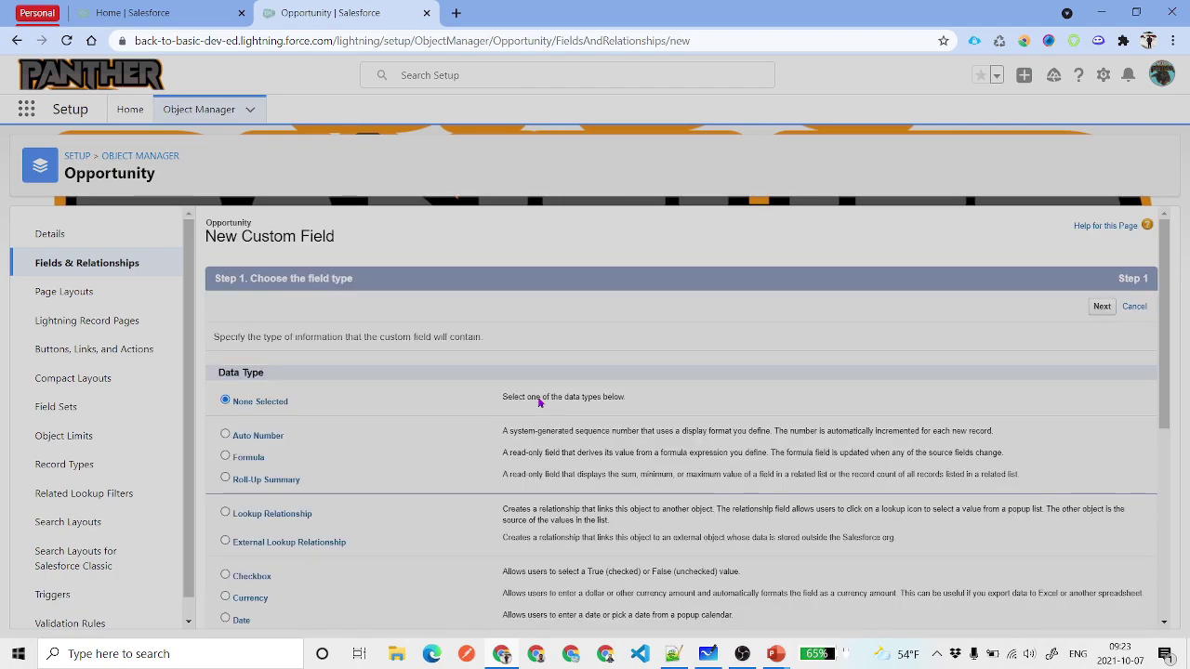
pyautogui.scroll(-5, 363, 414)
pyautogui.scroll(-2, 364, 417)
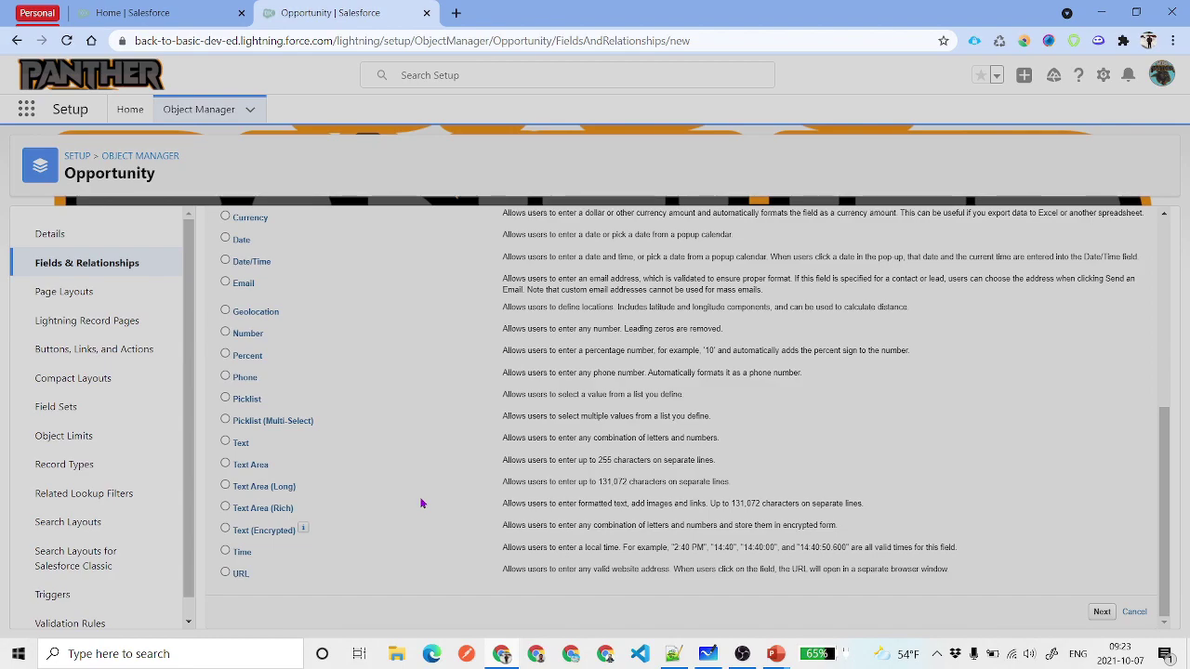
pyautogui.scroll(3, 420, 503)
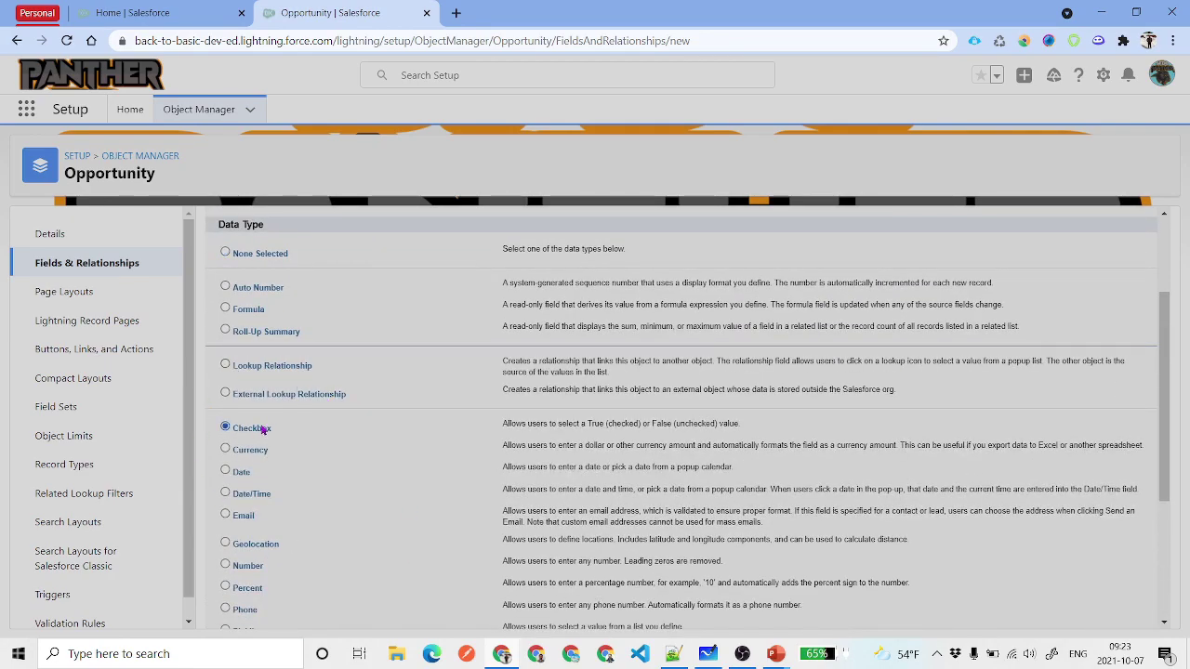
pyautogui.click(259, 433)
pyautogui.scroll(2, 1041, 334)
pyautogui.click(1097, 308)
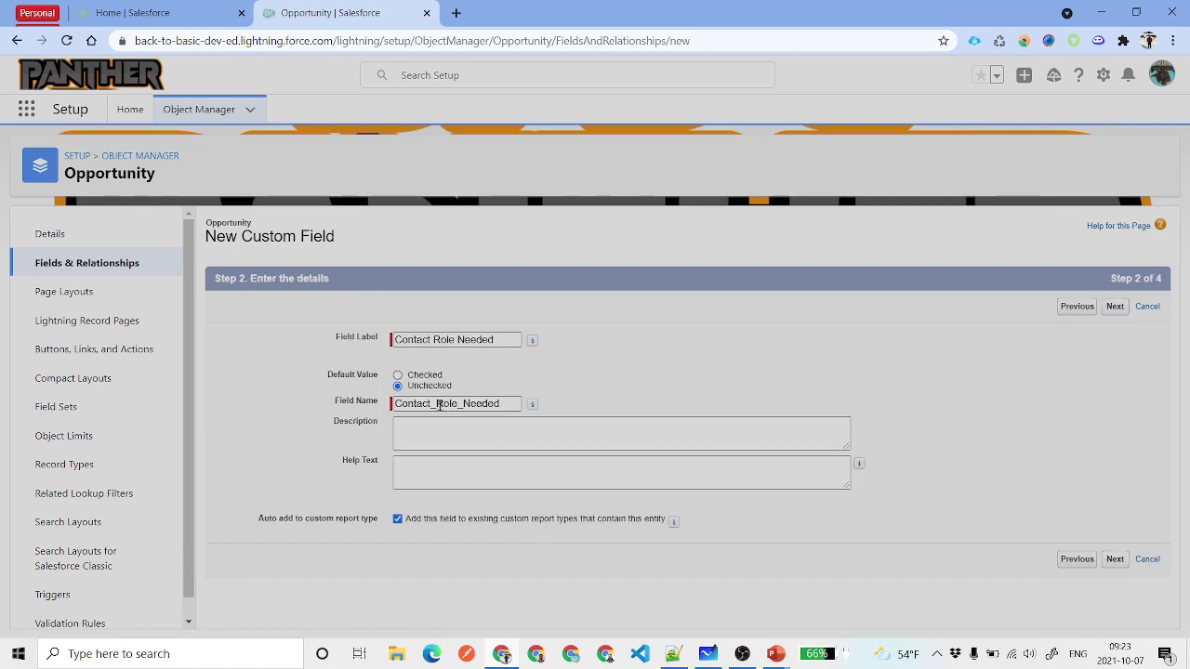
# Label the field Contact Role Needed, default it to Unchecked, and save it with all Opportunity page layouts included.
pyautogui.moveTo(414, 384); pyautogui.dragTo(526, 371)
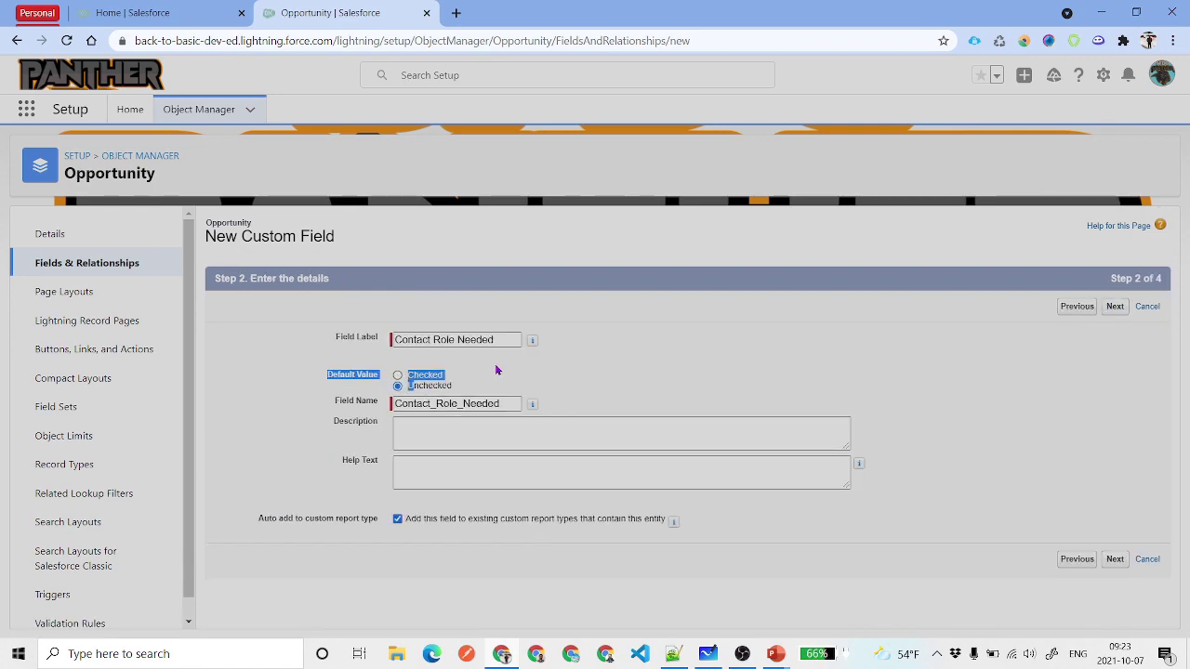
pyautogui.click(399, 384)
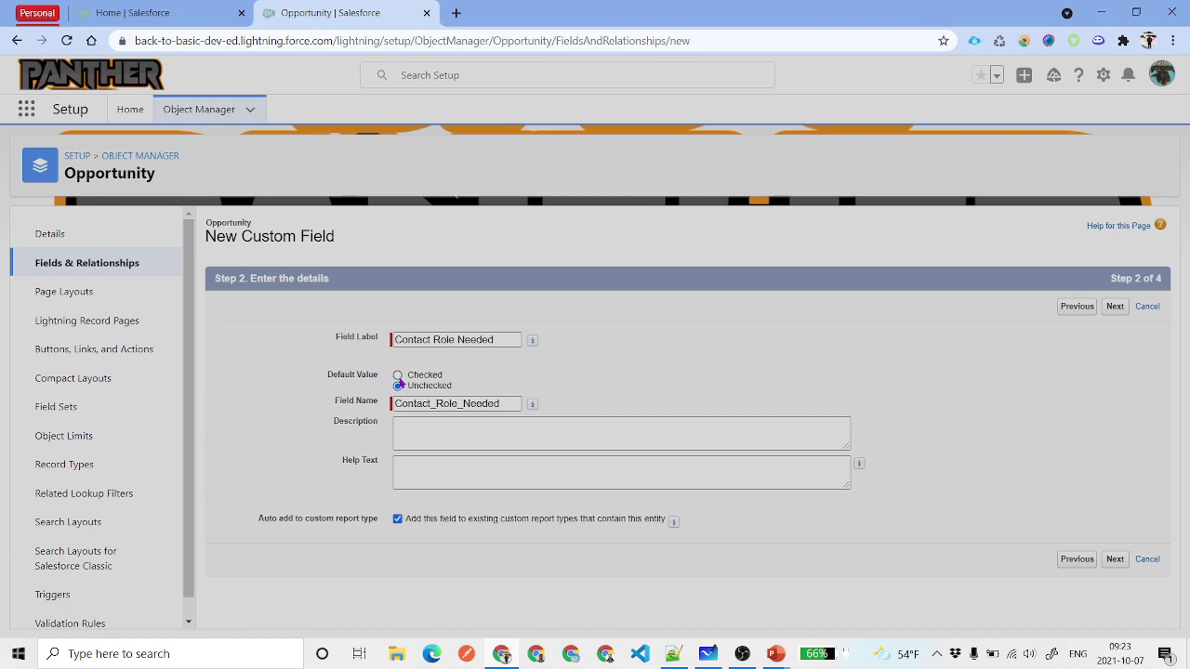
pyautogui.click(1113, 307)
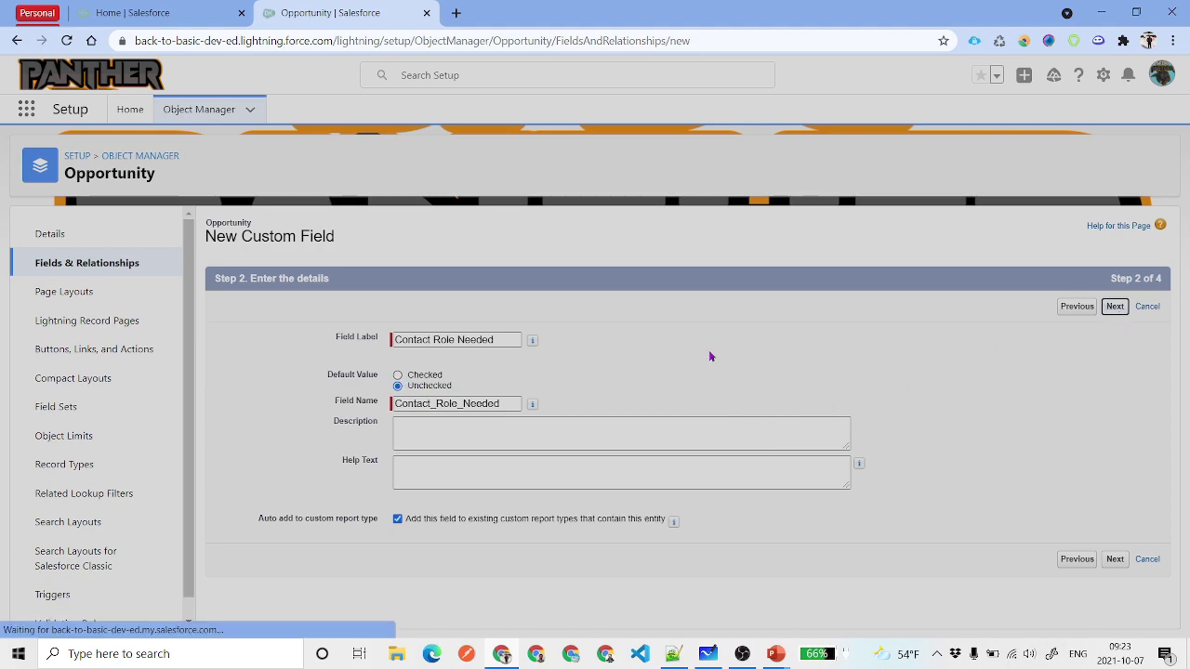
pyautogui.click(1101, 309)
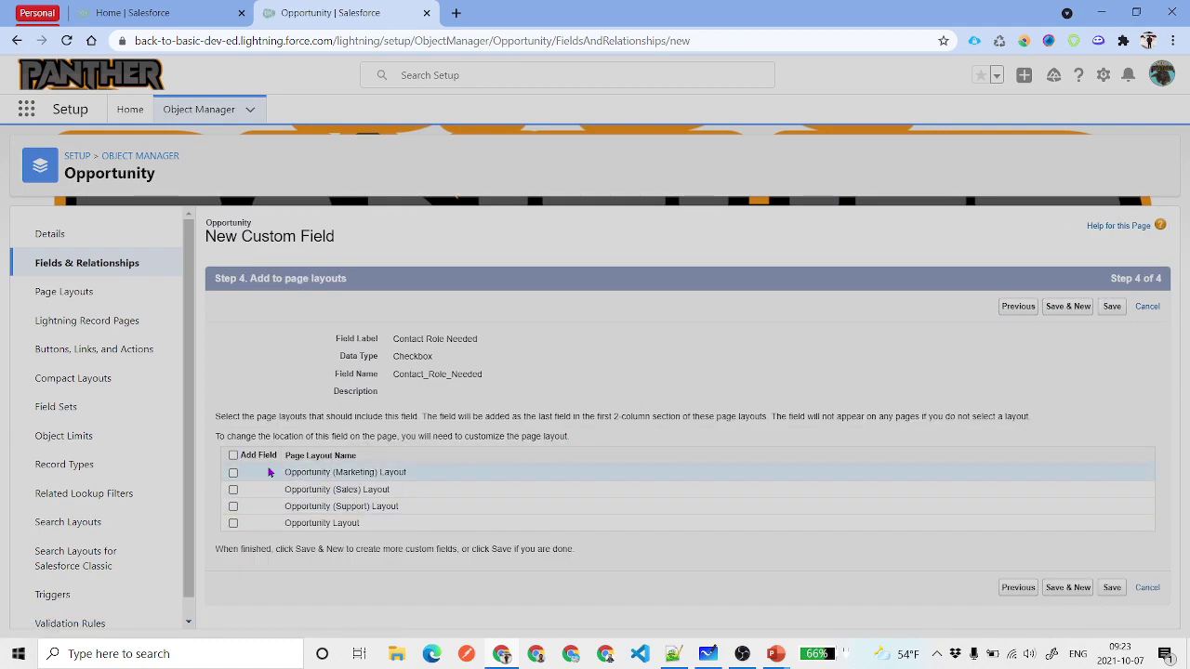
pyautogui.click(233, 455)
pyautogui.click(1110, 310)
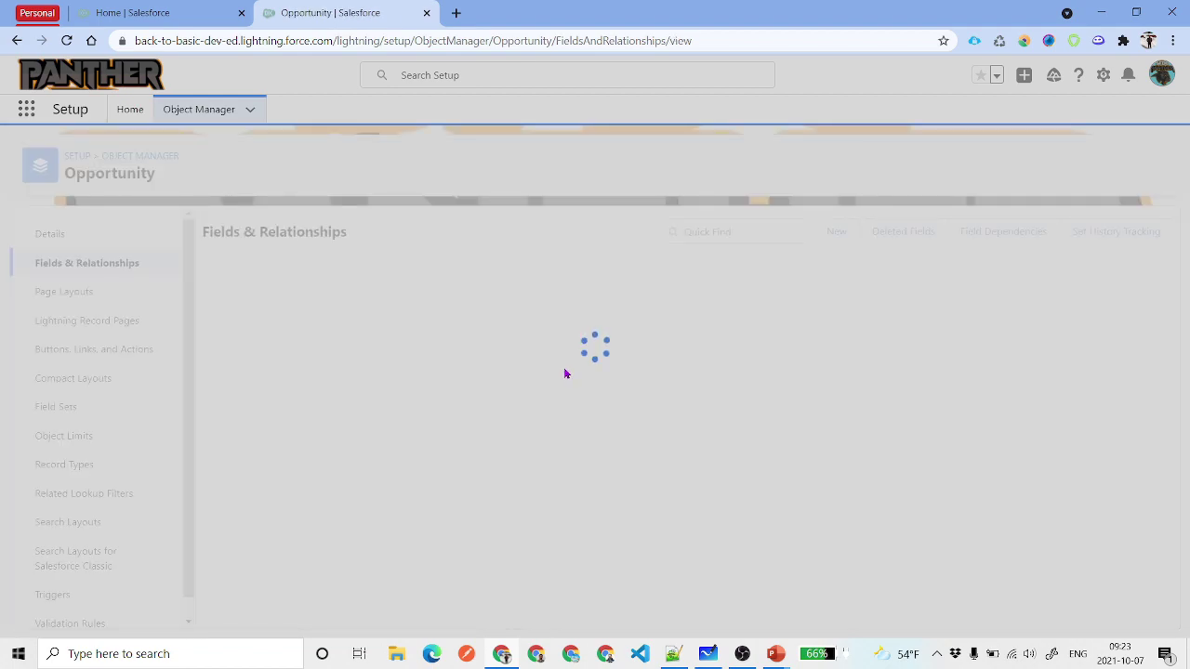
# Return to Setup Home, search for "flows" and open the Flows page under Process Automation.
pyautogui.click(121, 110)
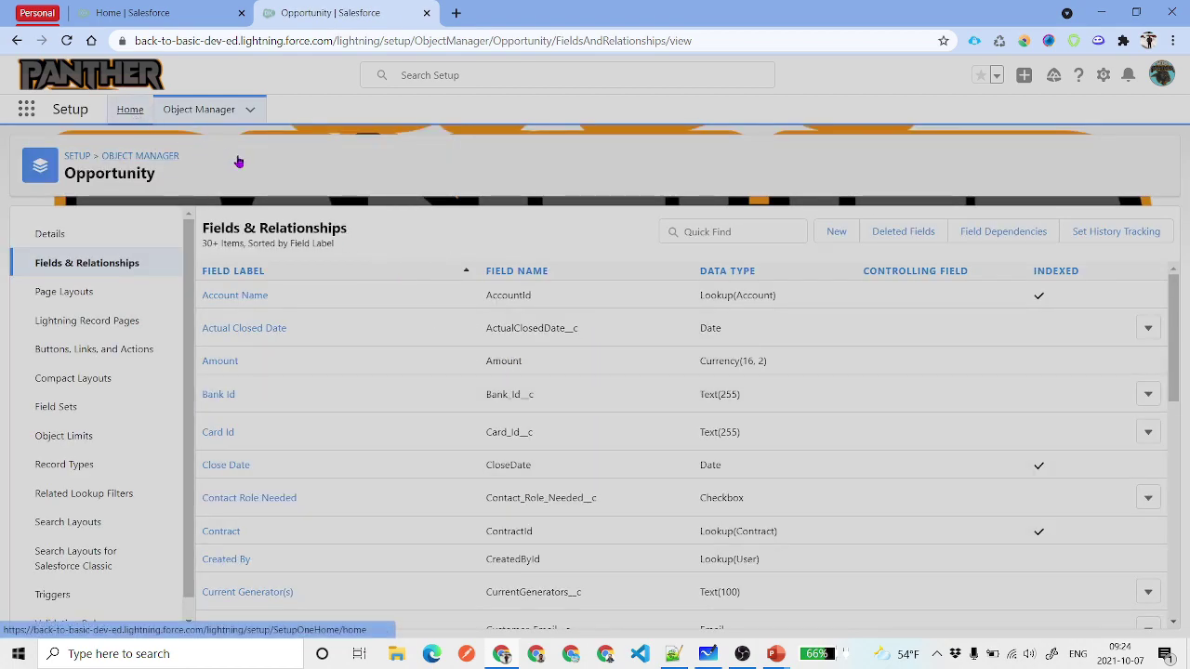
pyautogui.click(150, 151)
pyautogui.write('llow')
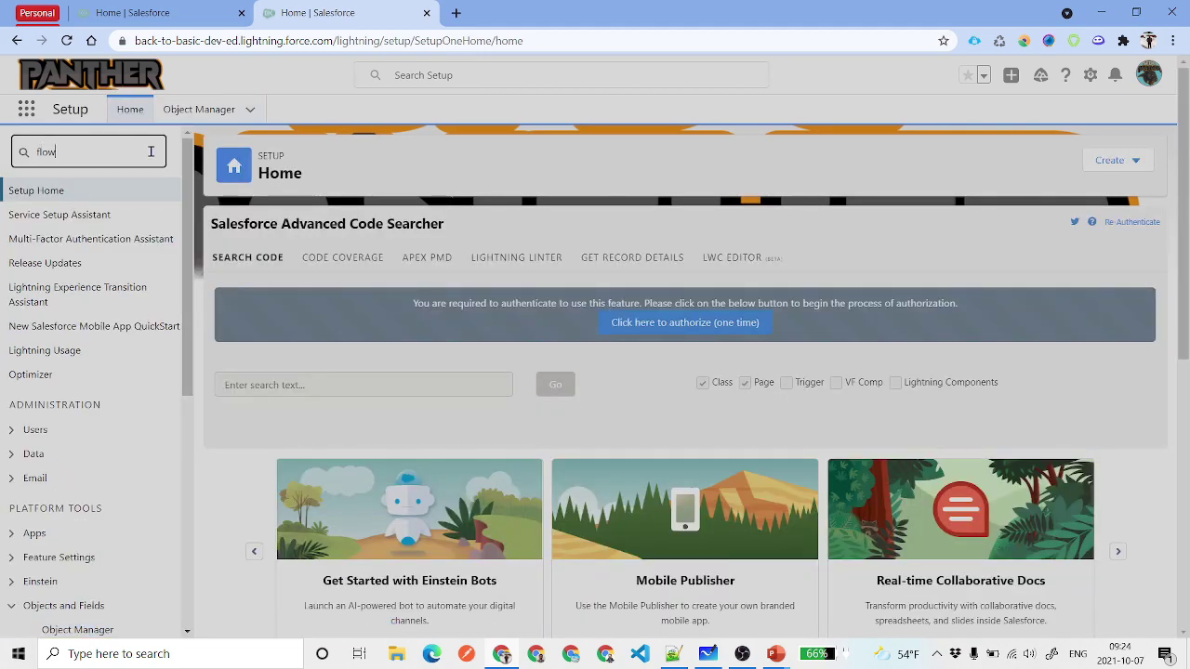
pyautogui.write('s')
pyautogui.click(53, 224)
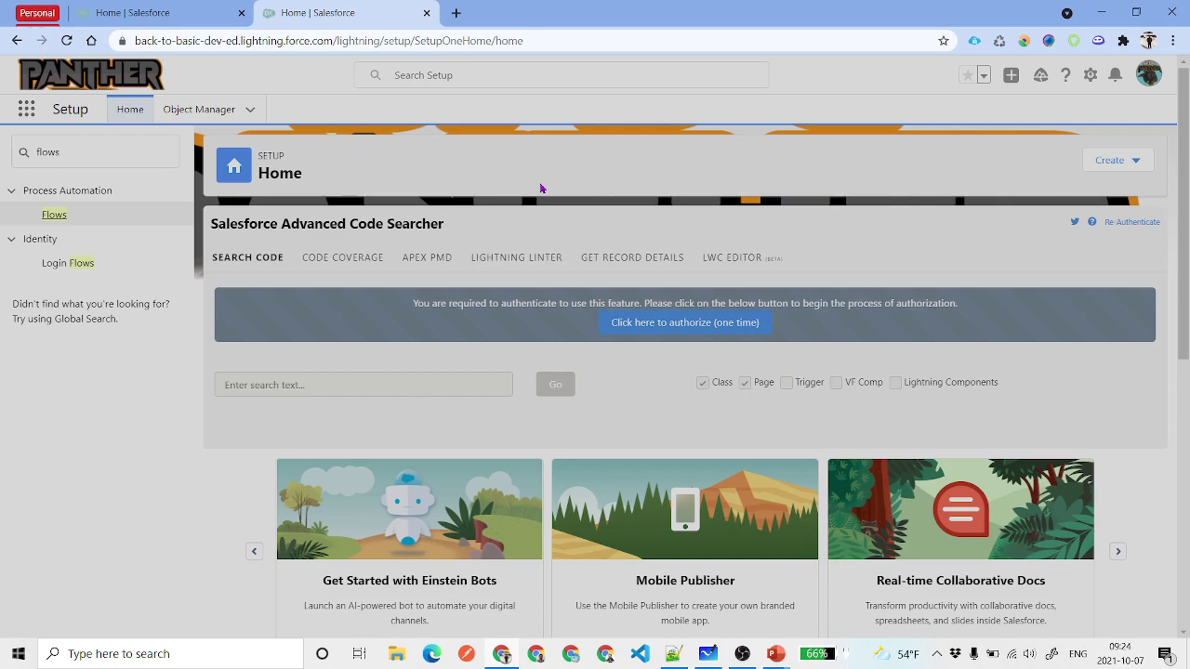
pyautogui.click(104, 222)
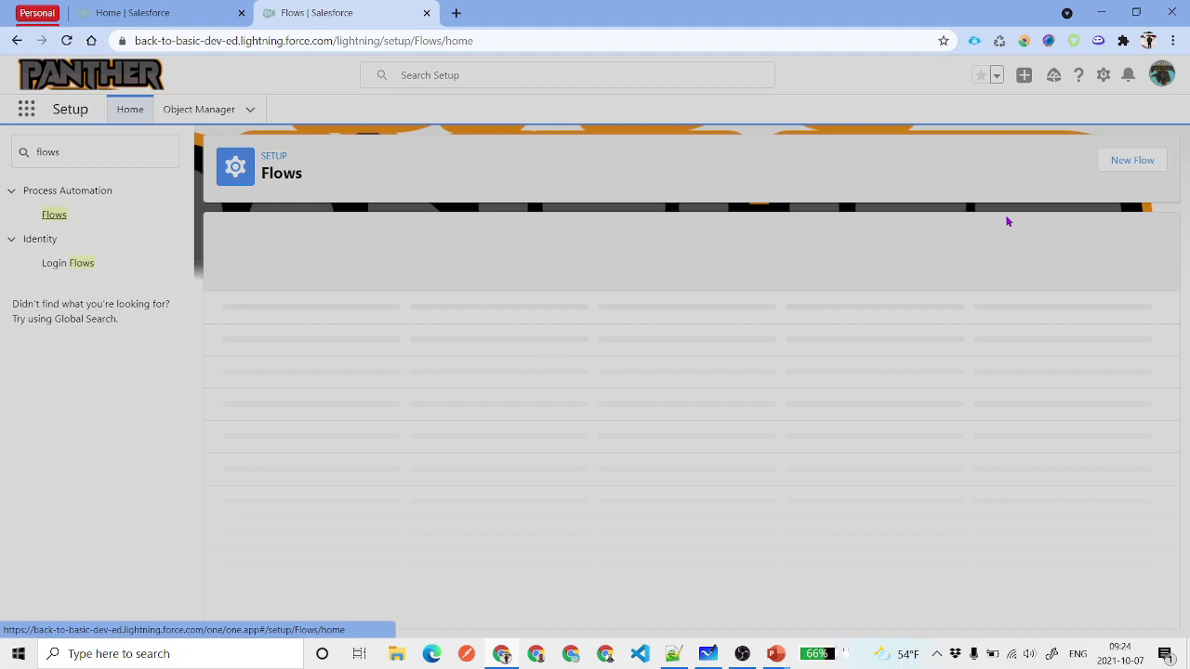
# Create a new Record-Triggered Flow using the auto-layout canvas.
pyautogui.click(1110, 165)
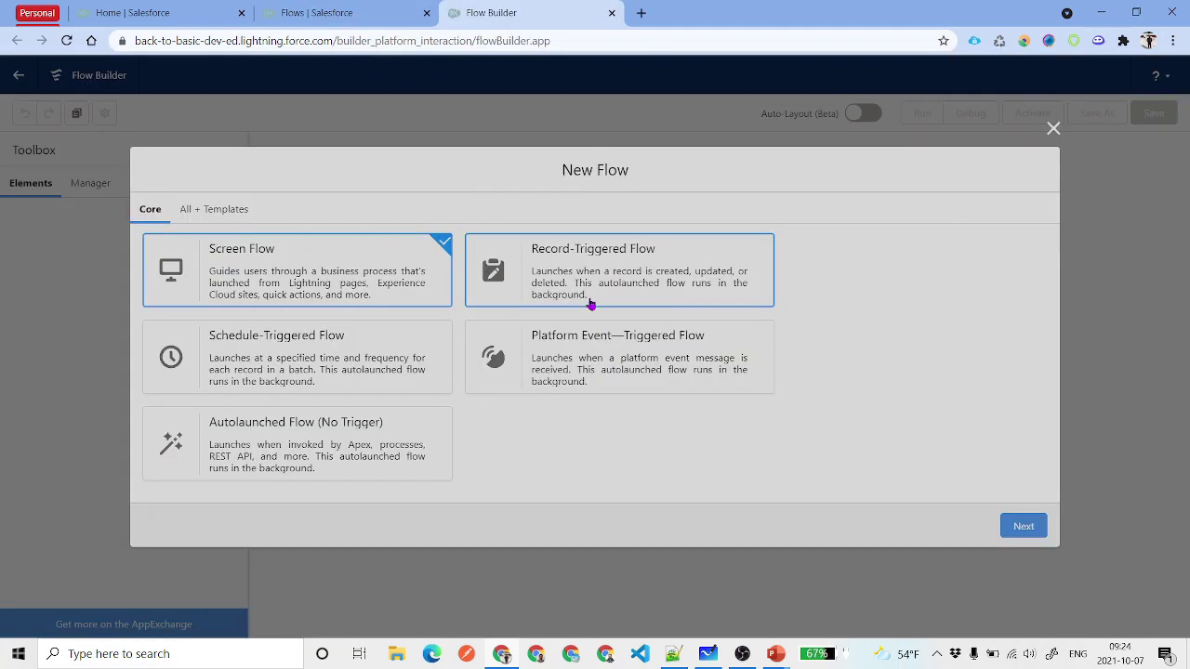
pyautogui.click(586, 297)
pyautogui.click(1023, 525)
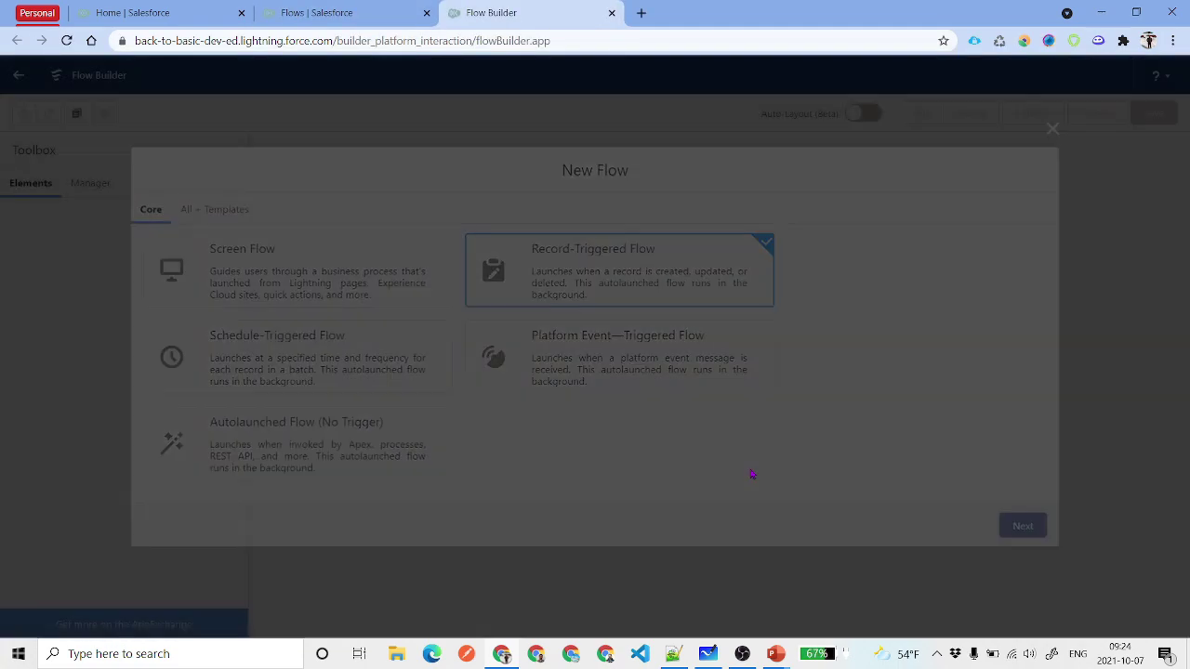
pyautogui.click(764, 320)
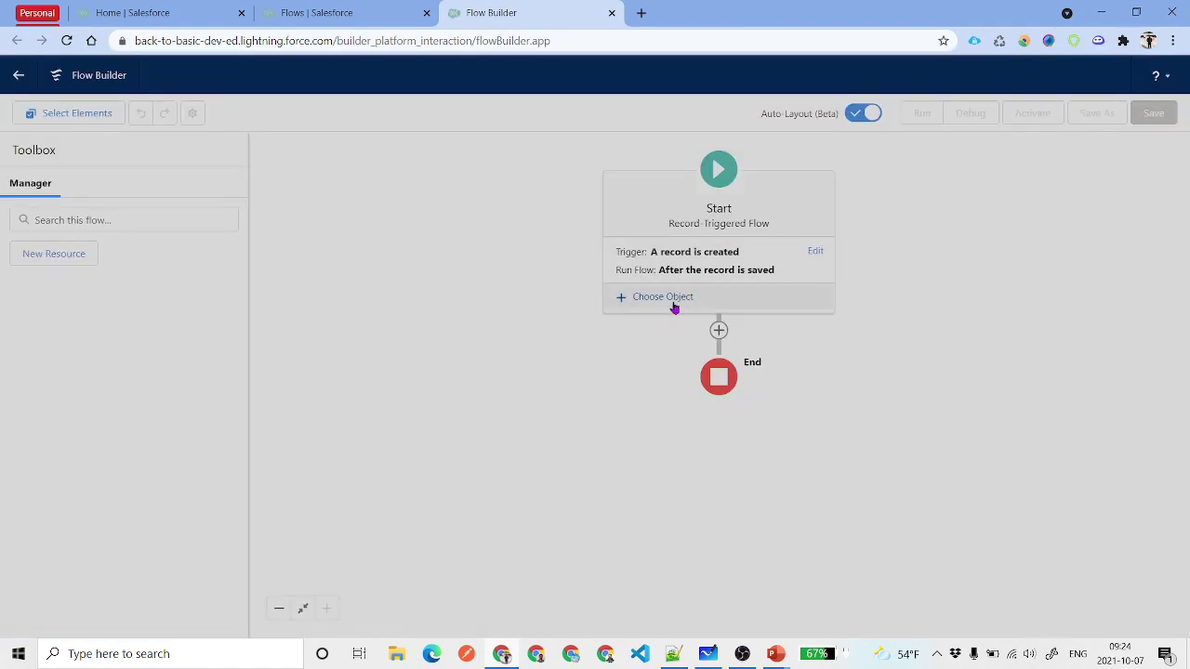
# Choose Opportunity as the object whose records trigger the flow.
pyautogui.click(674, 308)
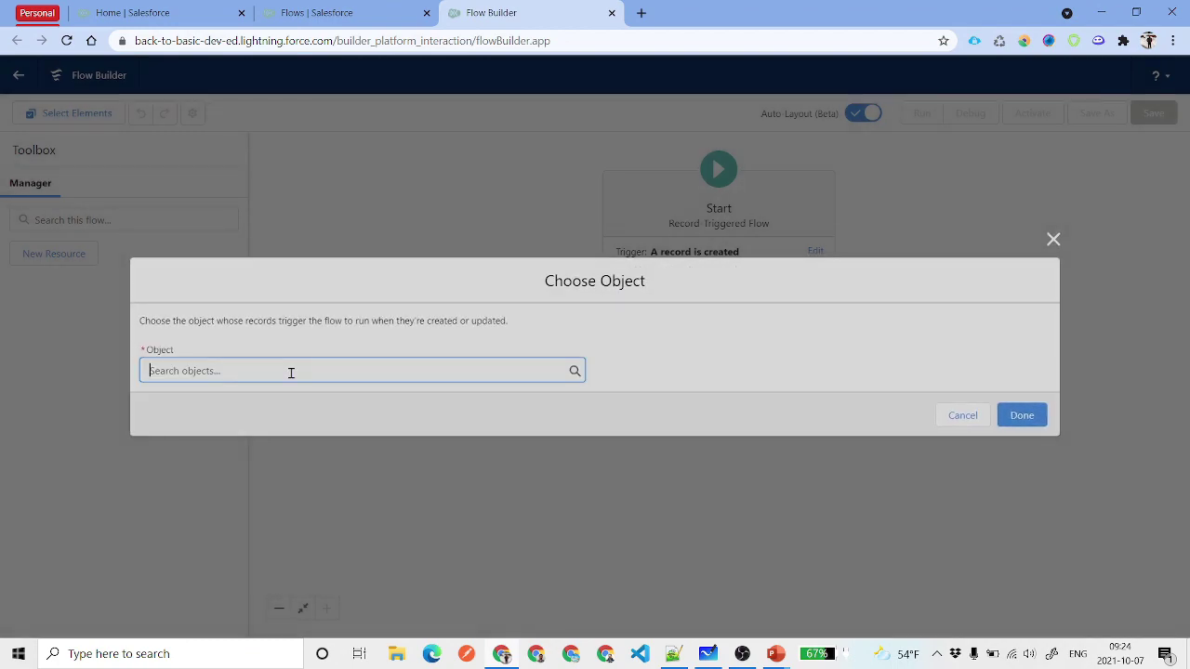
pyautogui.click(291, 373)
pyautogui.write('Oppo')
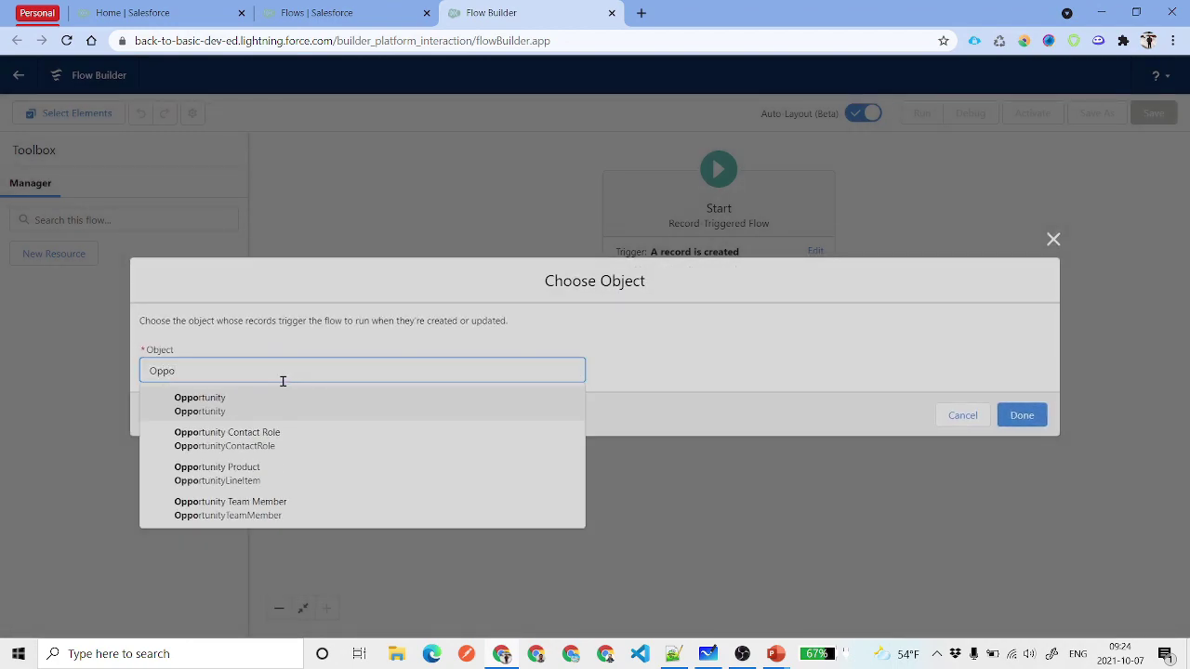
pyautogui.click(268, 403)
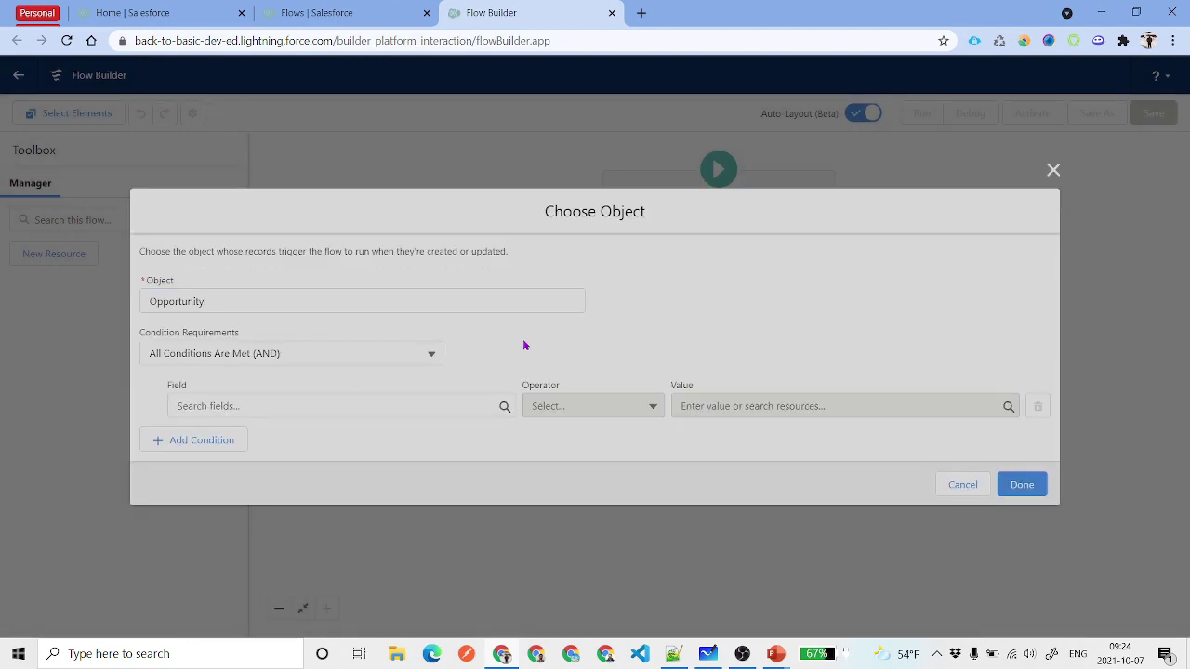
# Add an entry condition that AccountId Does Not Equal the global constant EmptyString.
pyautogui.click(401, 406)
pyautogui.write('Acc')
pyautogui.click(333, 443)
pyautogui.click(626, 406)
pyautogui.click(600, 462)
pyautogui.click(716, 401)
pyautogui.write('null')
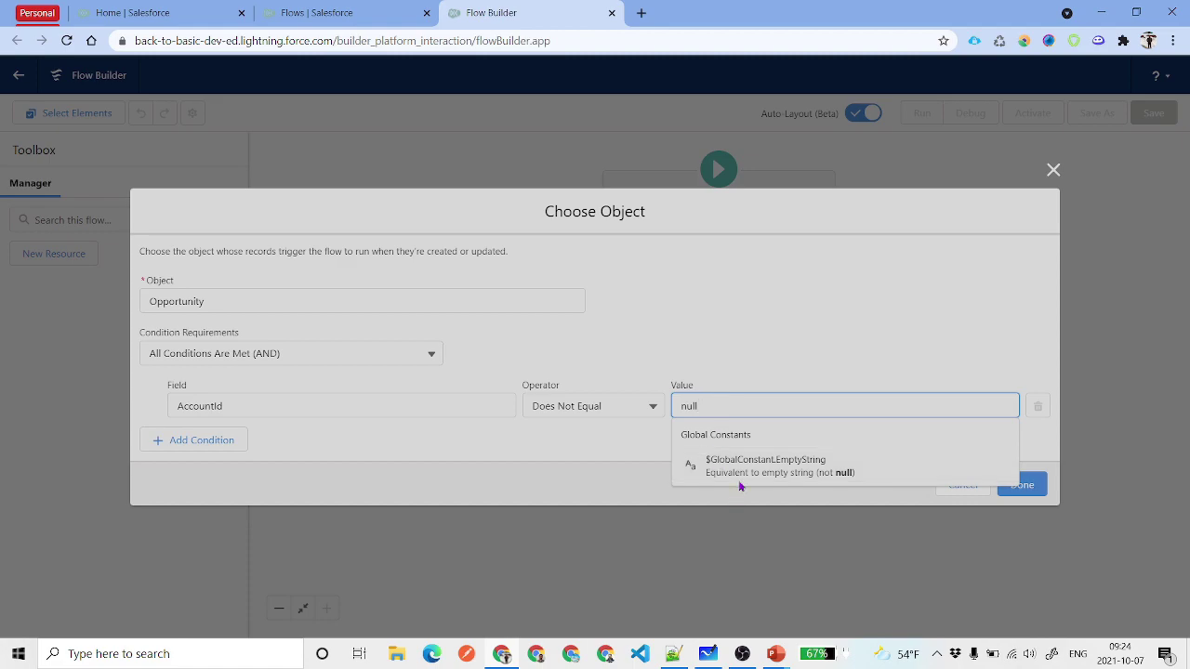
pyautogui.click(741, 468)
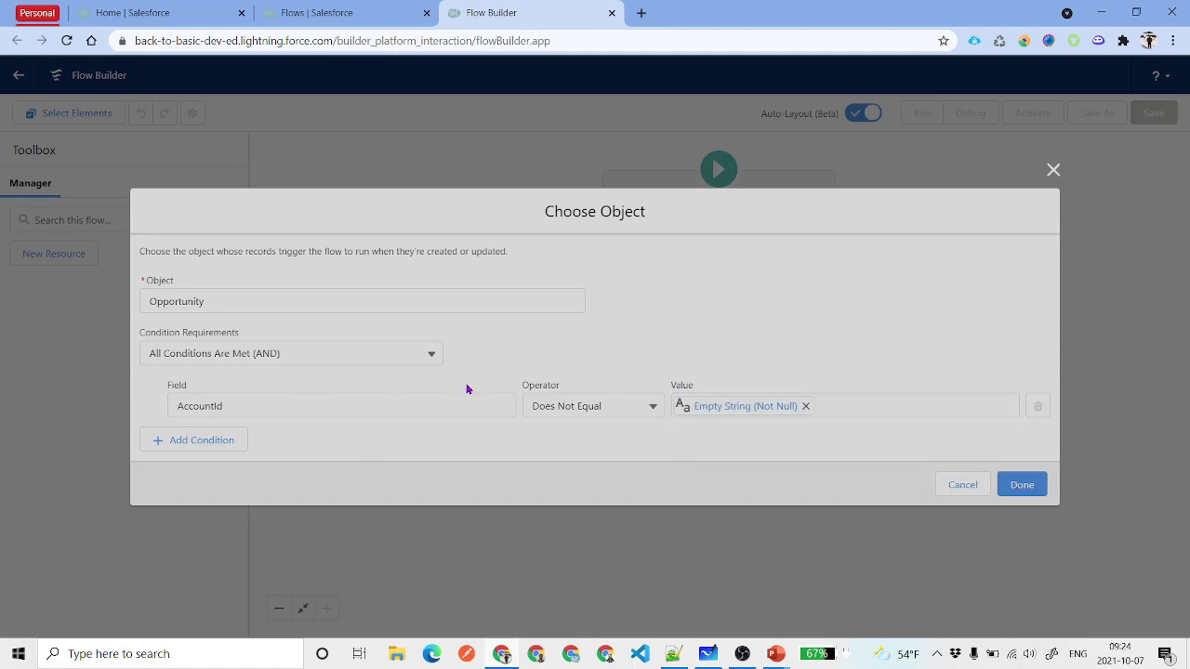
# Add a second condition that Contact_Role_Needed__c Equals the global constant True, and finish the object setup.
pyautogui.click(237, 441)
pyautogui.click(271, 436)
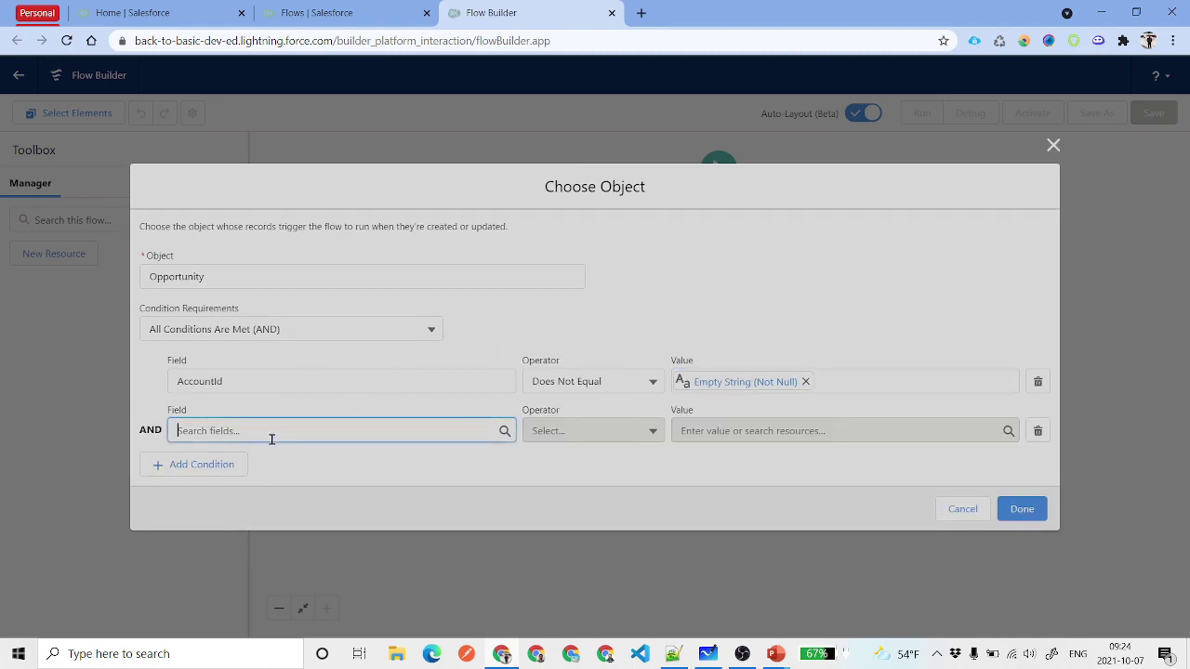
pyautogui.write('Con')
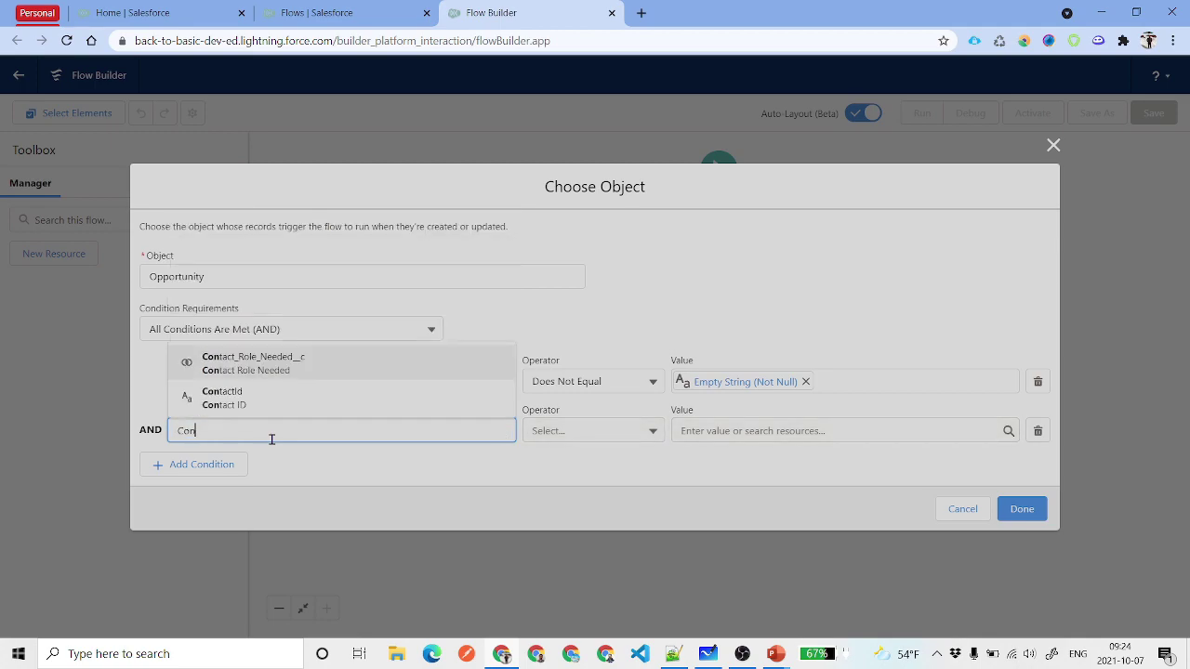
pyautogui.click(329, 366)
pyautogui.click(727, 431)
pyautogui.click(739, 483)
pyautogui.click(751, 429)
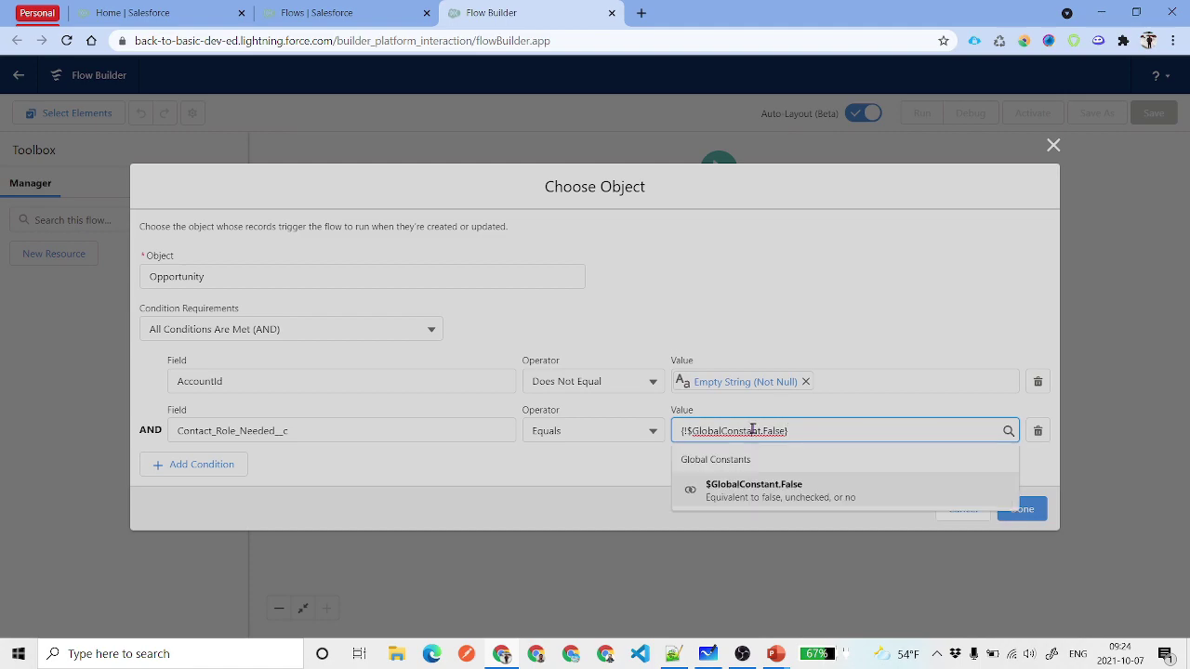
pyautogui.doubleClick(753, 430)
pyautogui.write('tr')
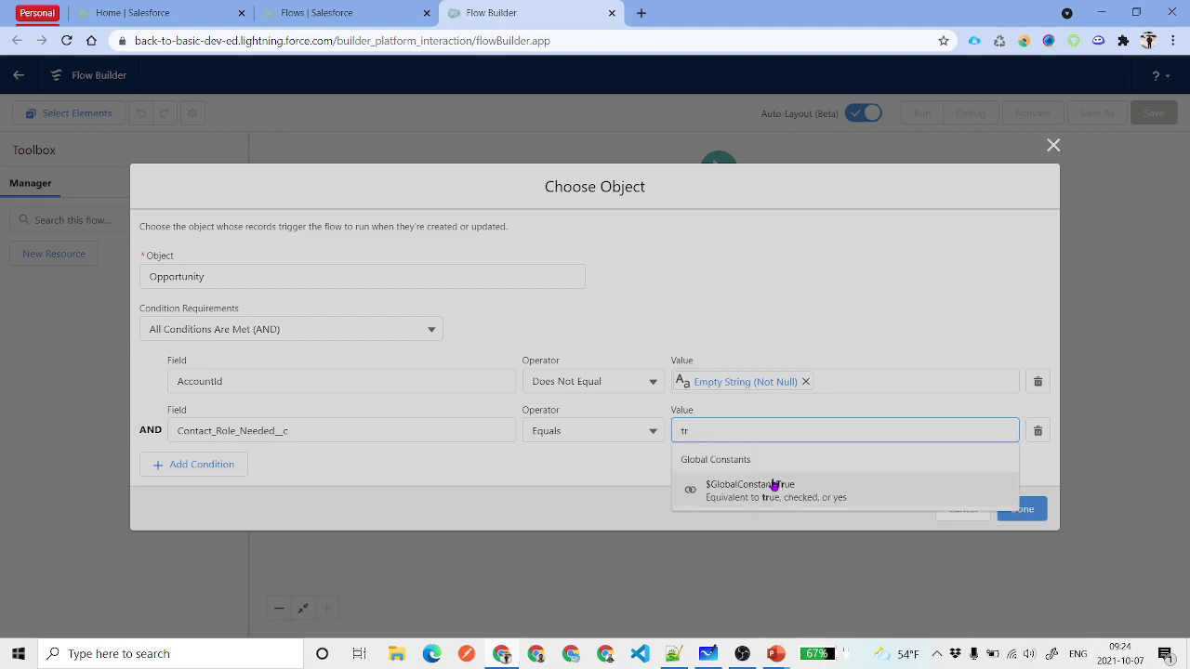
pyautogui.click(699, 481)
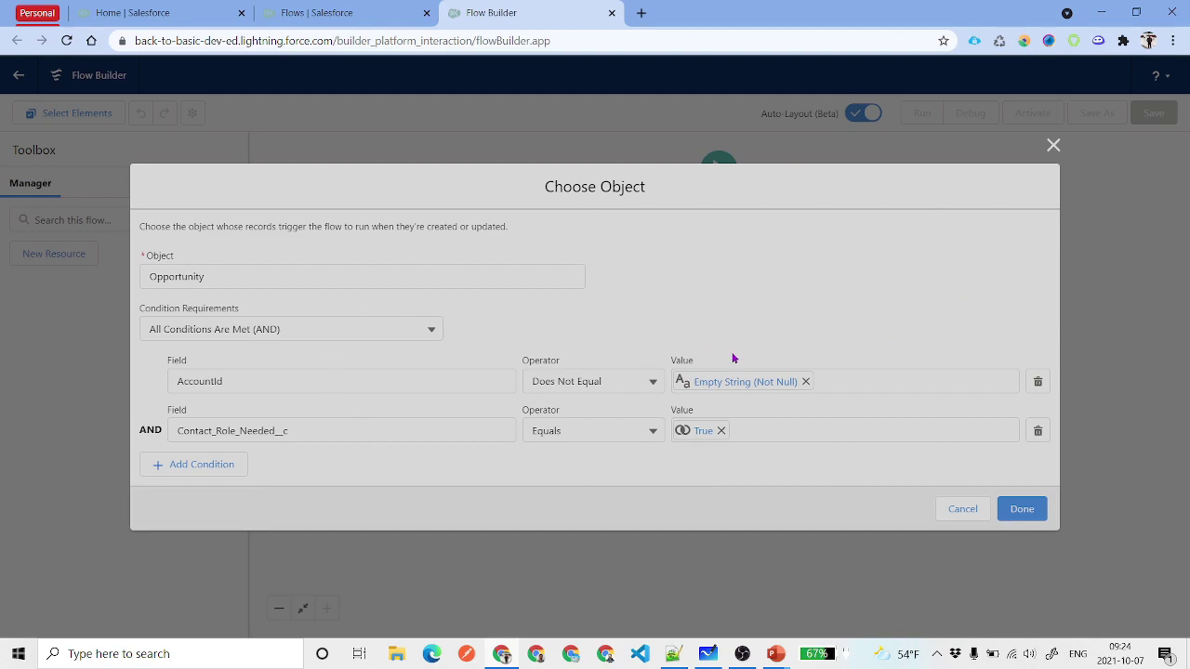
pyautogui.click(1017, 514)
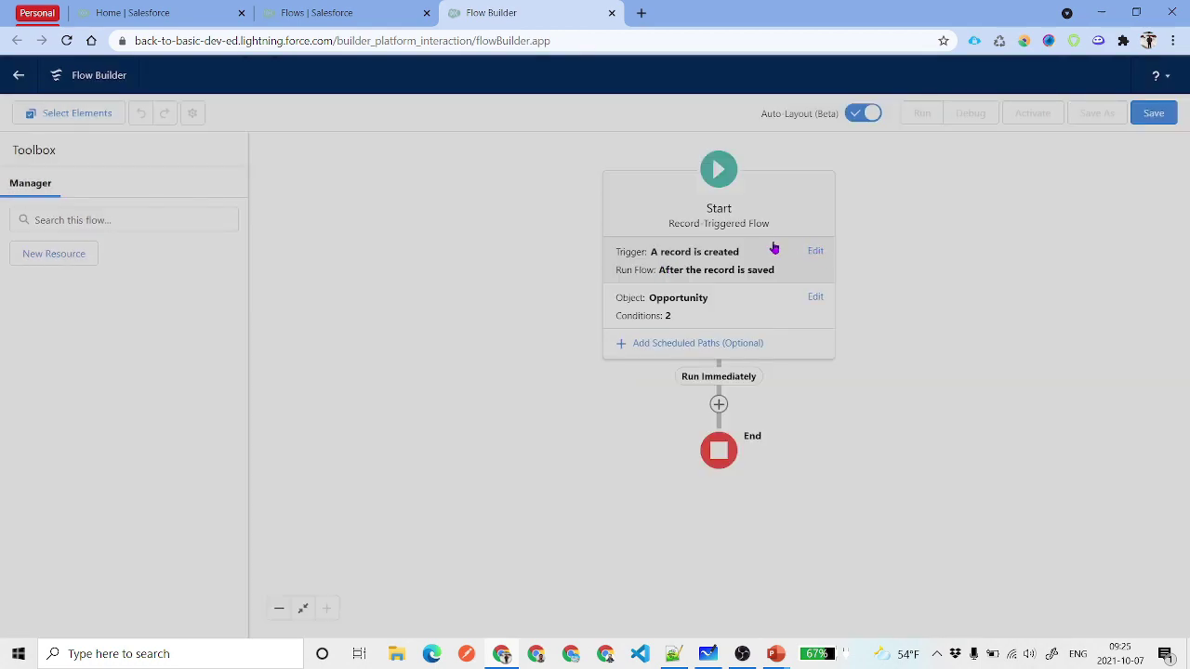
# Review when the flow is triggered and when it runs relative to saving, leaving the trigger configuration without changes.
pyautogui.click(815, 252)
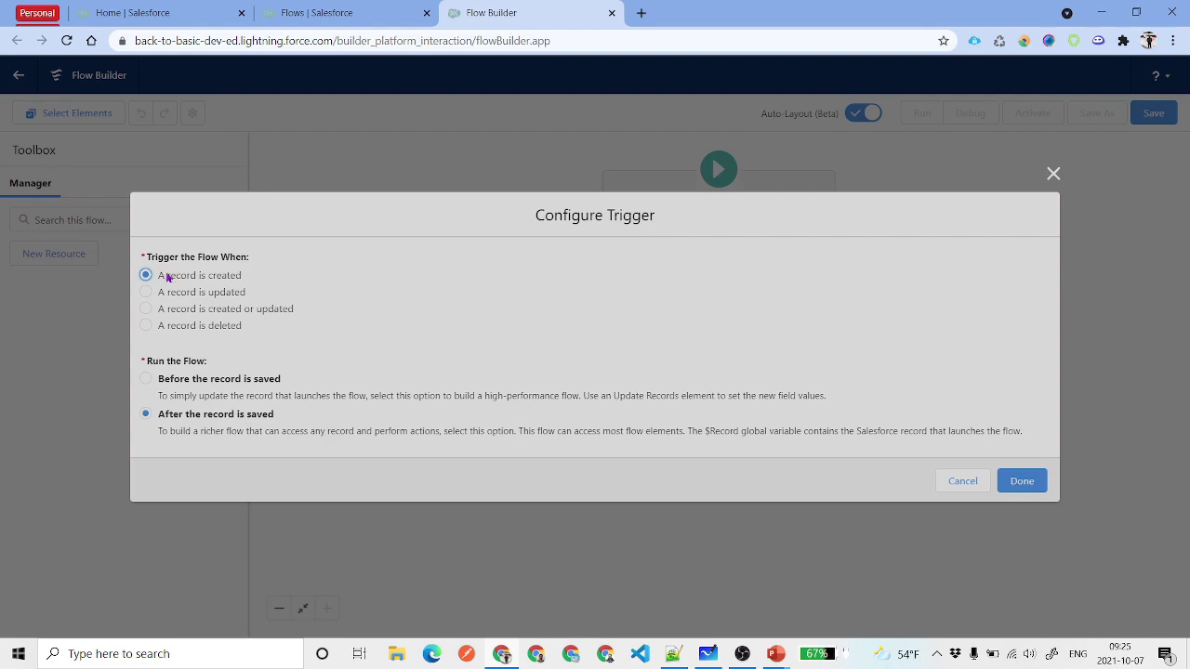
pyautogui.moveTo(162, 275); pyautogui.dragTo(307, 257)
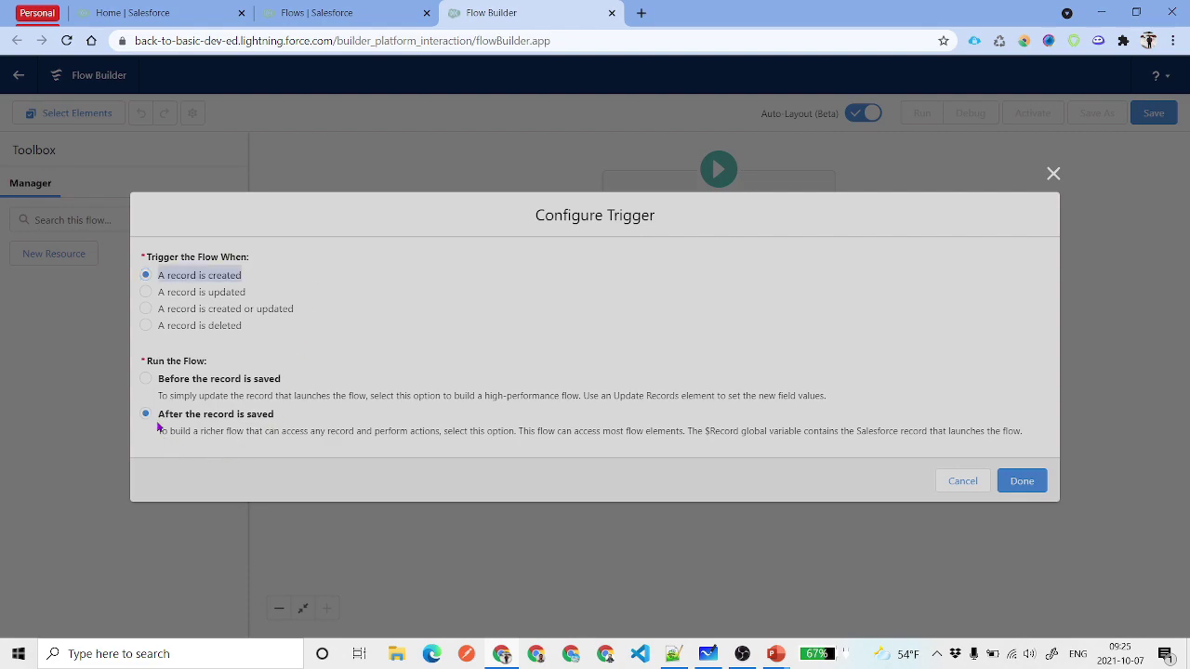
pyautogui.moveTo(158, 417); pyautogui.dragTo(298, 416)
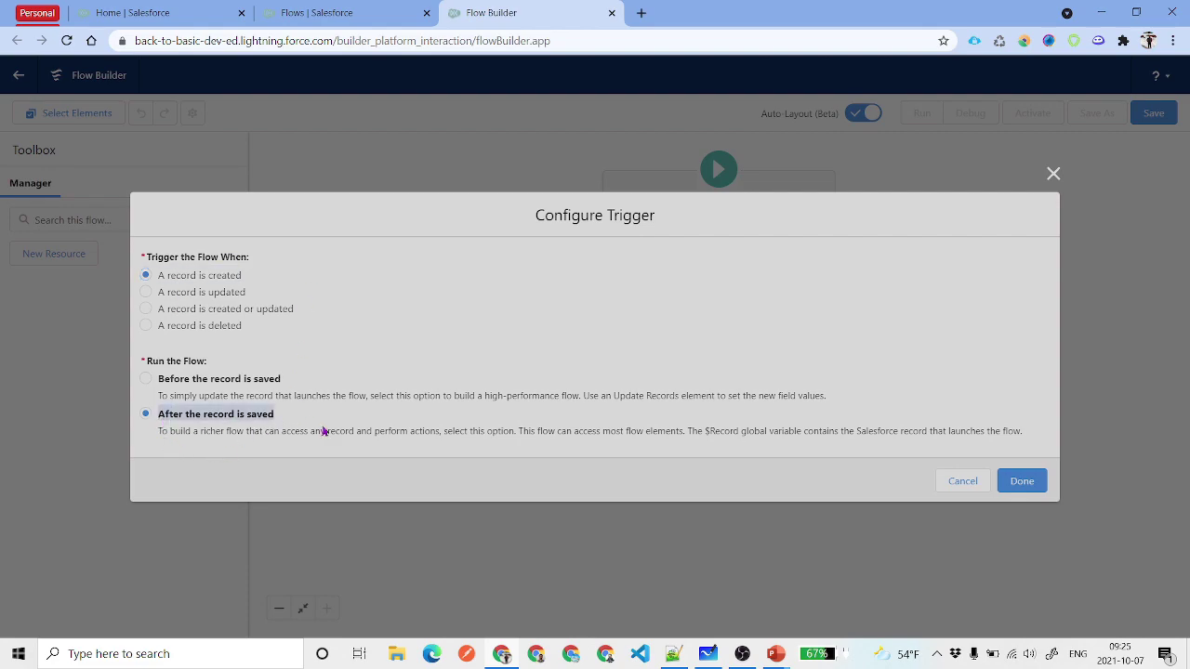
pyautogui.click(958, 484)
pyautogui.click(872, 402)
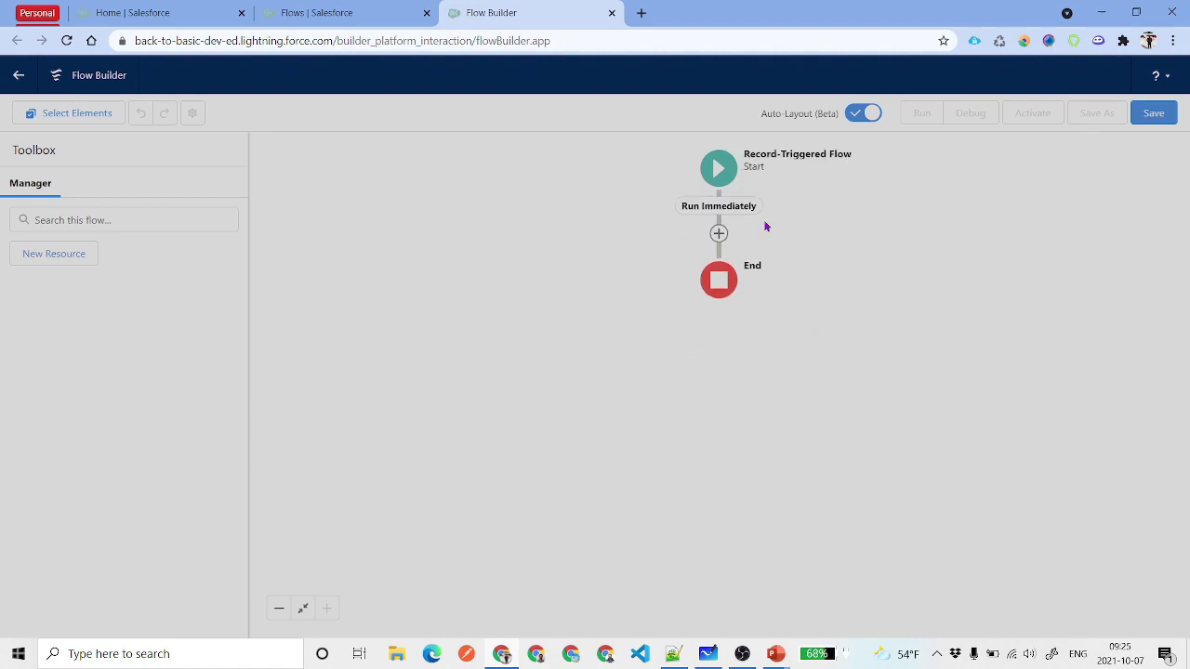
pyautogui.click(714, 167)
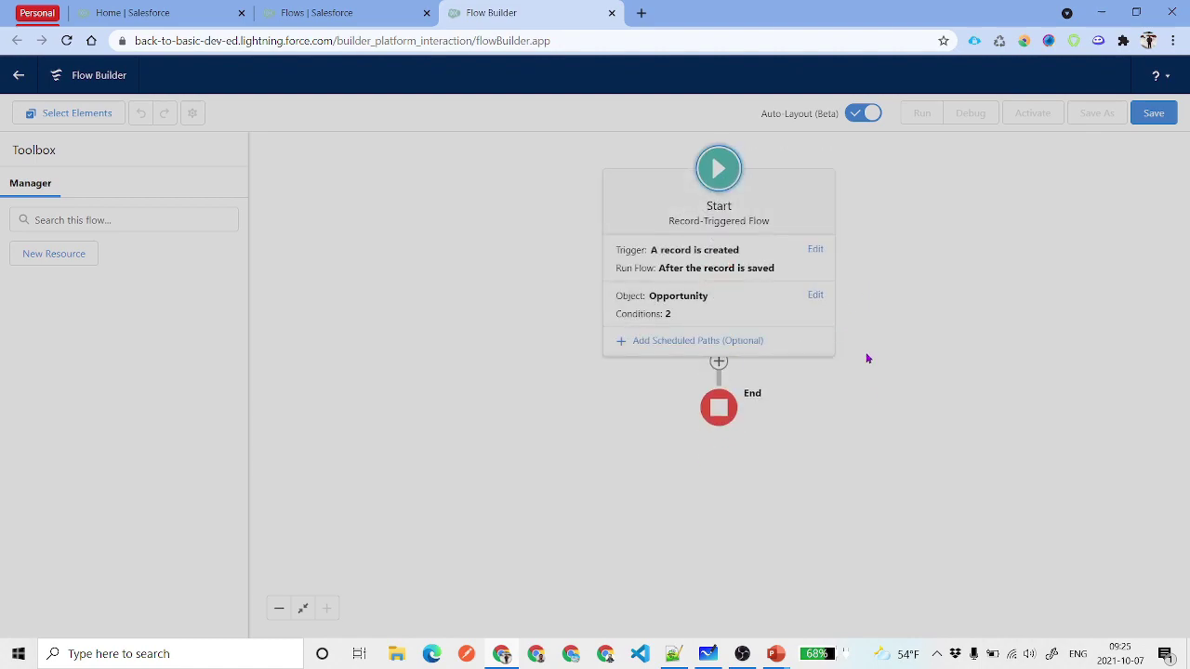
# Add a Get Records element after the start, labelled SOQL Contact Records with API name grContacts, for the Contact object.
pyautogui.click(722, 408)
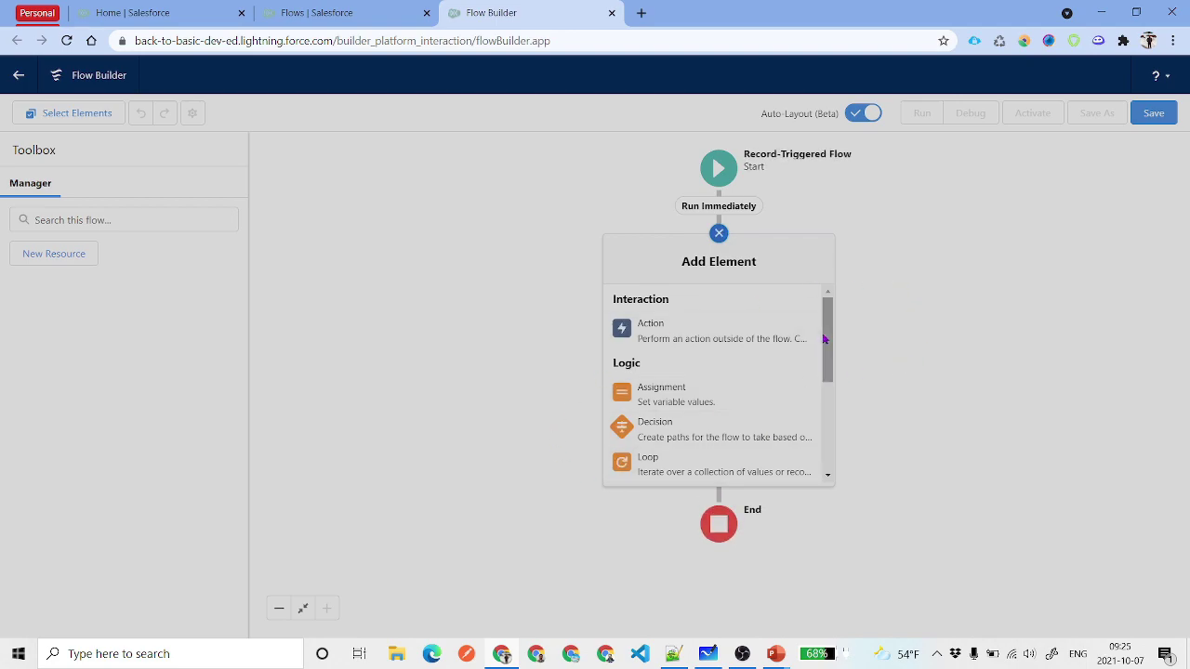
pyautogui.moveTo(824, 334); pyautogui.dragTo(824, 424)
pyautogui.click(701, 433)
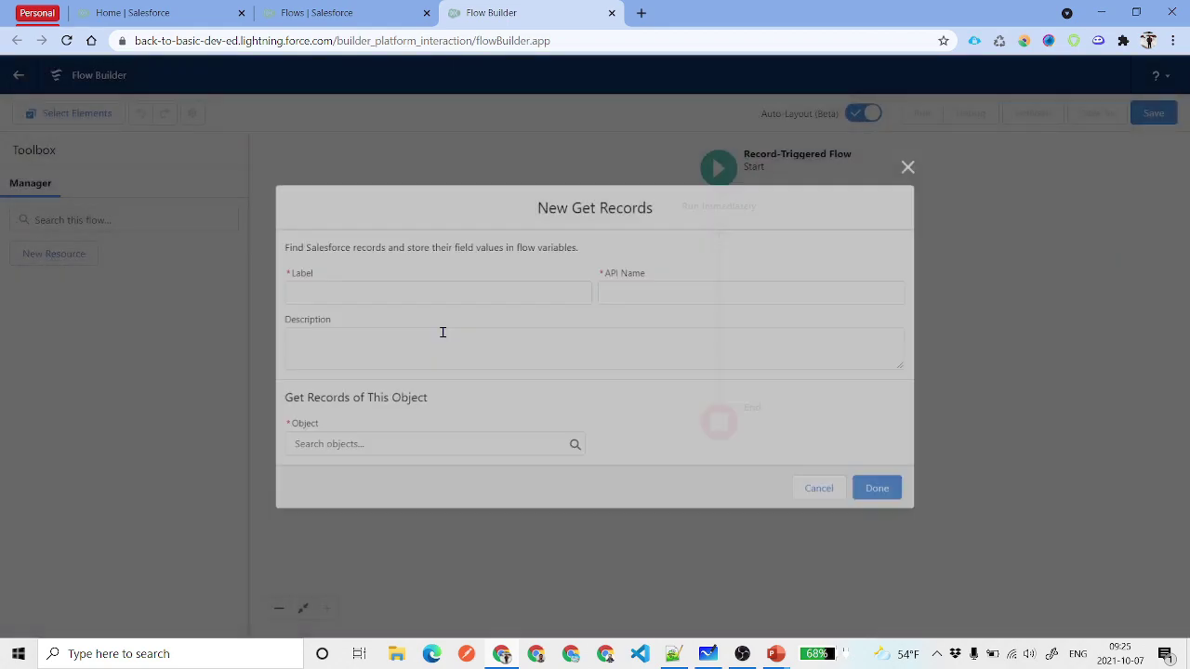
pyautogui.click(418, 291)
pyautogui.write('SW')
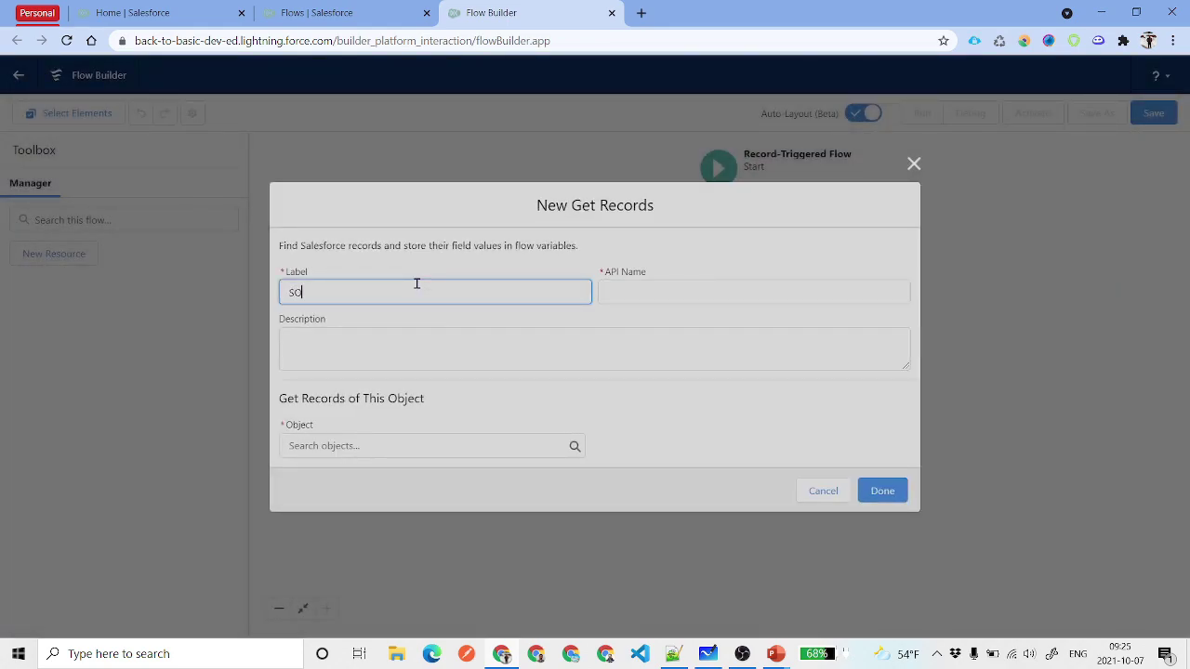
pyautogui.press('Down')
pyautogui.press('Return')
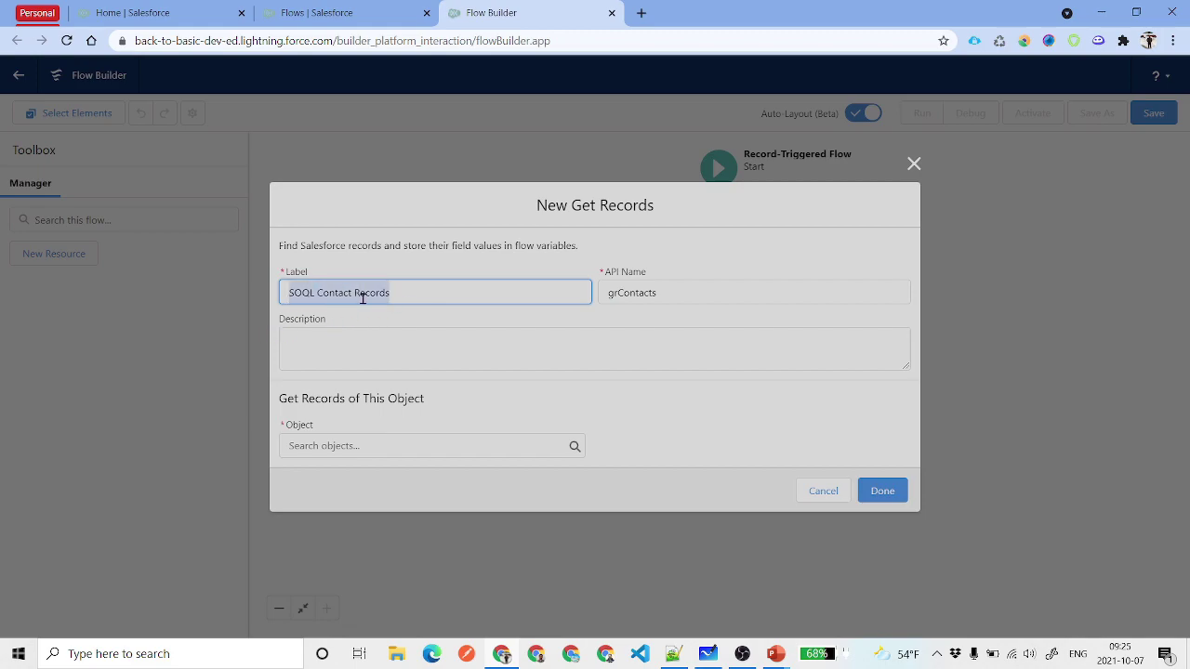
pyautogui.moveTo(668, 288); pyautogui.dragTo(567, 318)
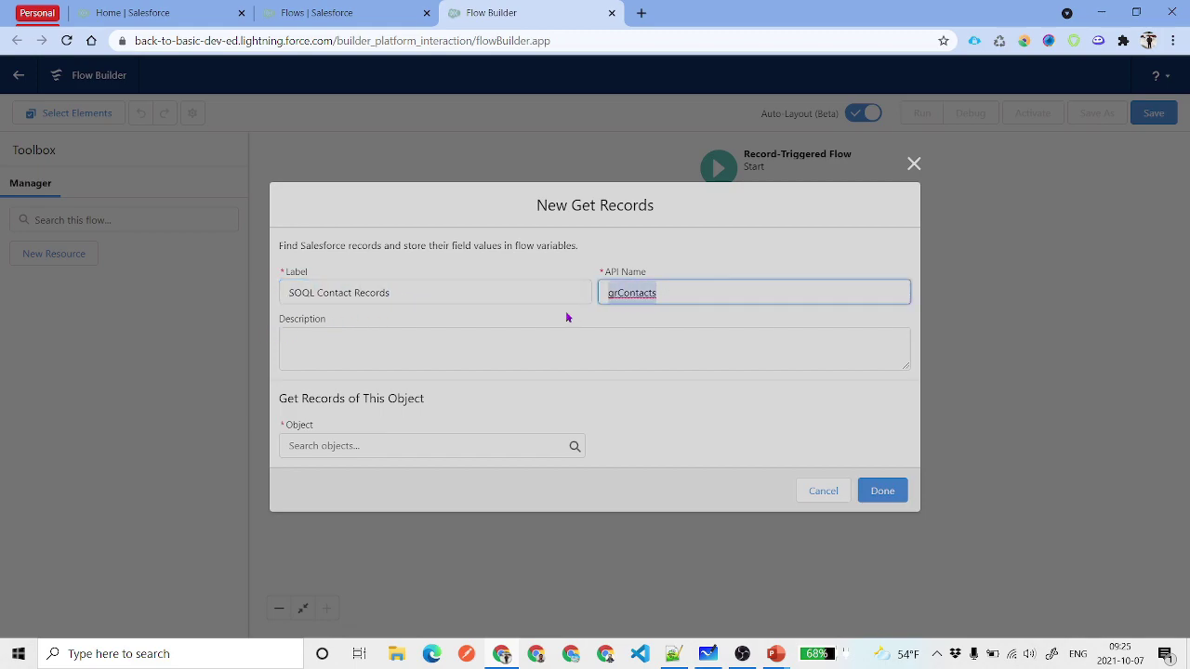
pyautogui.click(400, 450)
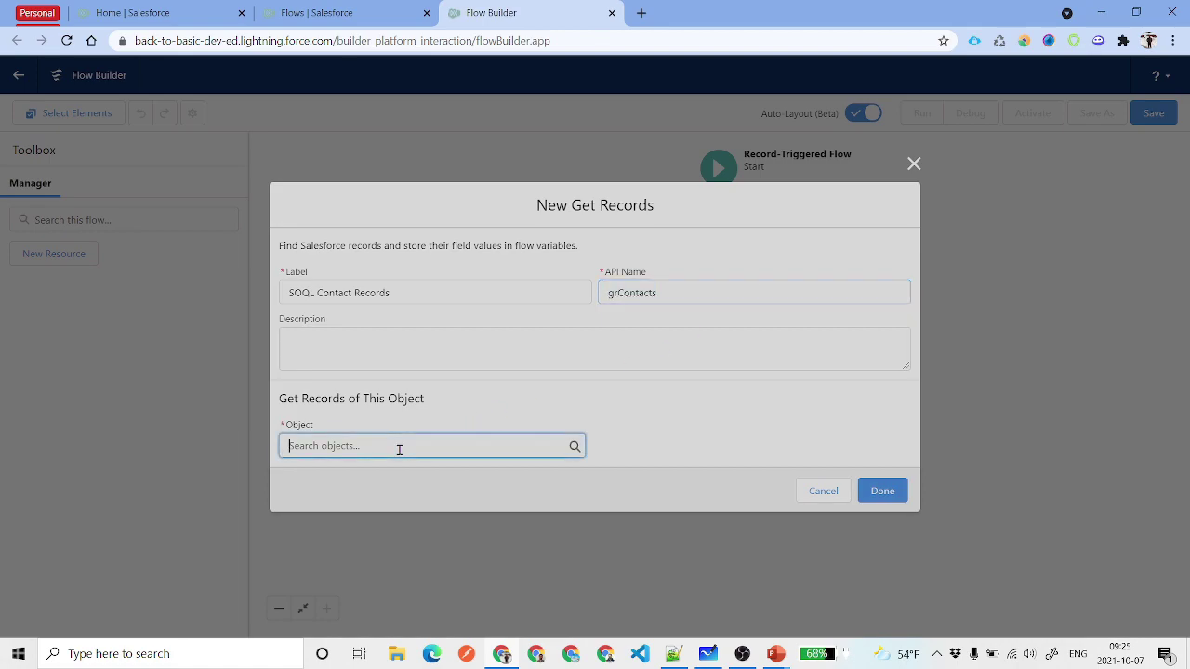
pyautogui.write('Cont')
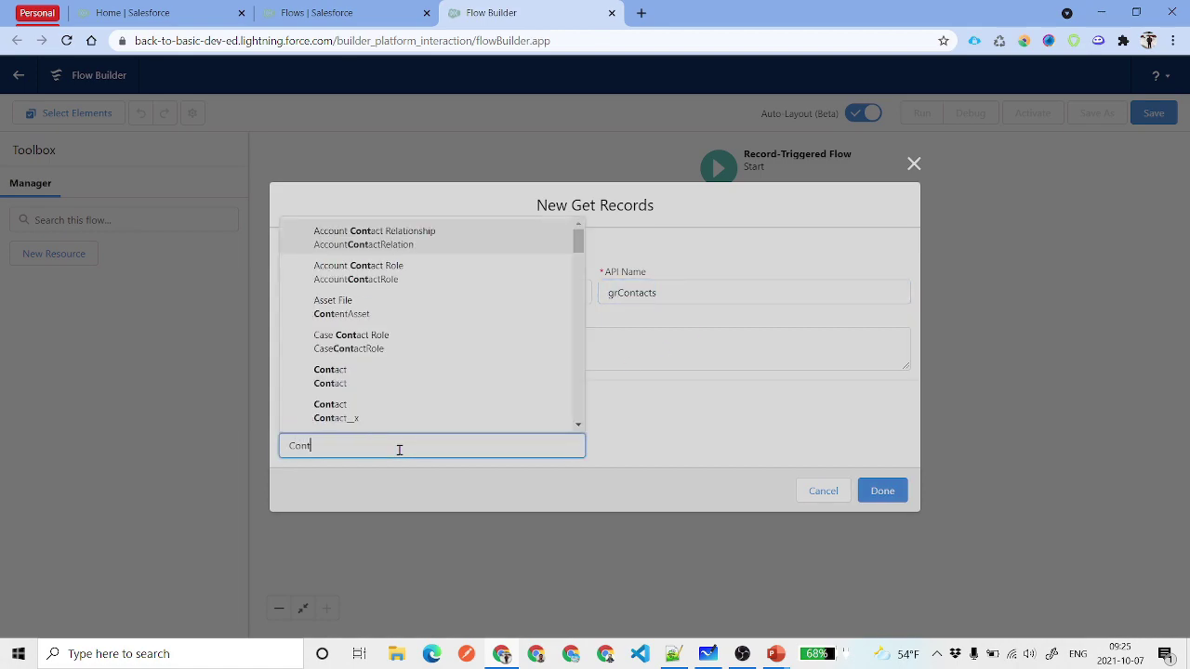
pyautogui.click(393, 389)
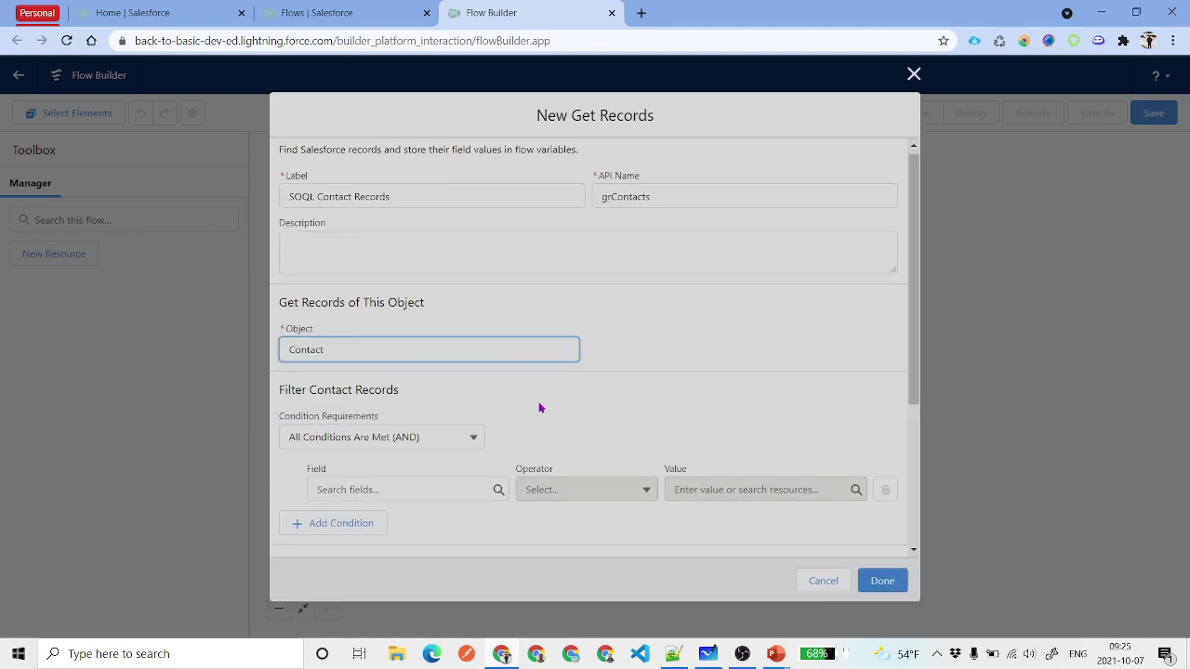
# Filter the contact records to those whose AccountId Equals $Record > Account ID.
pyautogui.scroll(-2, 483, 381)
pyautogui.click(433, 340)
pyautogui.write('Acc')
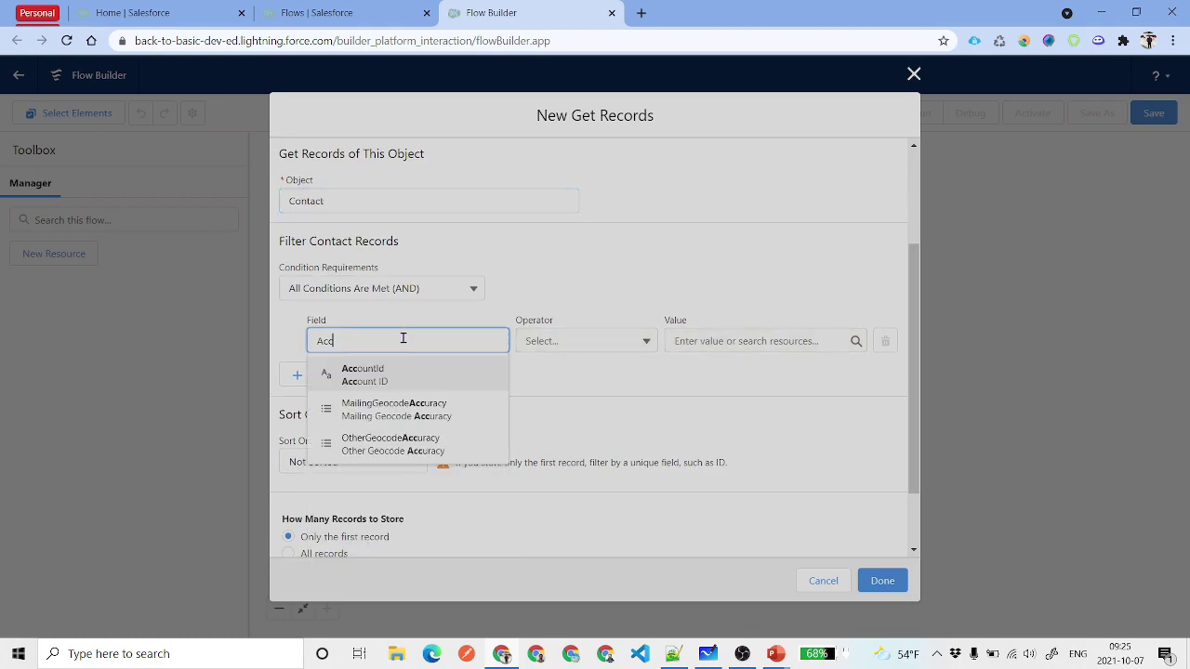
pyautogui.click(388, 391)
pyautogui.click(740, 342)
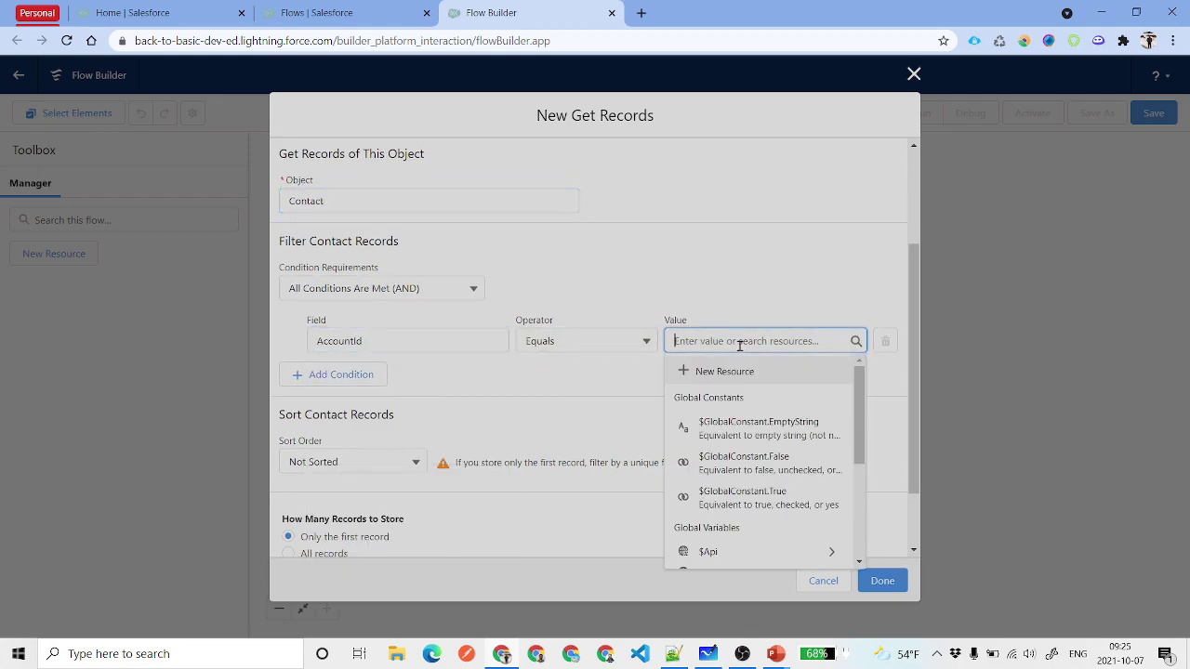
pyautogui.write('$Rec')
pyautogui.click(772, 398)
pyautogui.write('Acc')
pyautogui.click(775, 406)
# Store all records instead of only the first one and finish the Get Records element.
pyautogui.scroll(-1, 504, 411)
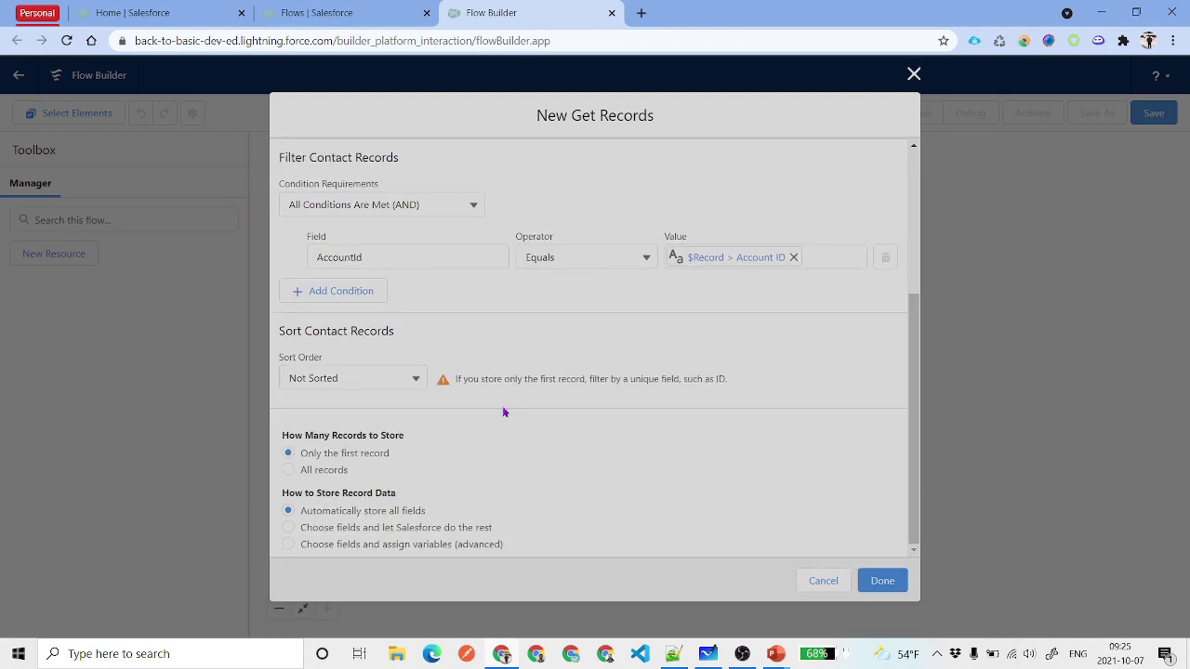
pyautogui.moveTo(288, 434); pyautogui.dragTo(437, 463)
pyautogui.click(320, 471)
pyautogui.click(879, 581)
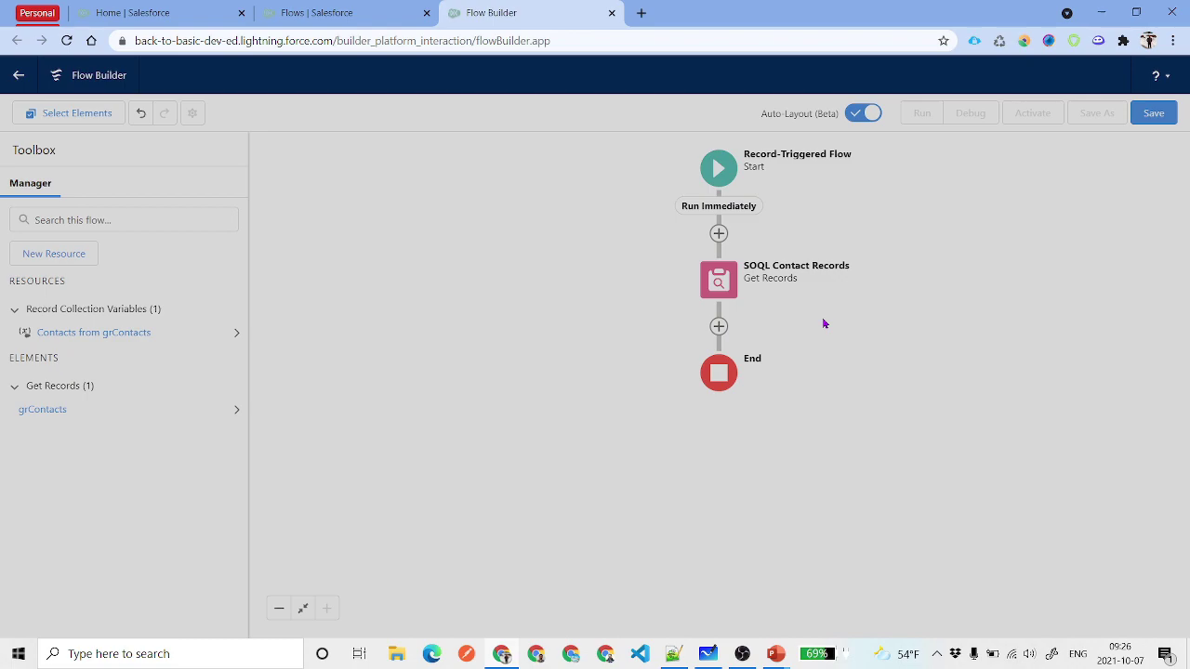
# Start a new variable resource with the API name varOpportunityContactRoleList and copy that name.
pyautogui.click(32, 256)
pyautogui.click(450, 303)
pyautogui.click(433, 327)
pyautogui.click(384, 318)
pyautogui.write('var')
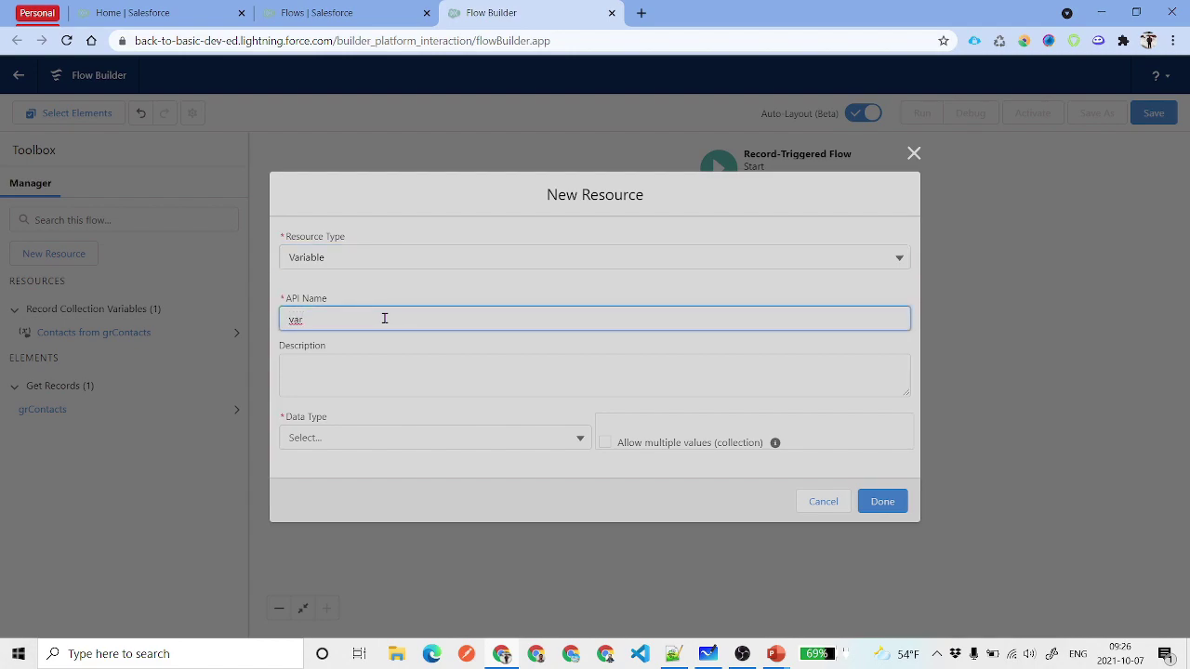
pyautogui.write('OpportunityContactRoleList')
pyautogui.hotkey('ctrl', 'a')
pyautogui.hotkey('ctrl', 'c')
pyautogui.click(407, 372)
# Make the variable a Record collection allowing multiple values for the Opportunity Contact Role object, and finish it.
pyautogui.click(395, 433)
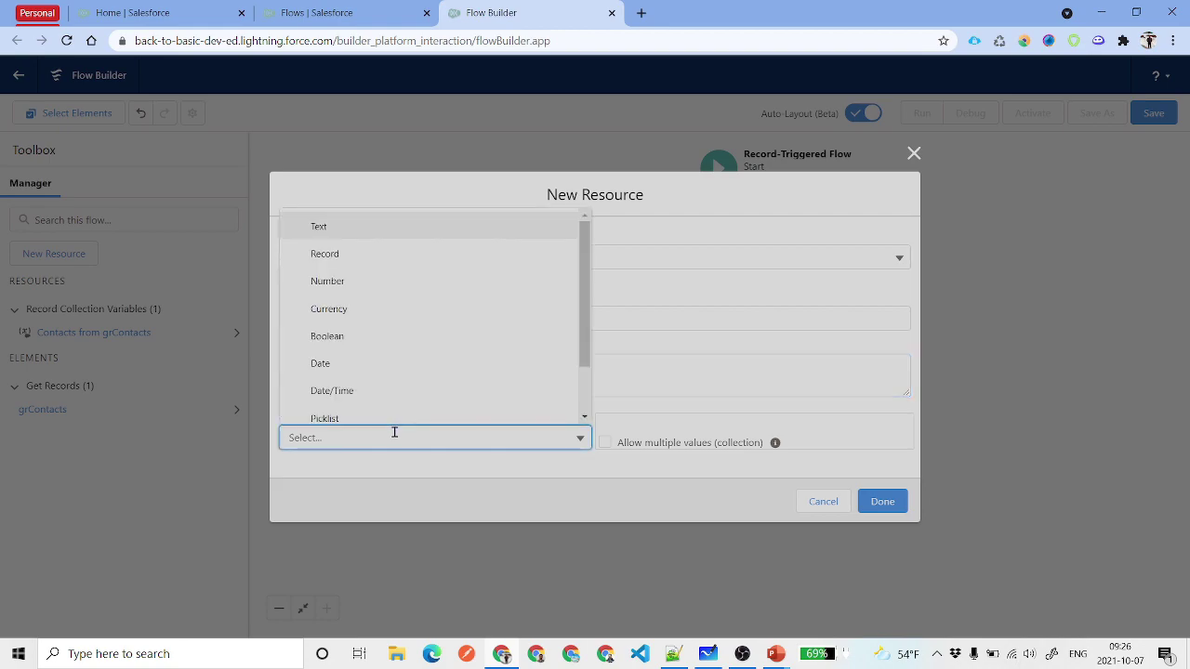
pyautogui.click(371, 253)
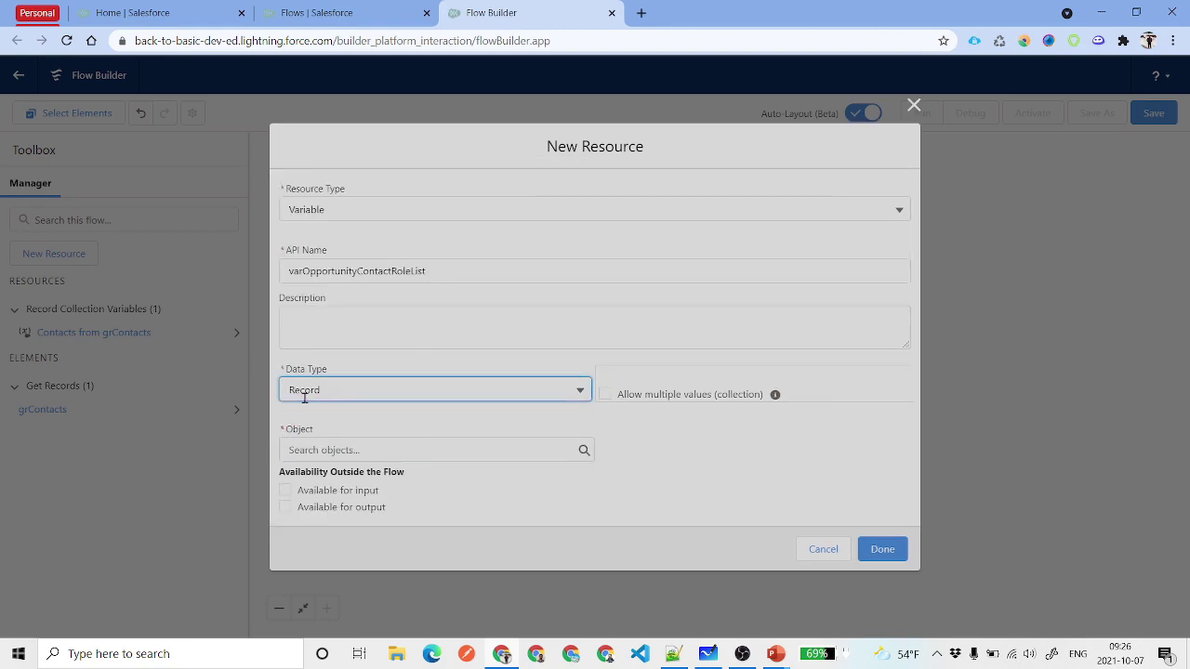
pyautogui.click(606, 395)
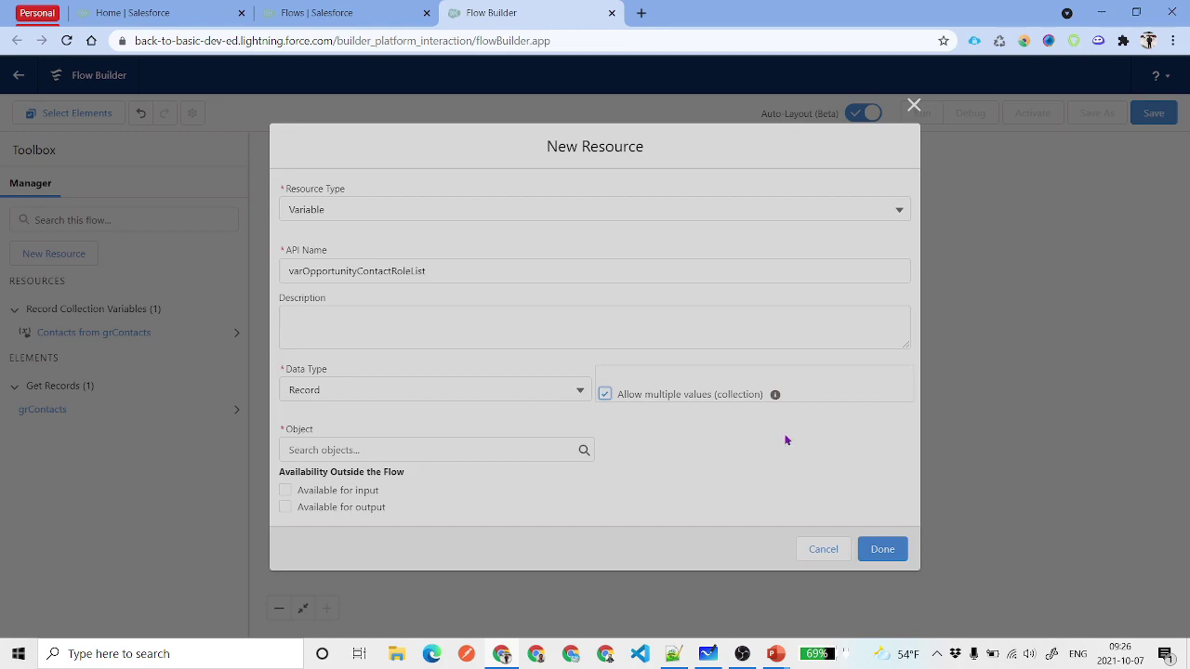
pyautogui.click(881, 554)
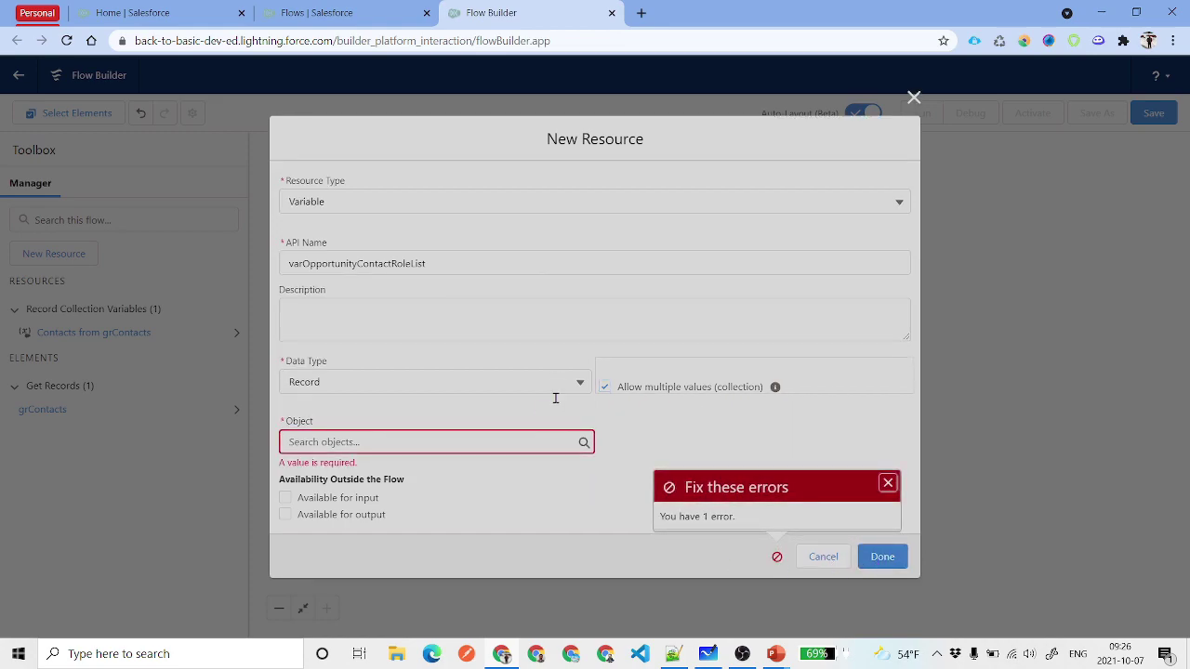
pyautogui.click(431, 446)
pyautogui.write('Contact Role')
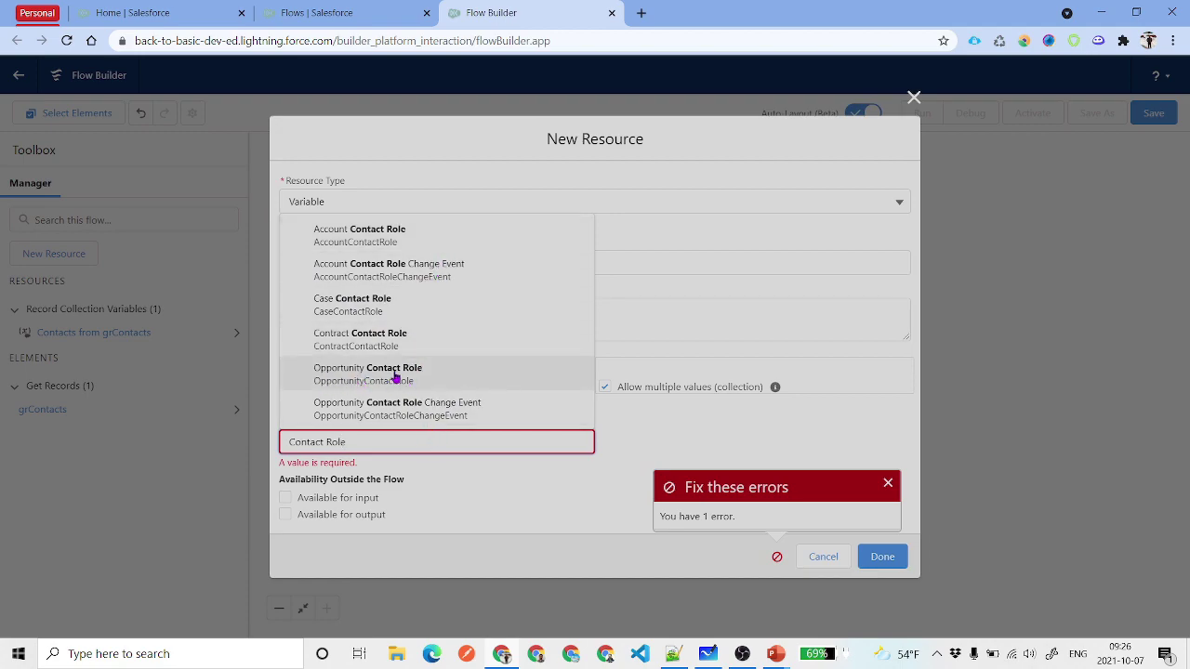
pyautogui.click(366, 381)
pyautogui.click(882, 556)
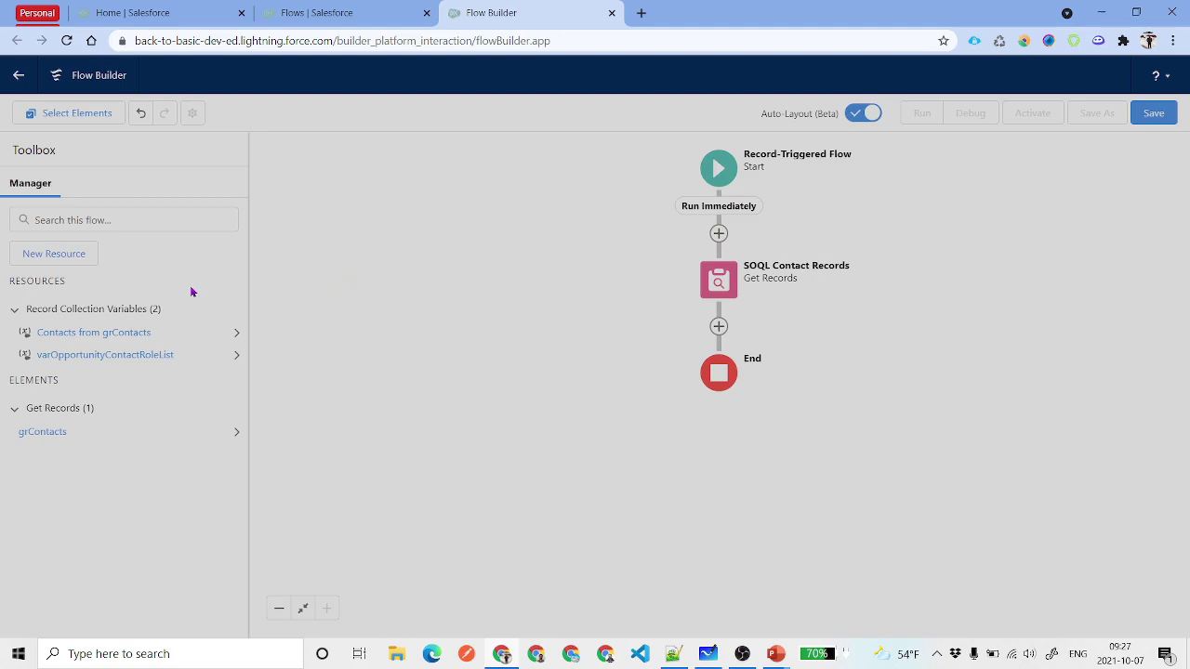
# Start a second variable resource with the API name varOpportunityContactRole, reusing the copied name.
pyautogui.click(63, 259)
pyautogui.click(423, 295)
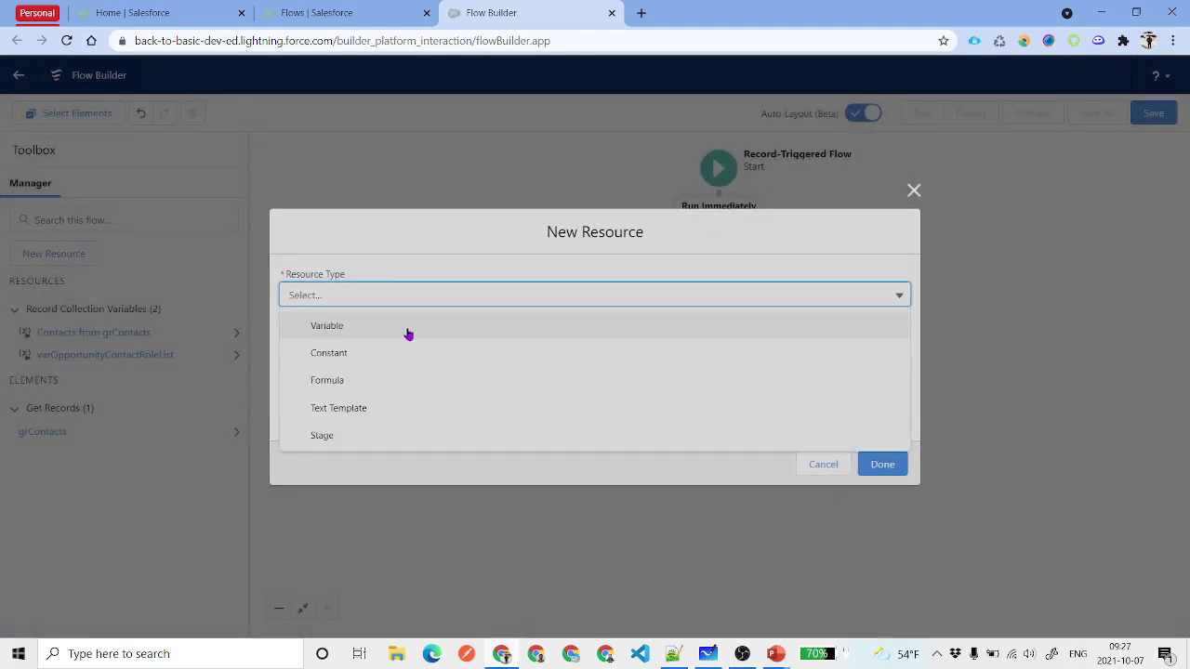
pyautogui.click(409, 327)
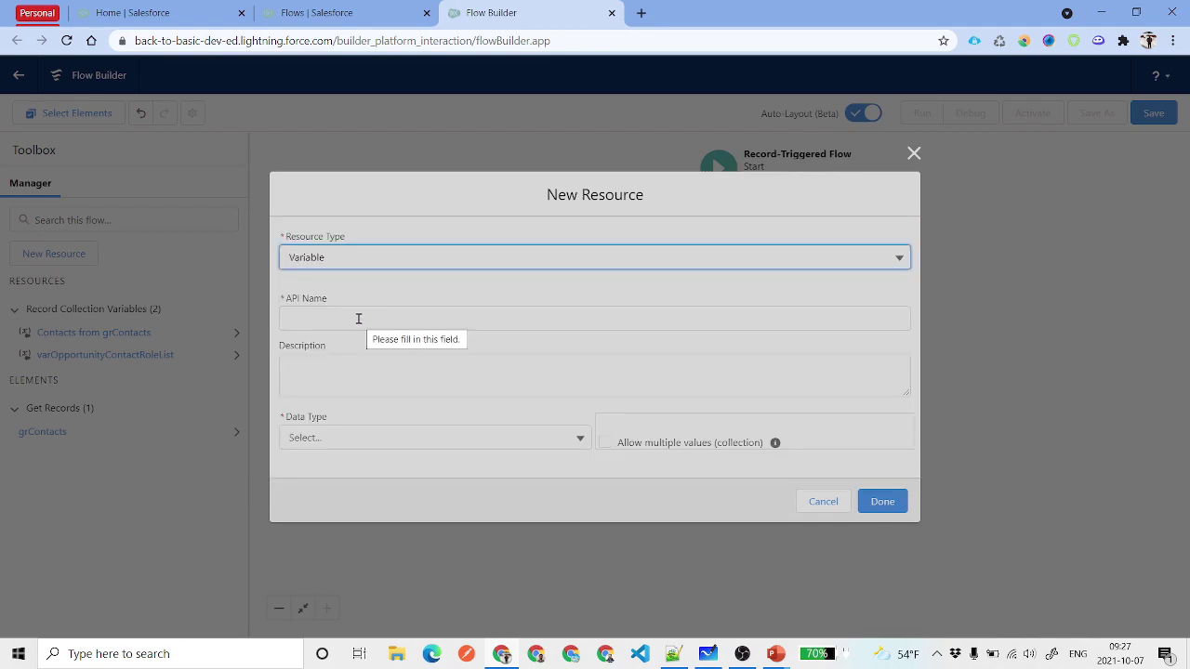
pyautogui.click(358, 319)
pyautogui.hotkey('ctrl', 'v')
# Set the second variable's data type to Record for the Opportunity Contact Role object as a single value, and finish it.
pyautogui.click(412, 438)
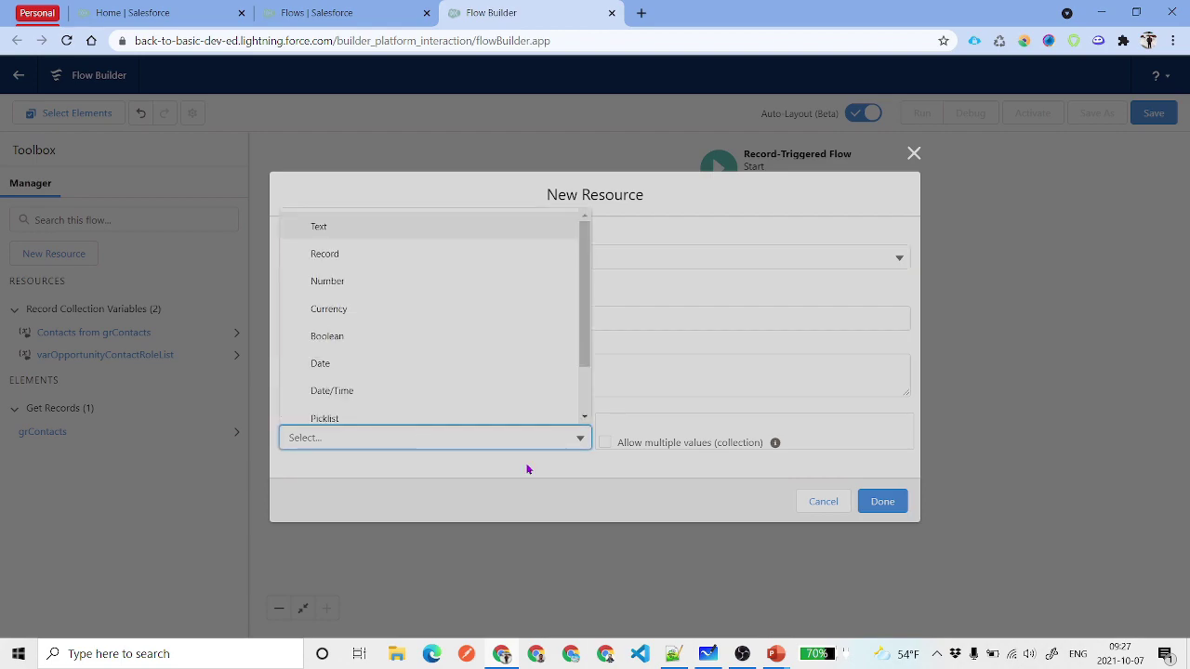
pyautogui.click(367, 263)
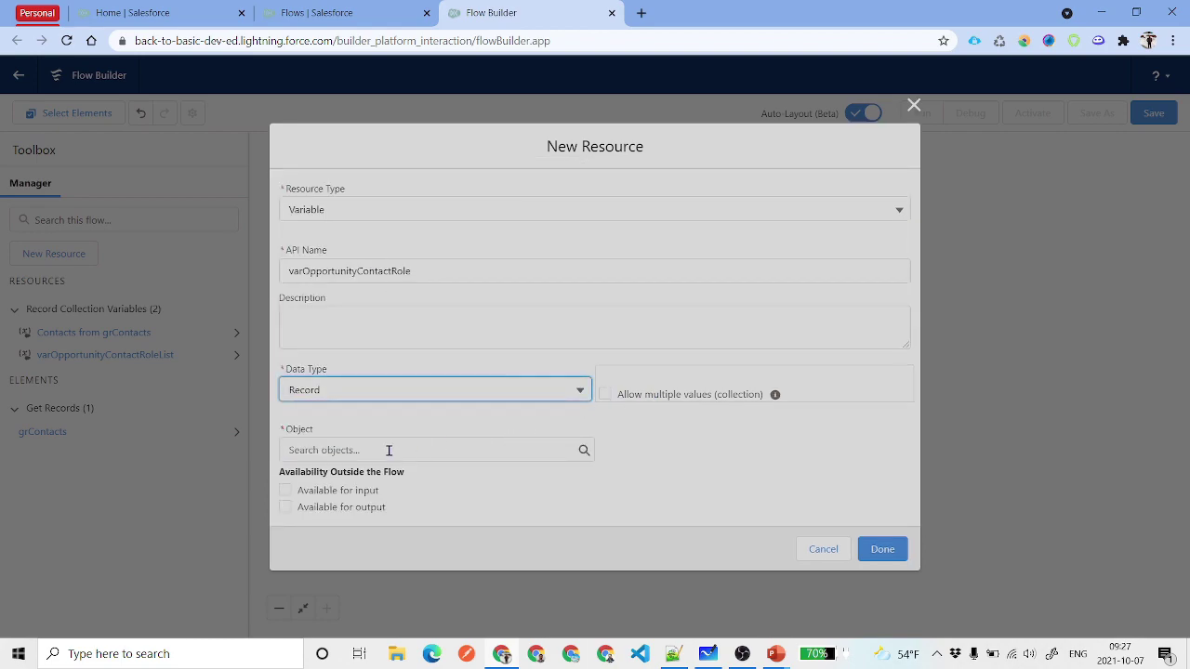
pyautogui.click(329, 450)
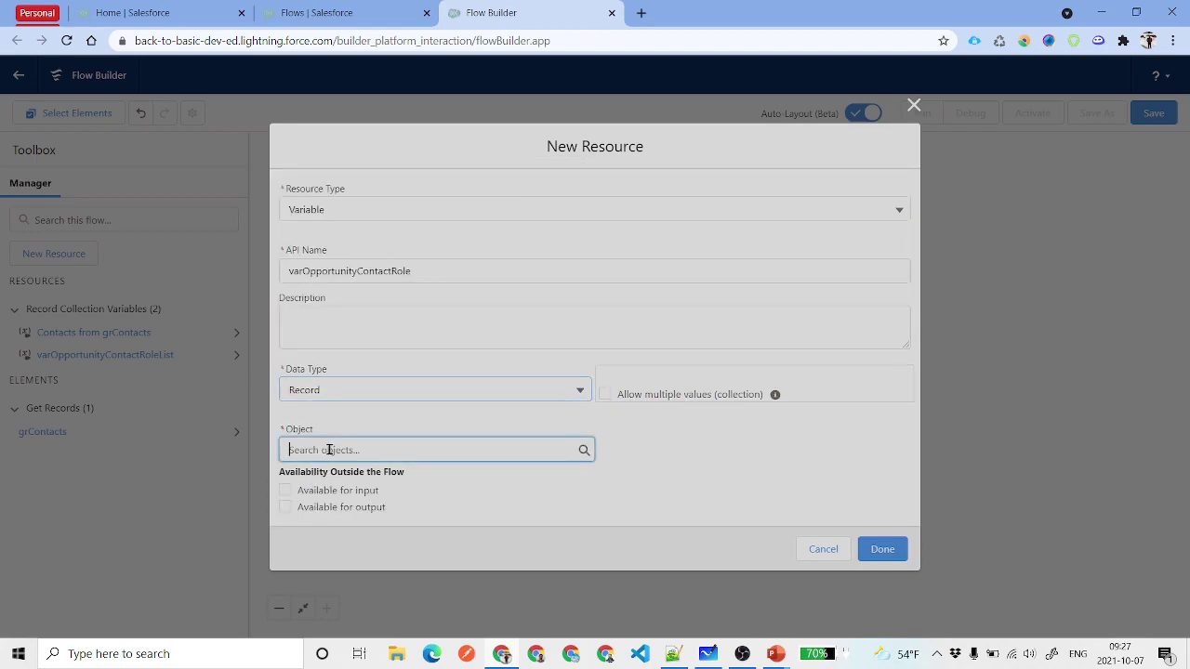
pyautogui.write('Opportunity ')
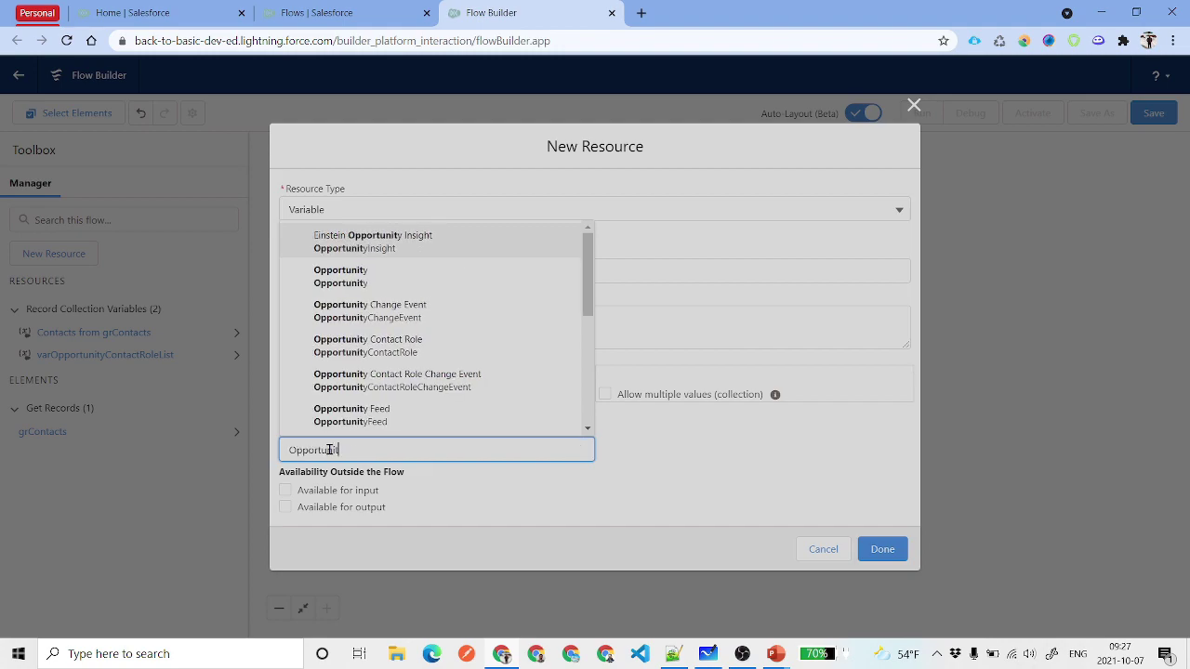
pyautogui.write('Con')
pyautogui.click(372, 402)
pyautogui.press('Return')
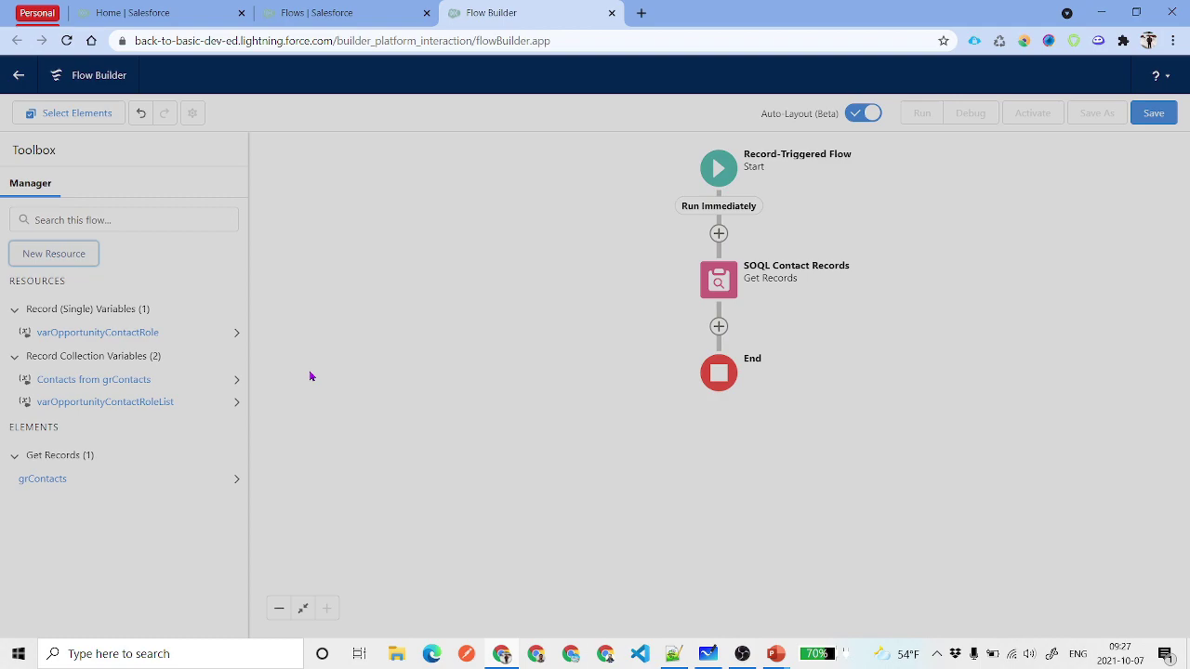
# Add a Loop element after SOQL Contact Records, labelled Loop Through All the Contact Records with API name contactRecord.
pyautogui.click(719, 326)
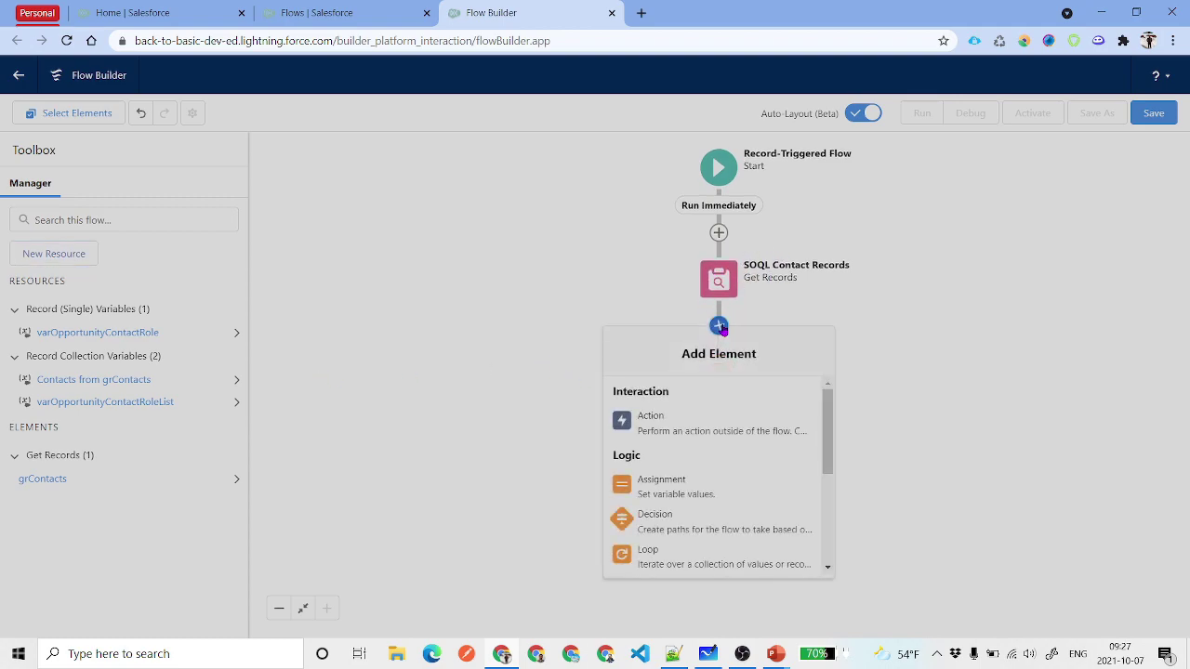
pyautogui.scroll(-3, 723, 446)
pyautogui.scroll(-2, 724, 504)
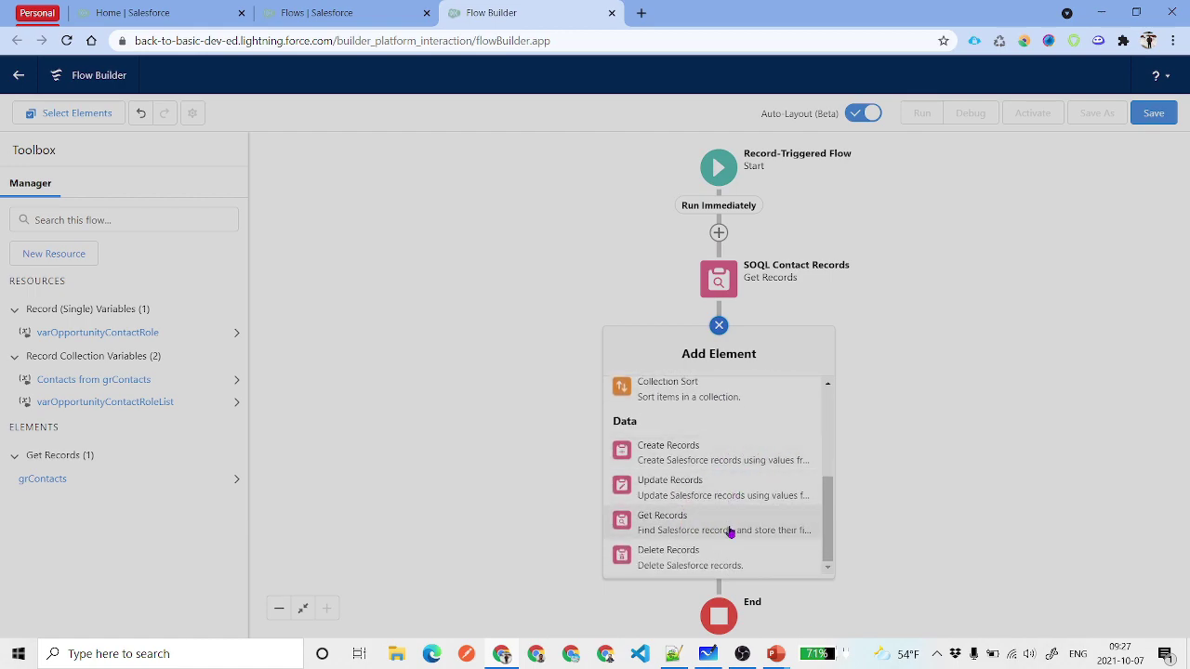
pyautogui.scroll(1, 711, 432)
pyautogui.click(711, 434)
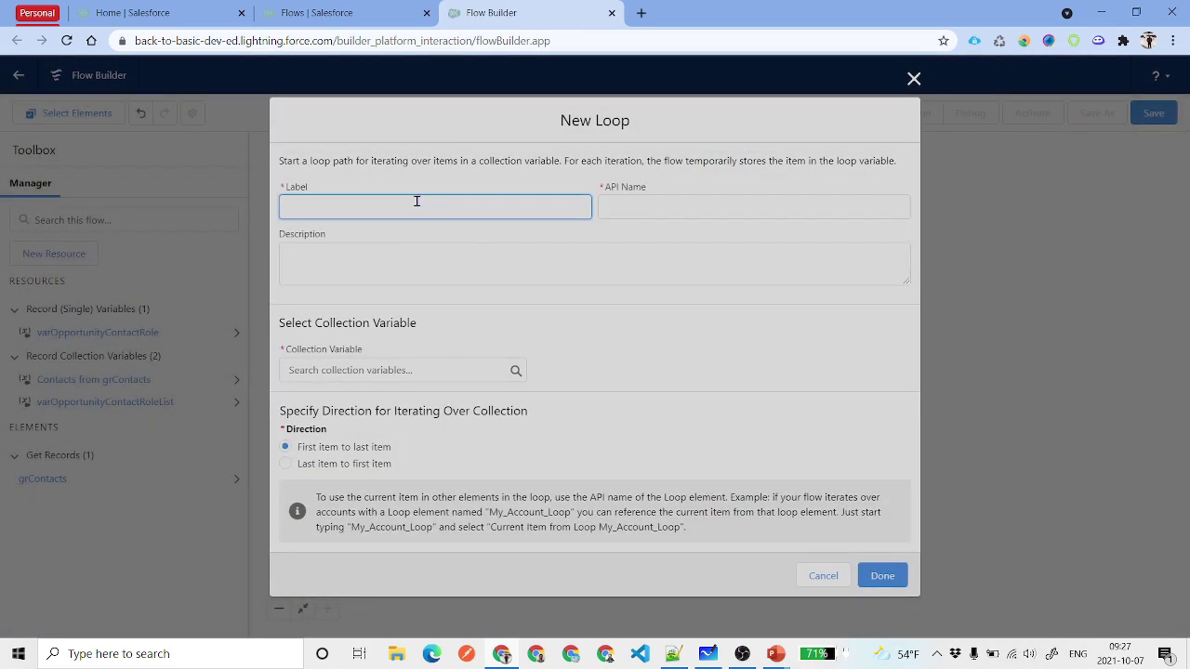
pyautogui.write('Loop Through All the Contact Records')
pyautogui.press('Tab')
pyautogui.write('contactRecord')
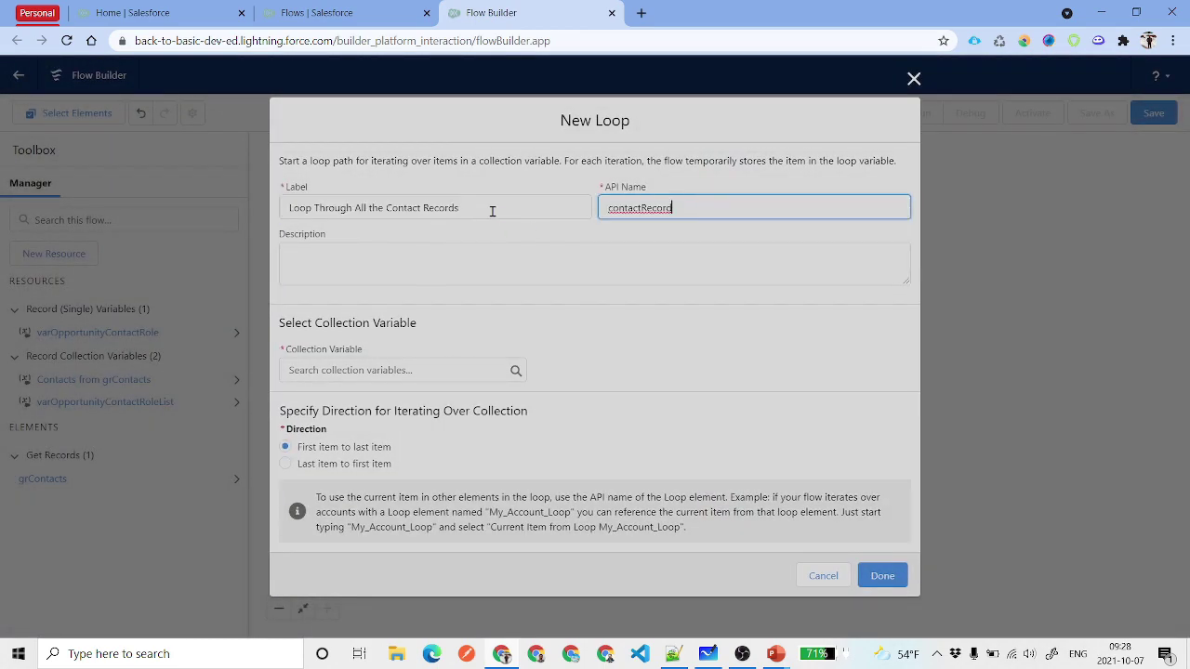
# Set the loop's collection variable to Contacts from grContacts, keep the direction First item to last item, and finish the loop.
pyautogui.hotkey('shift', 'Tab')
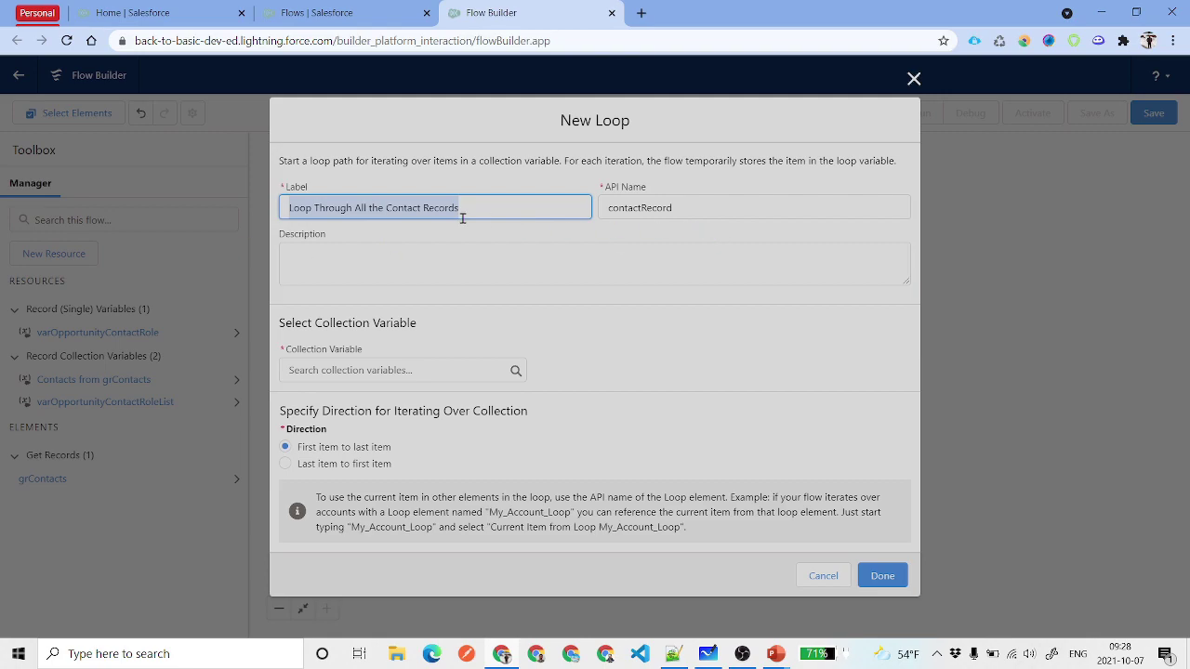
pyautogui.moveTo(723, 204); pyautogui.dragTo(581, 212)
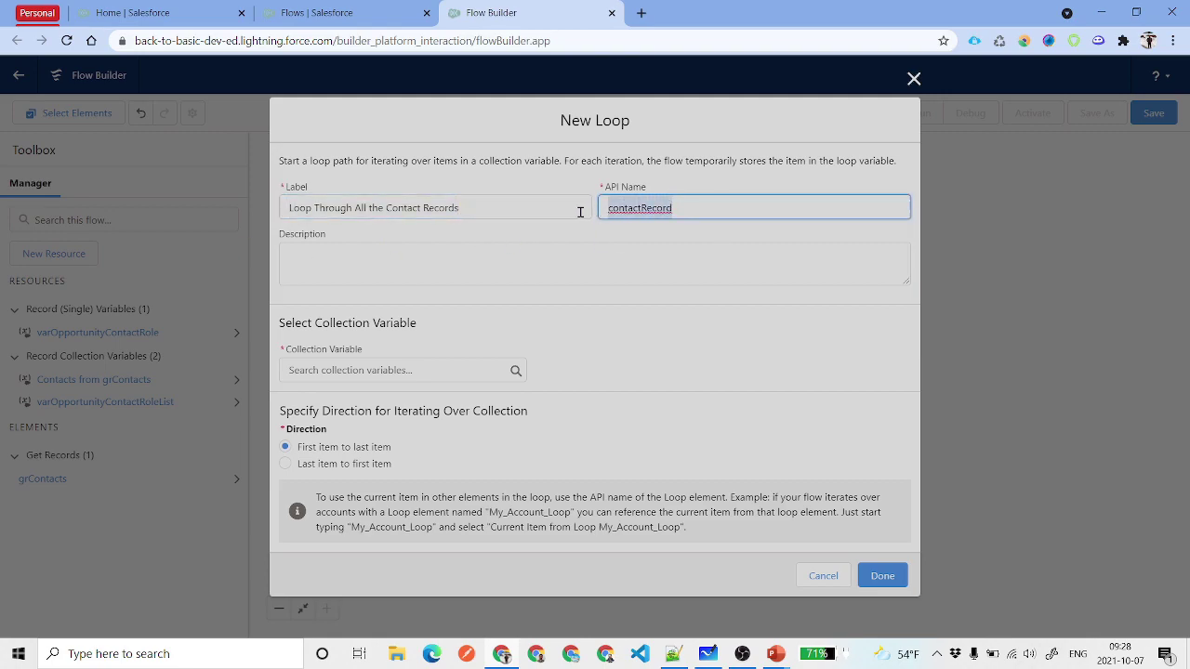
pyautogui.click(382, 364)
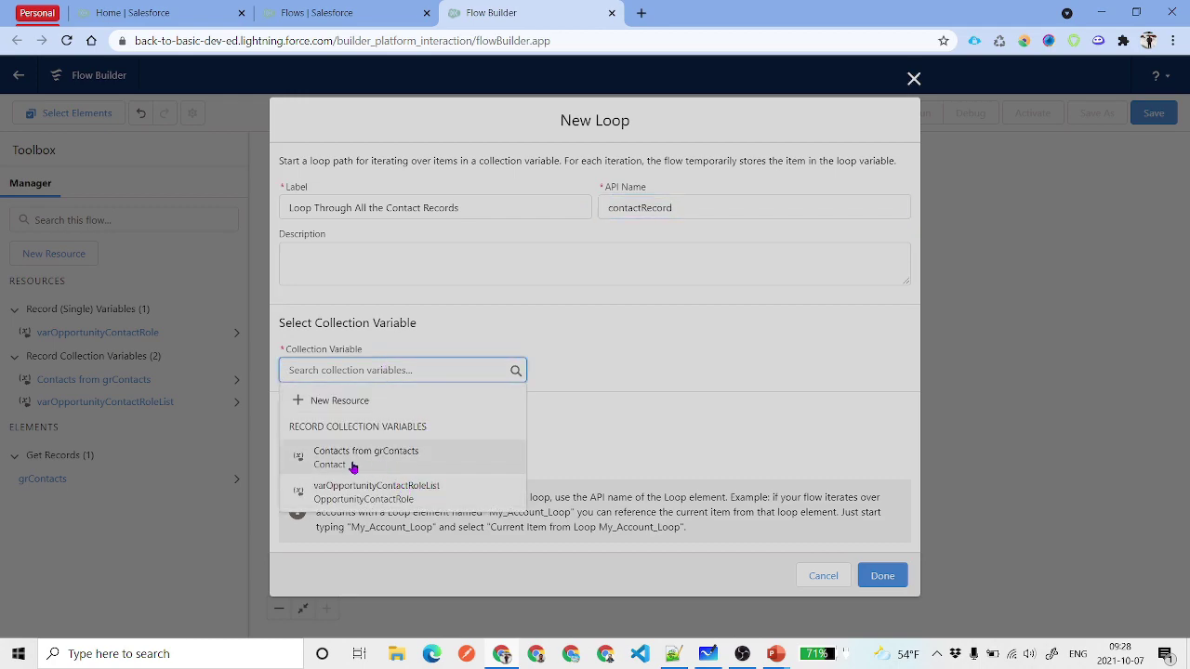
pyautogui.click(353, 460)
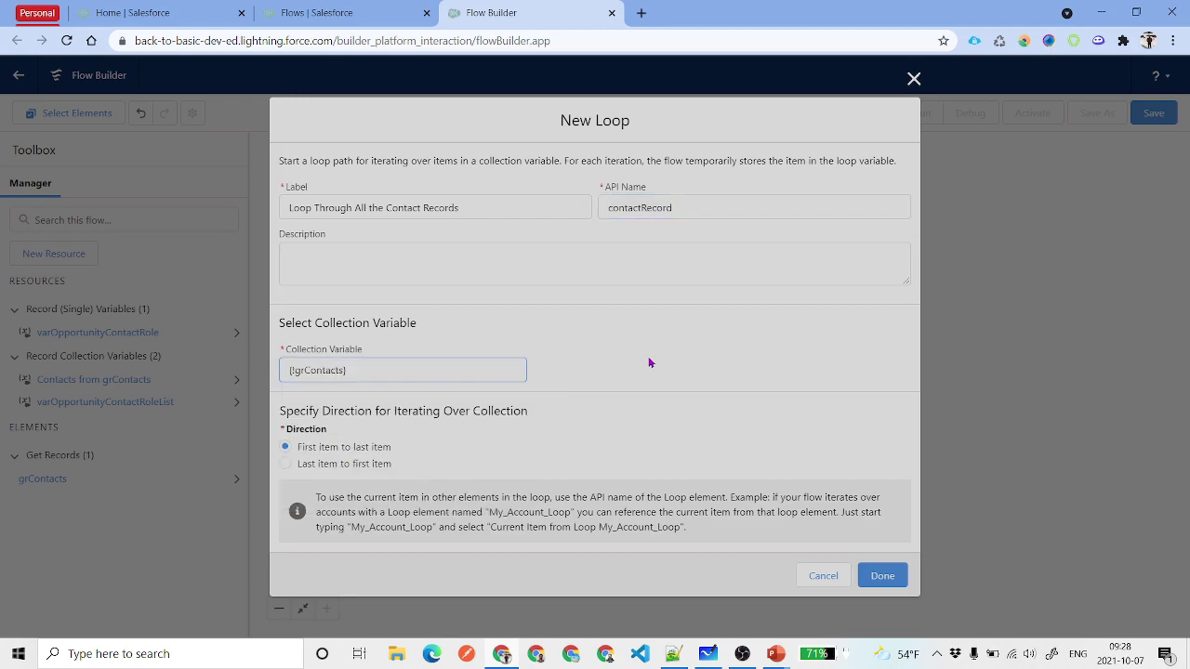
pyautogui.moveTo(299, 451)
pyautogui.mouseDown()
pyautogui.moveTo(392, 452)
pyautogui.moveTo(294, 462)
pyautogui.mouseUp()
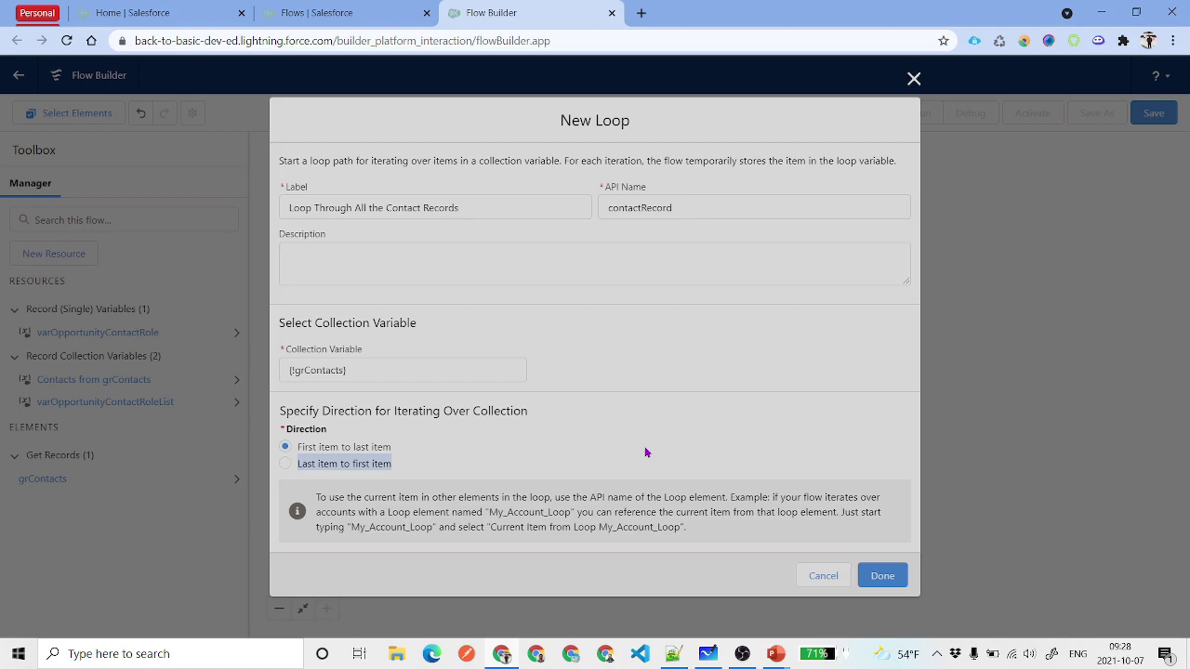
pyautogui.click(874, 575)
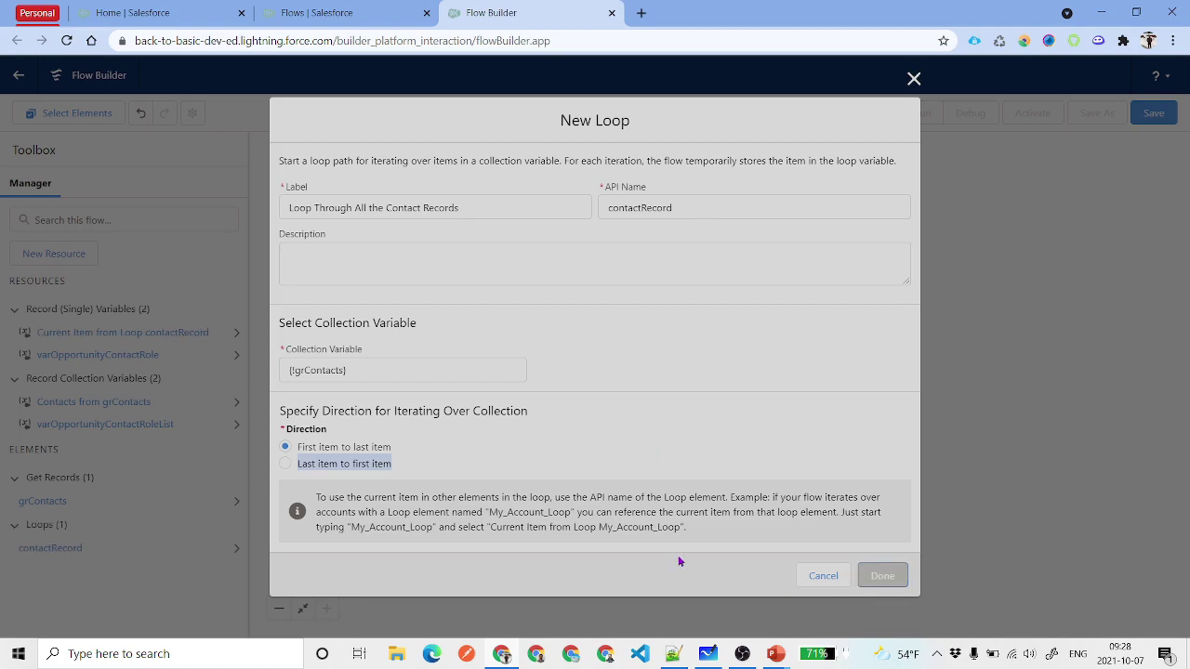
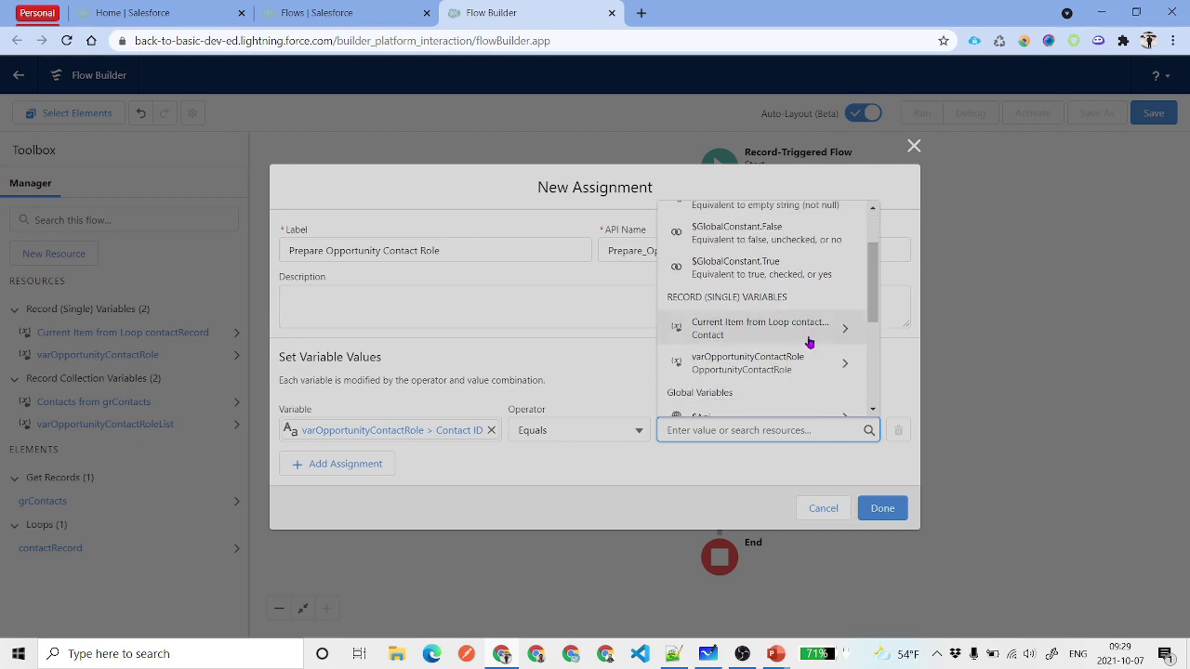
# Set the Contact ID value to the current loop item's Id and add an assignment row for varOpportunityContactRole's OpportunityId.
pyautogui.click(761, 332)
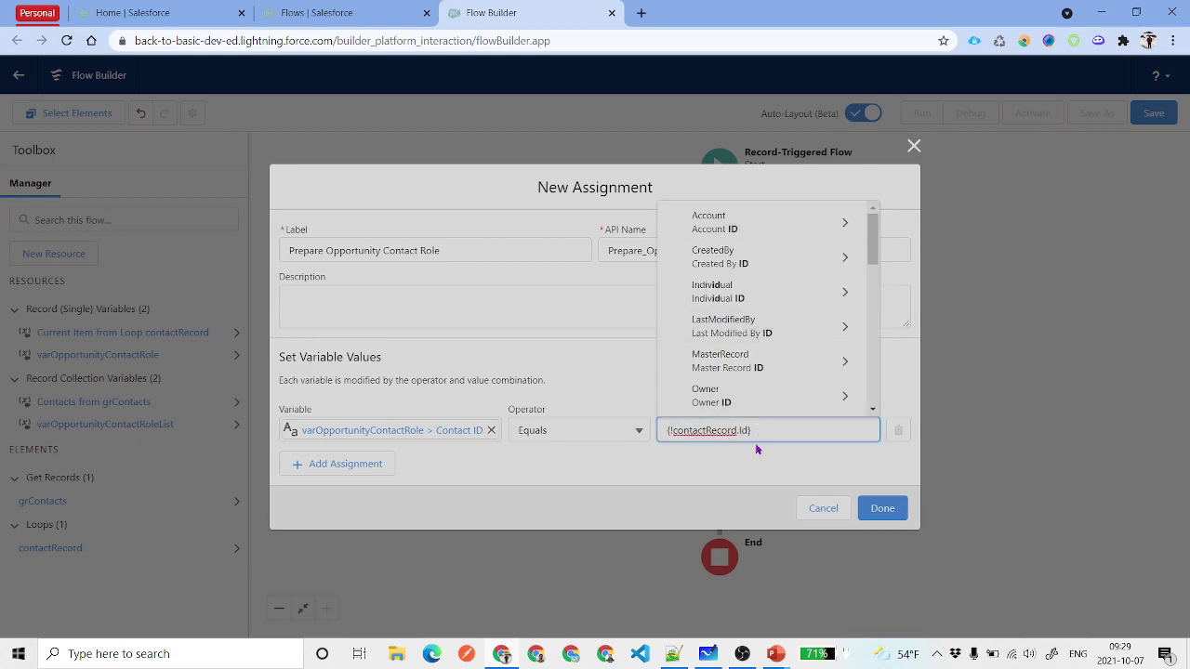
pyautogui.click(751, 475)
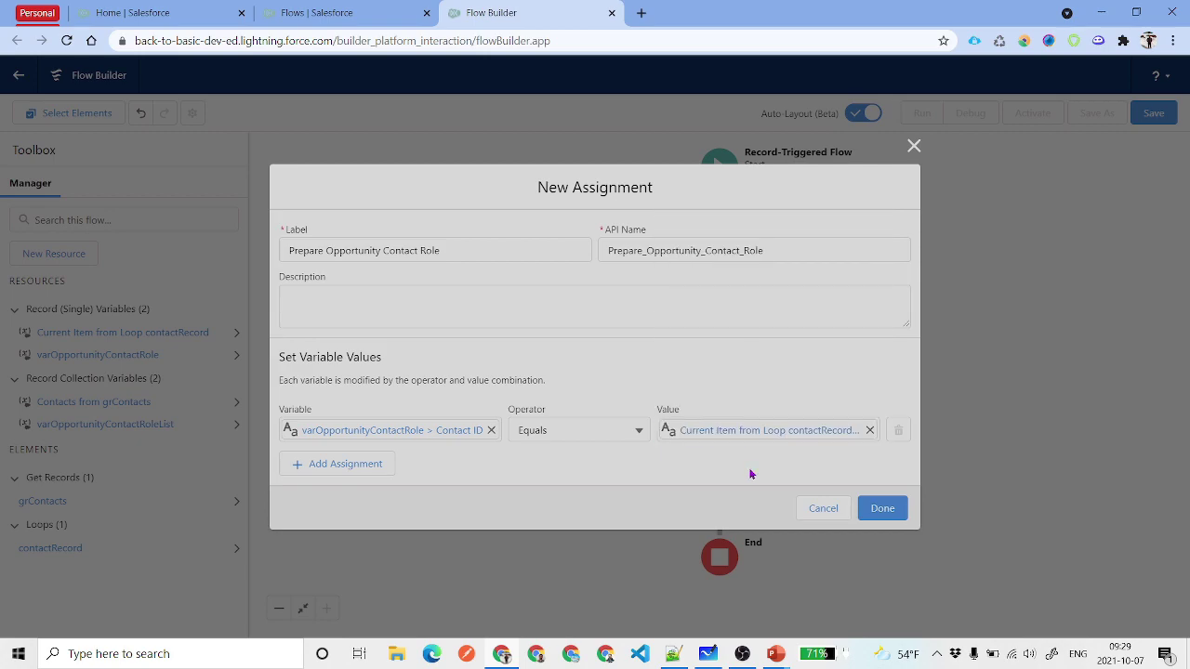
pyautogui.click(360, 469)
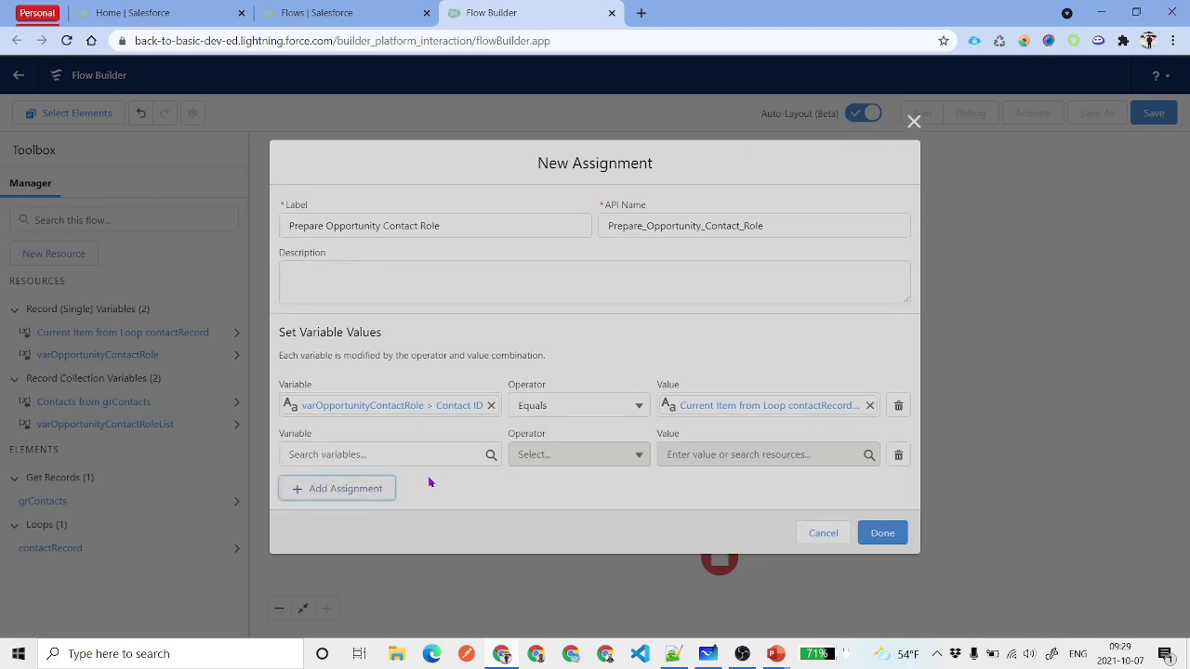
pyautogui.click(409, 452)
pyautogui.write('var')
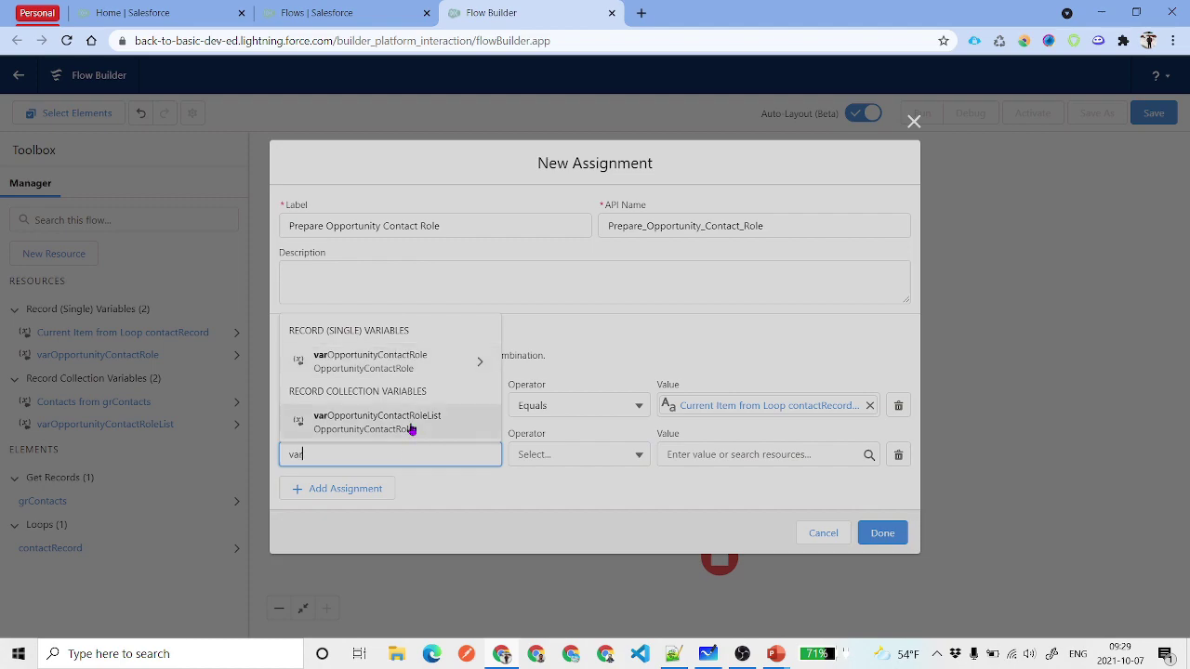
pyautogui.click(413, 363)
pyautogui.write('OpportunityContactRole.Oppo')
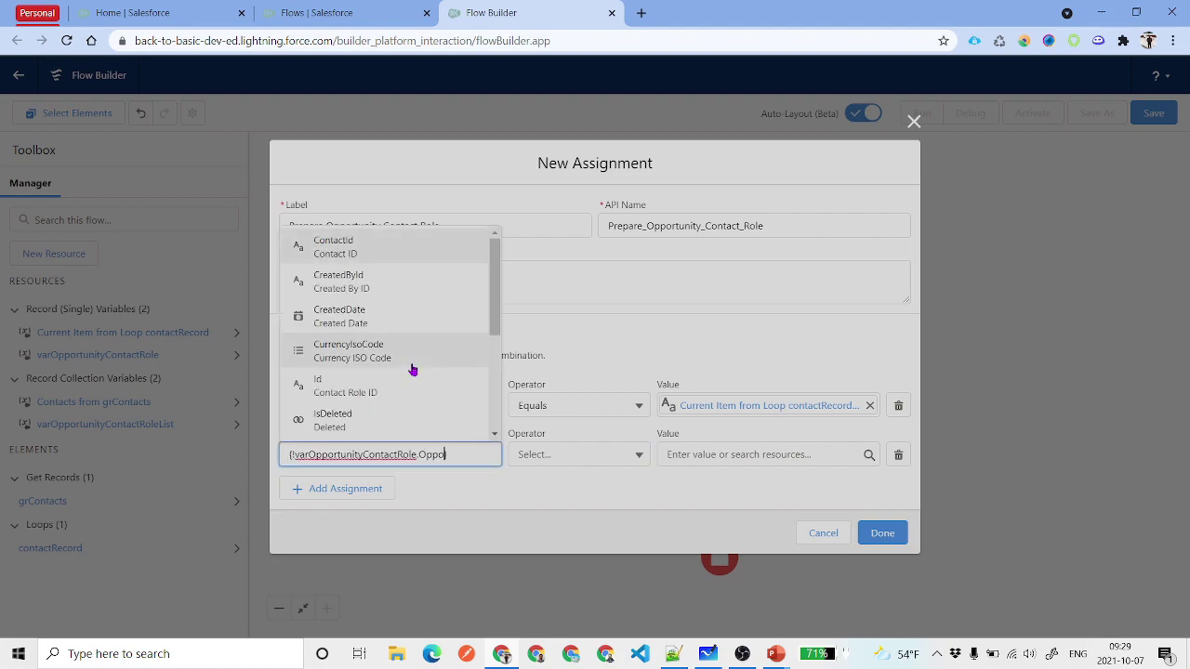
pyautogui.scroll(-2, 412, 370)
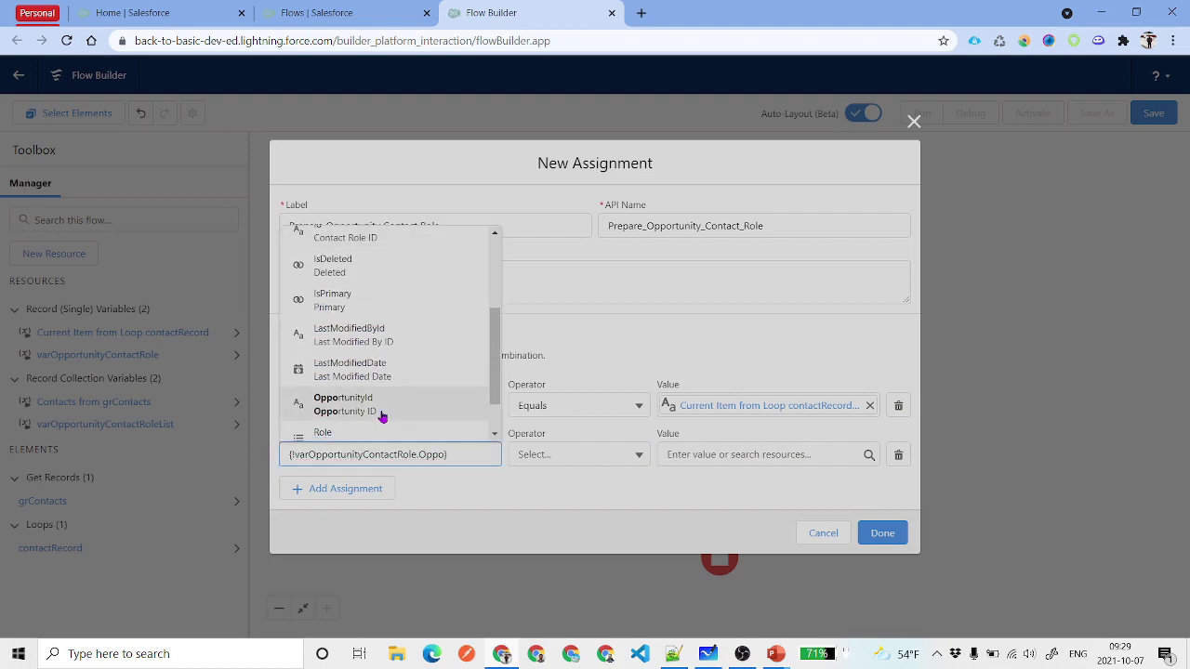
pyautogui.click(380, 414)
# Set the Opportunity ID assignment's value to {!$Record.Id}, with the operator Equals.
pyautogui.click(708, 454)
pyautogui.write('Rec')
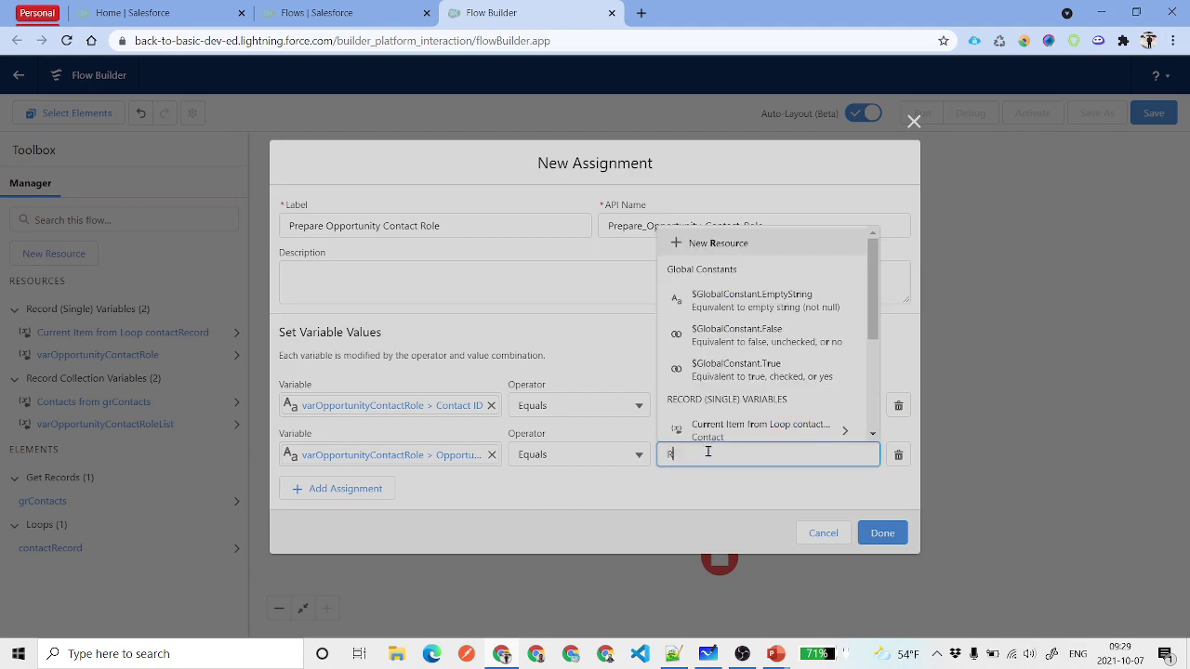
pyautogui.click(818, 433)
pyautogui.write('Id')
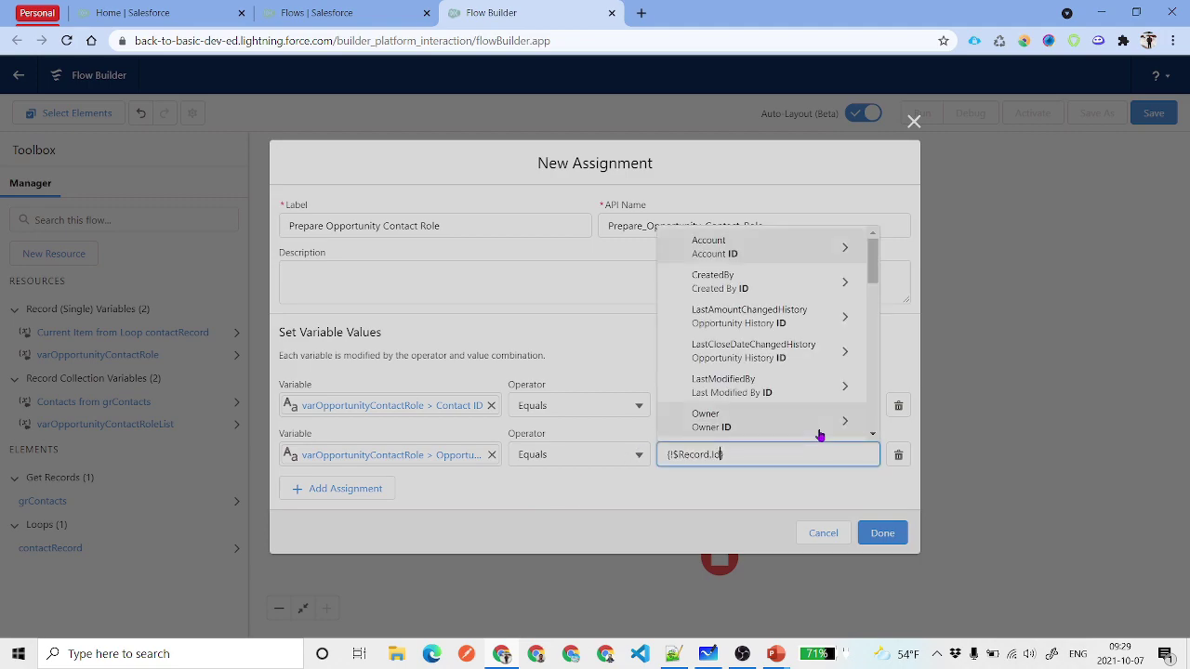
pyautogui.click(779, 500)
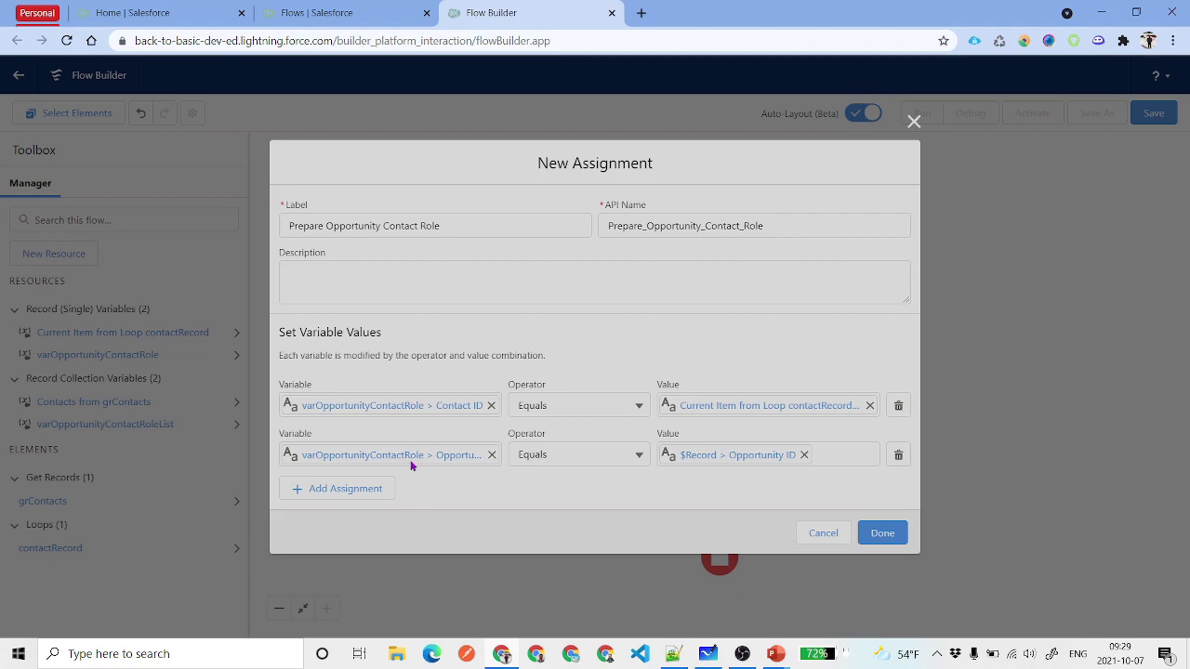
# Open the Burlington Textiles Weaving Plant Generator opportunity in the Sales app and view its related lists.
pyautogui.click(160, 12)
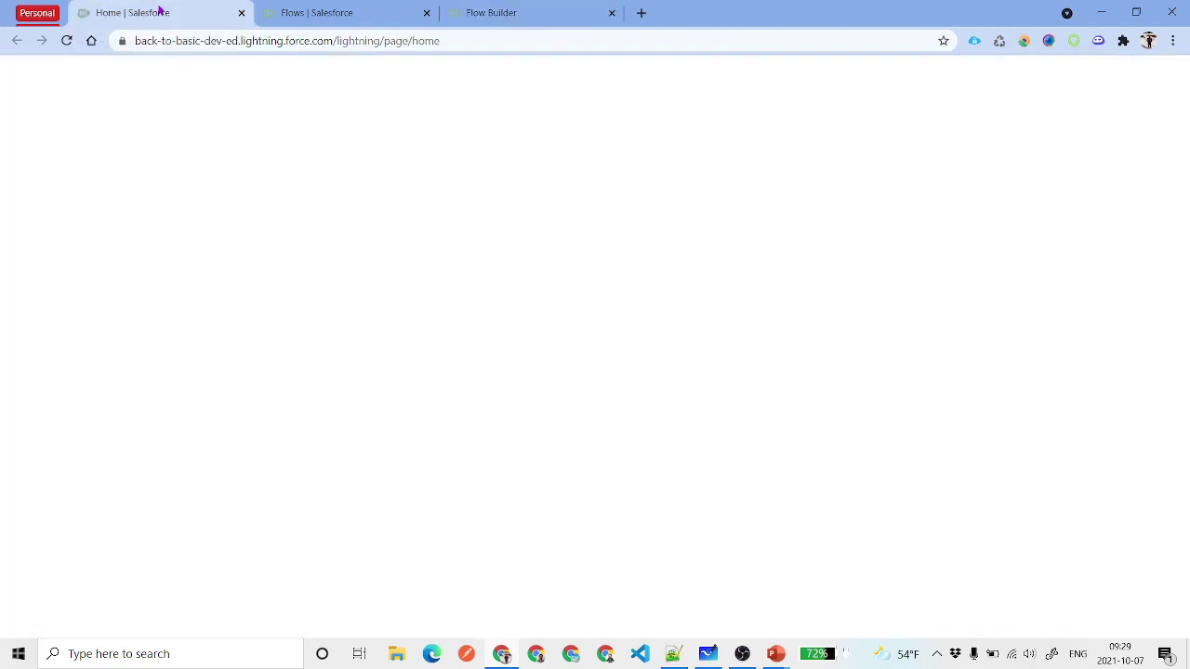
pyautogui.click(191, 111)
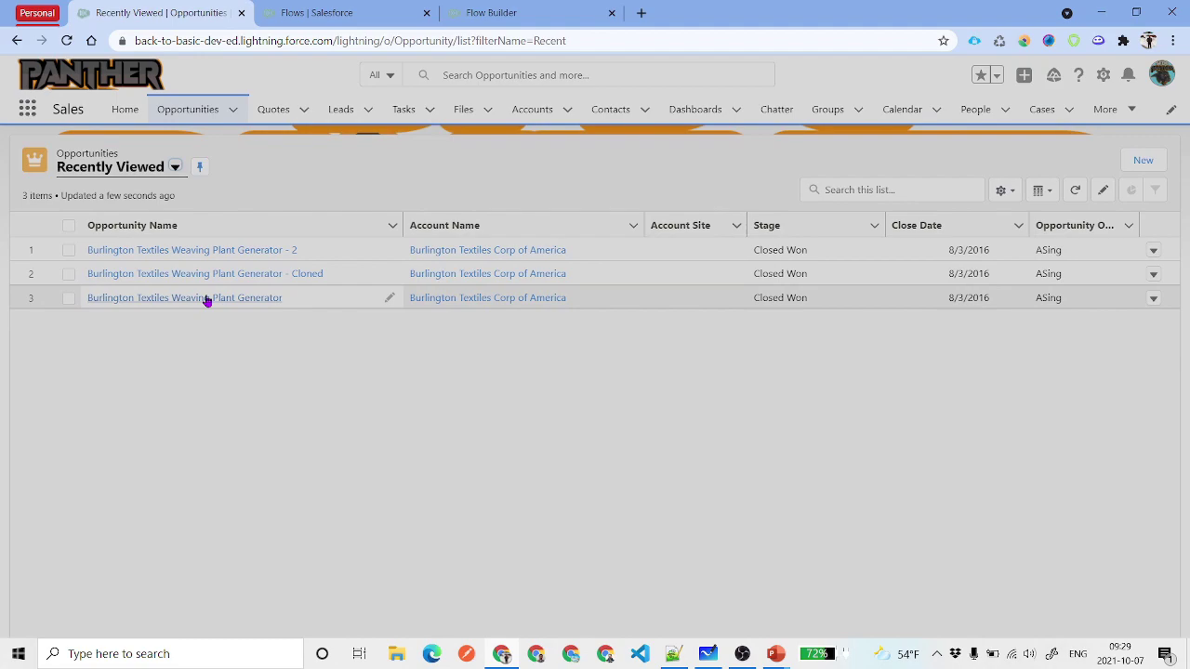
pyautogui.click(206, 298)
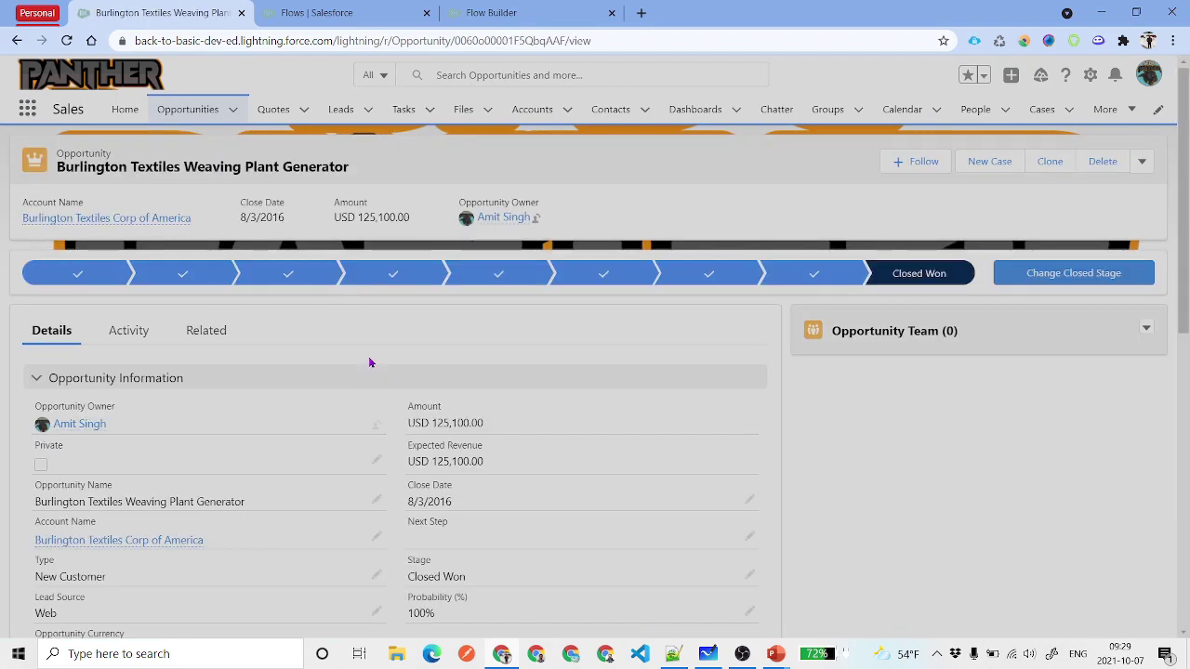
pyautogui.click(197, 331)
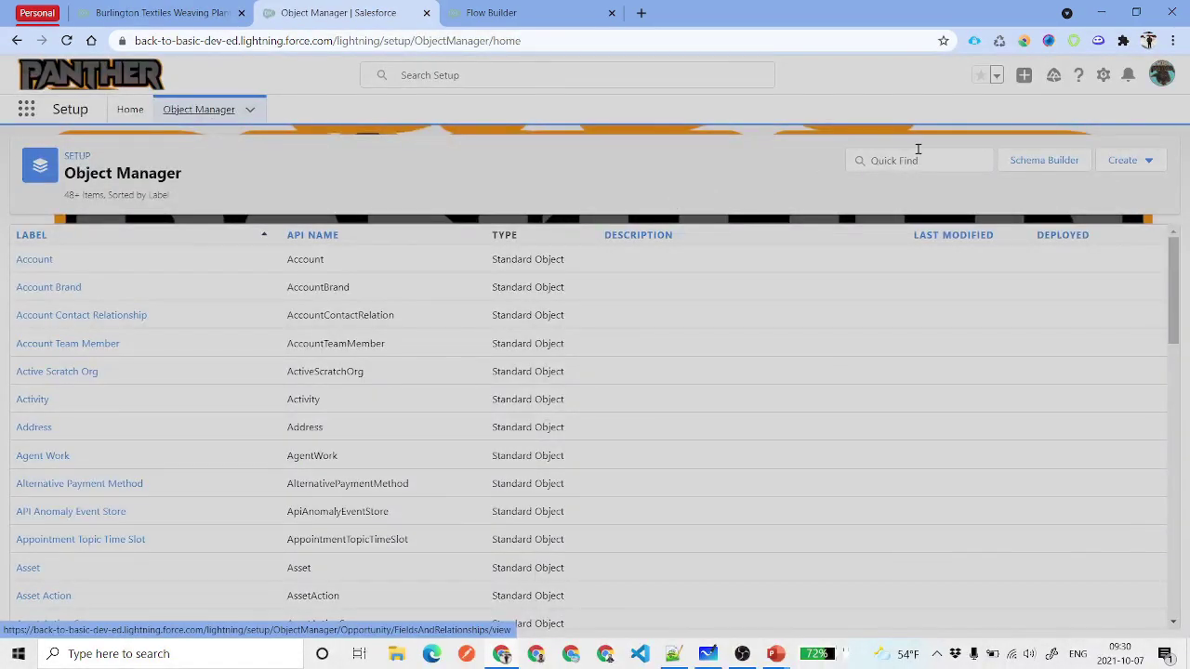
# Find the Opportunity object in Object Manager and check its page layout for the Contact Roles related list.
pyautogui.click(918, 150)
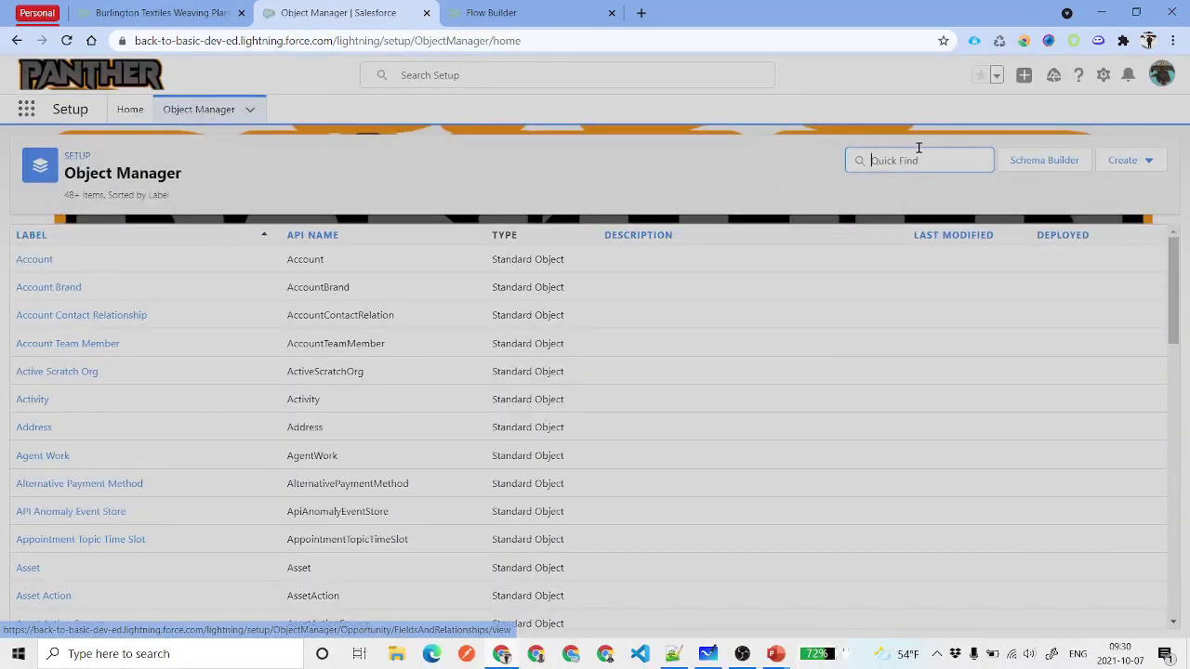
pyautogui.write('Oppo')
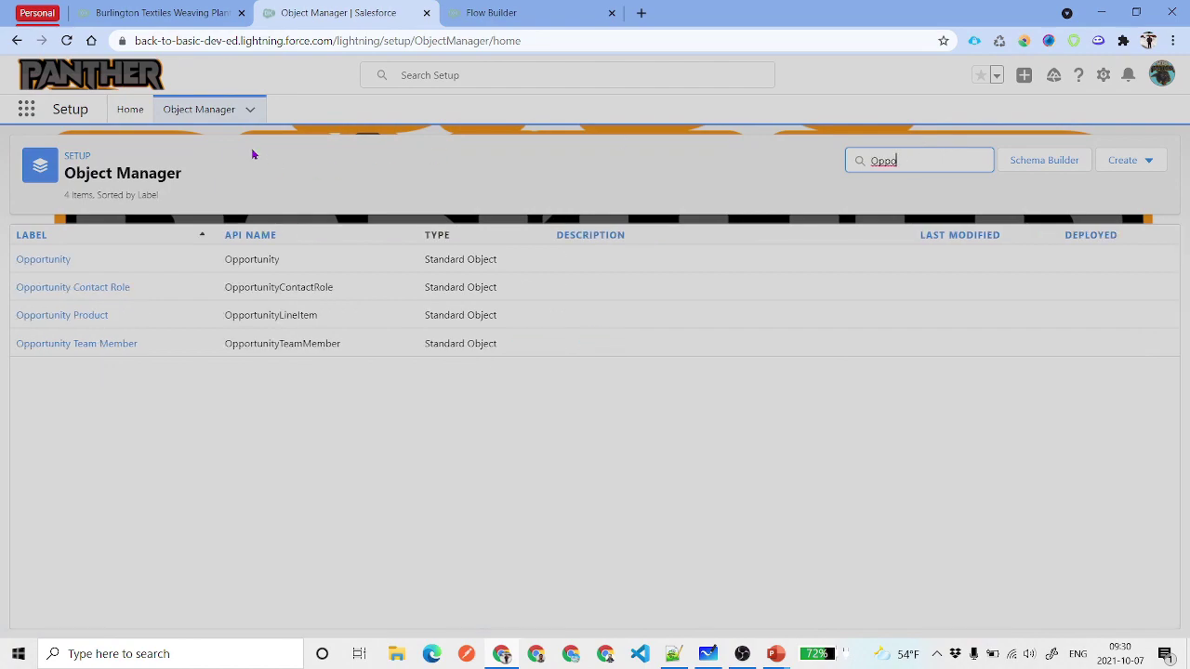
pyautogui.click(20, 268)
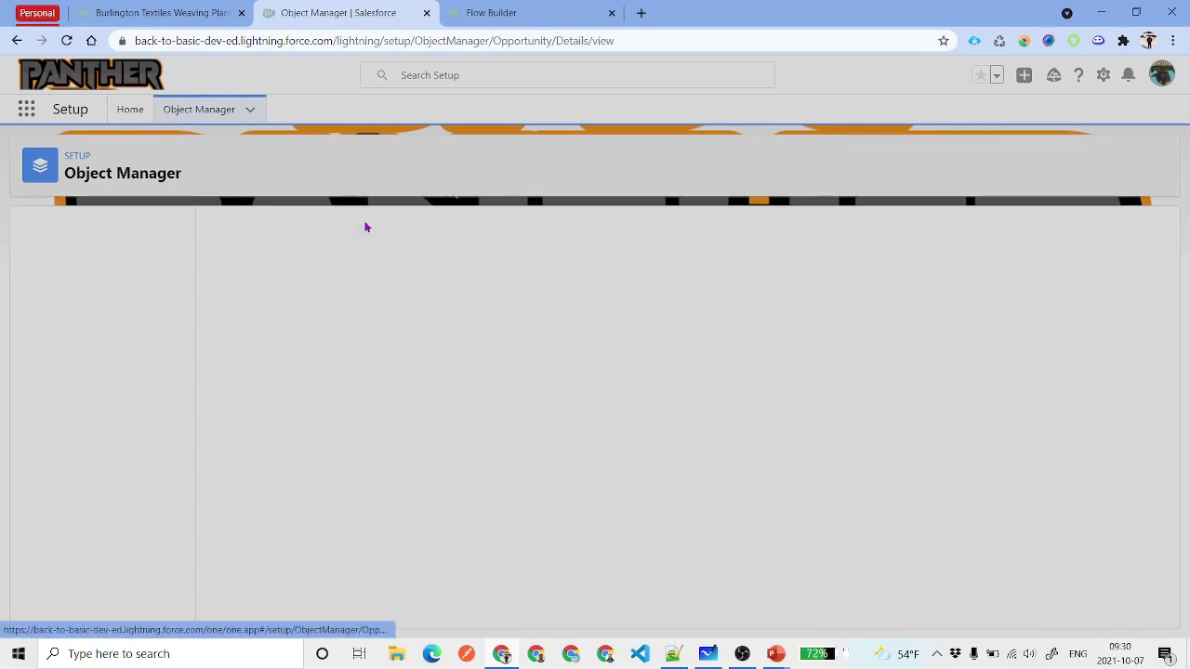
pyautogui.click(80, 293)
pyautogui.click(273, 414)
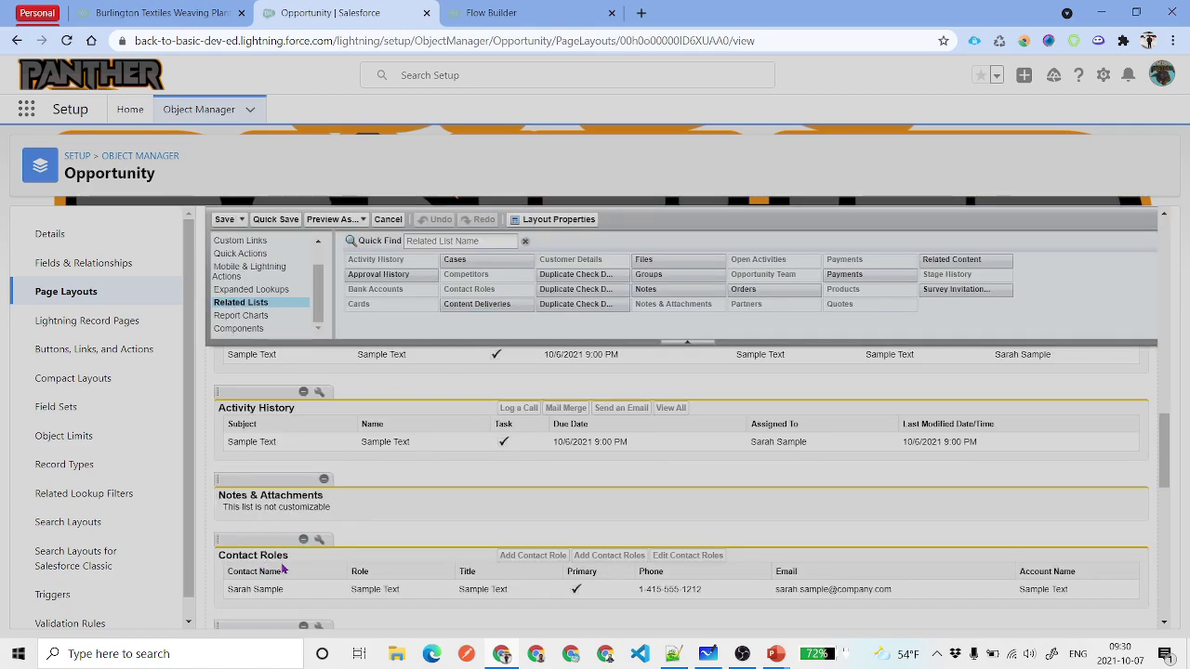
# Return to the Burlington Textiles Weaving Plant Generator opportunity and open its record page for editing.
pyautogui.click(126, 10)
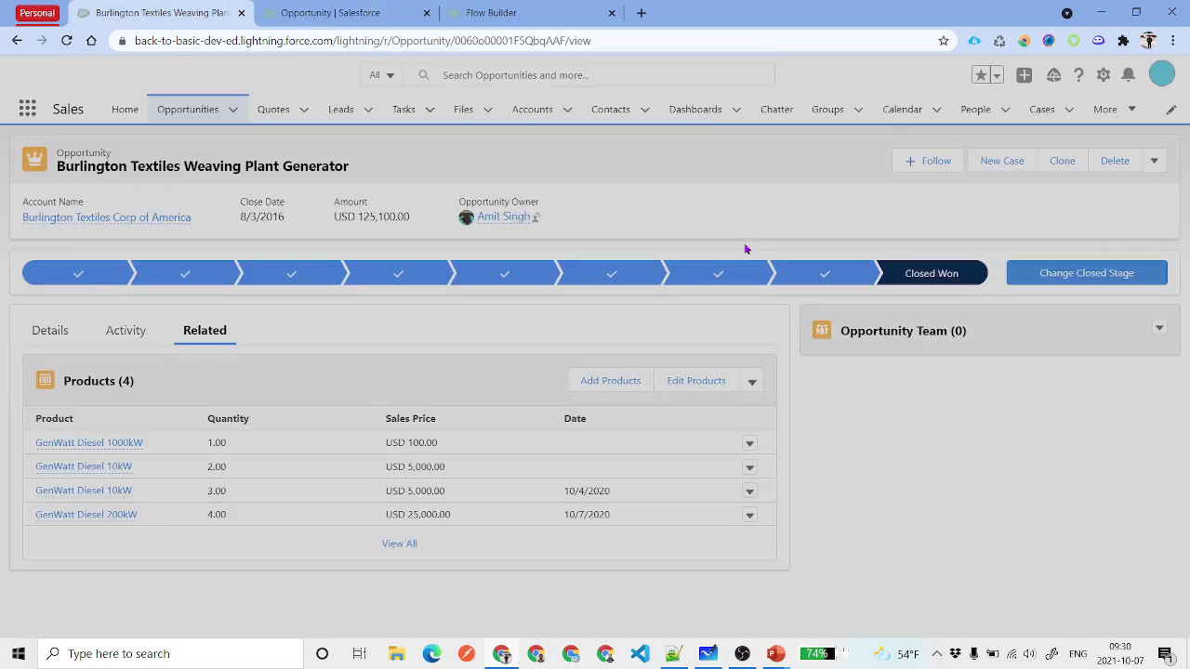
pyautogui.click(1104, 75)
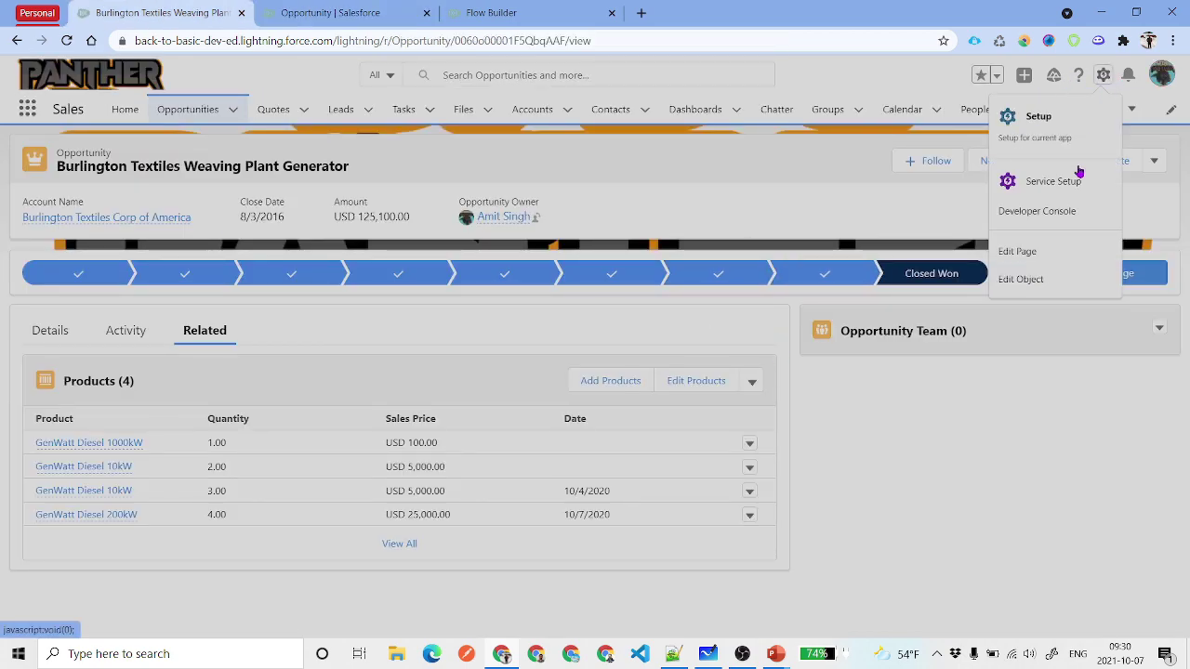
pyautogui.click(1043, 263)
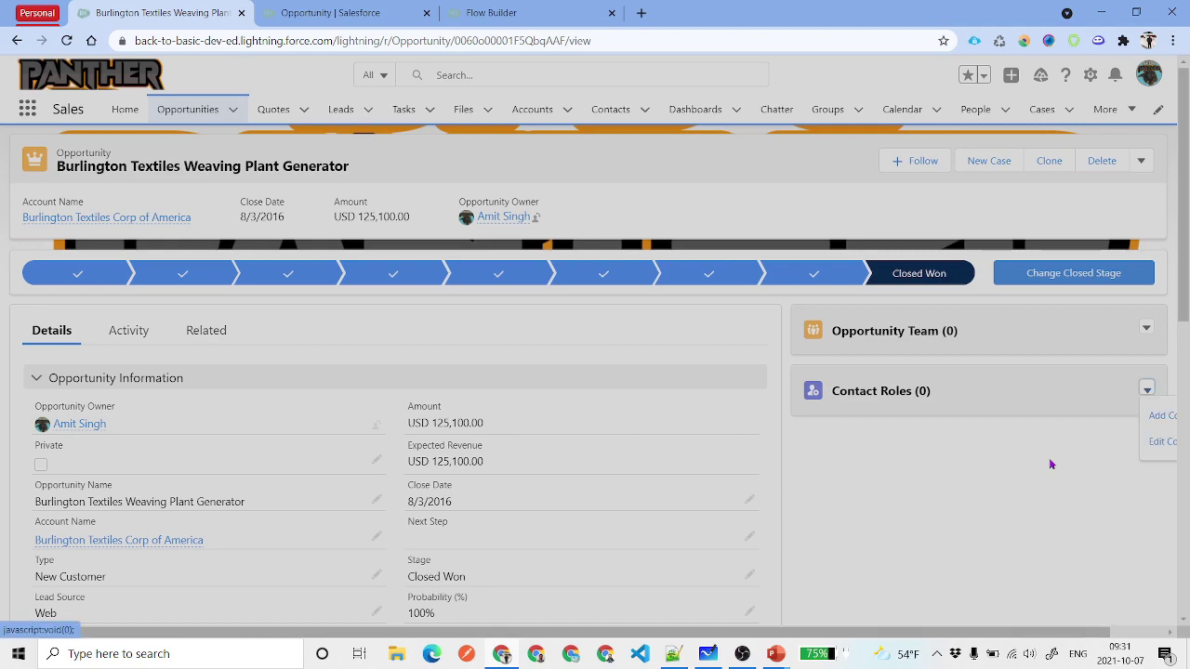
# Start adding contact roles to the opportunity and select the second listed contact of its account.
pyautogui.click(1147, 390)
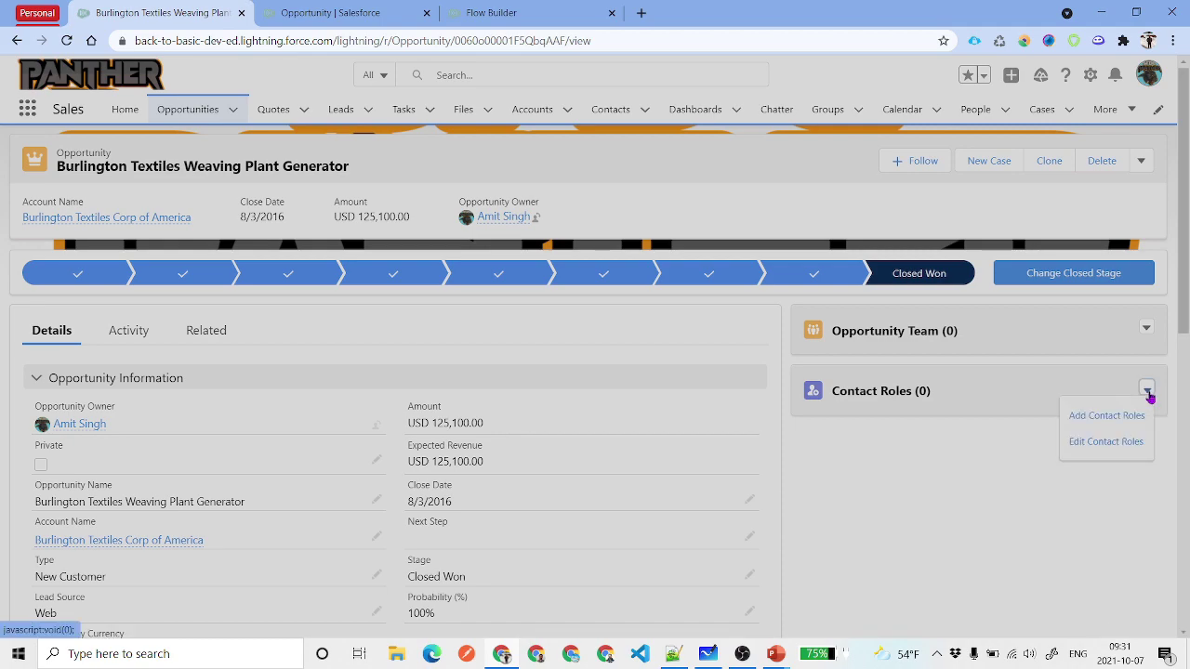
pyautogui.click(1098, 426)
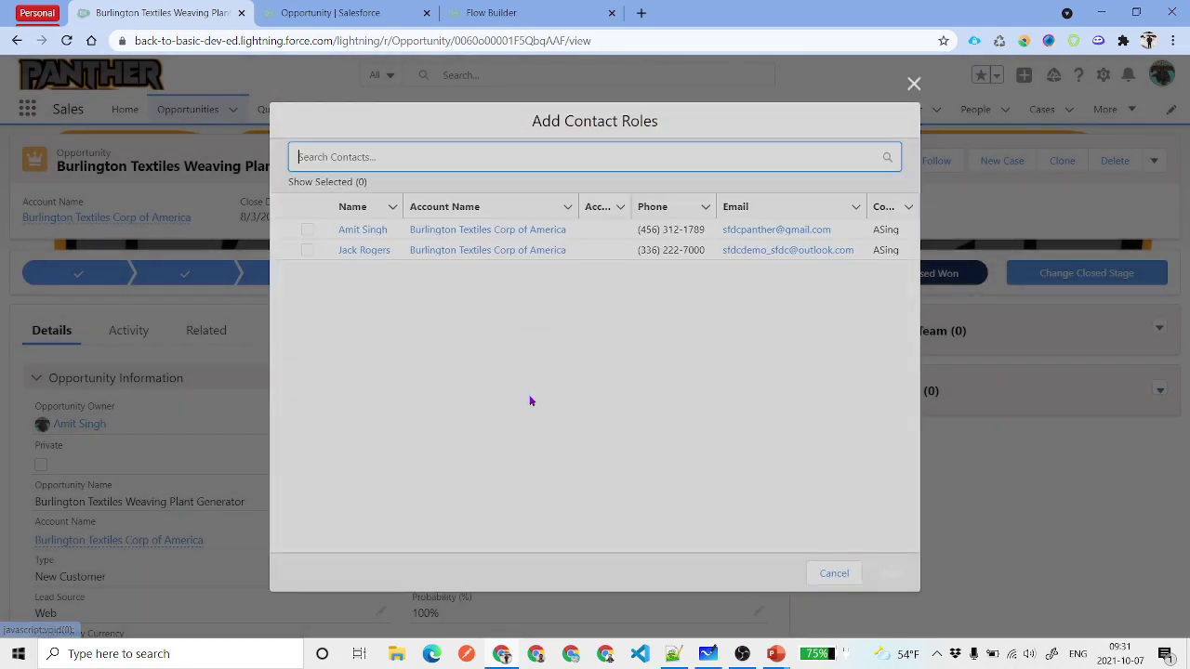
pyautogui.click(338, 293)
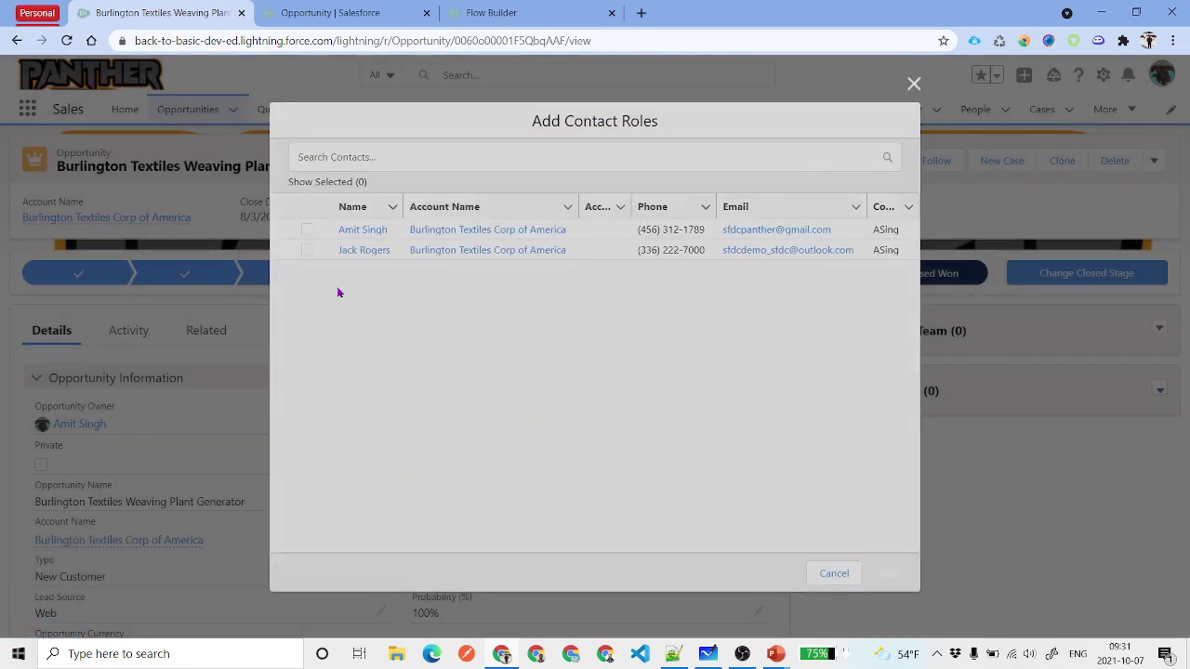
pyautogui.click(307, 250)
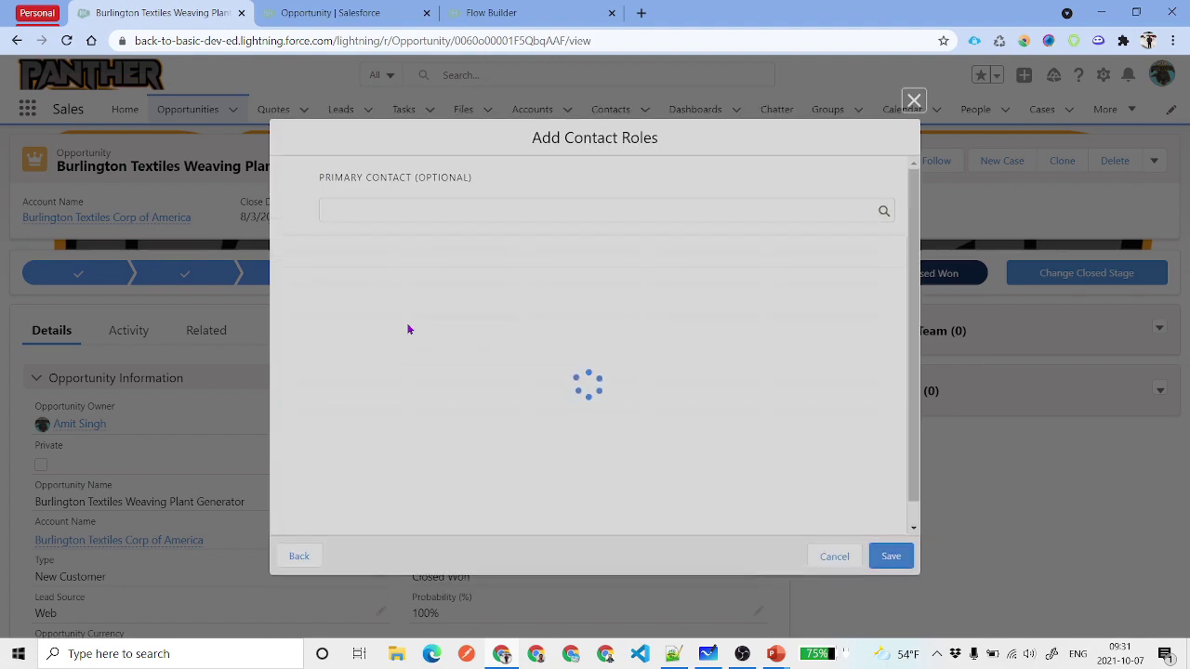
# Review the available roles for the chosen contact, keep --None--, and highlight the opportunity's record ID in the page address.
pyautogui.click(711, 274)
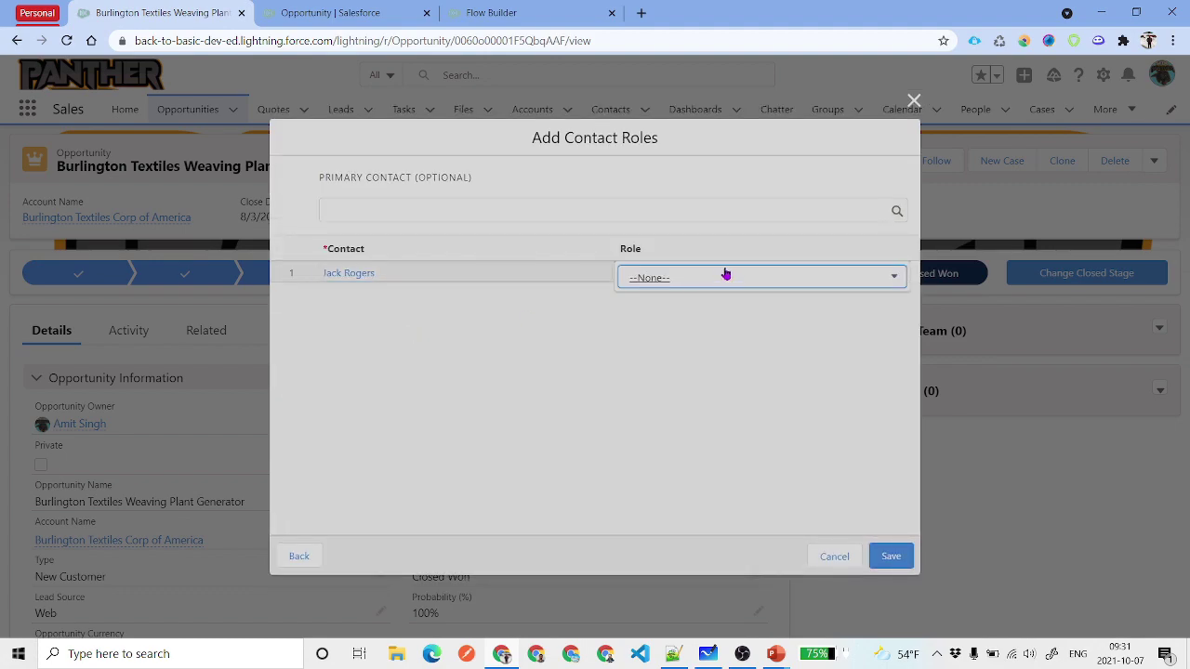
pyautogui.click(732, 277)
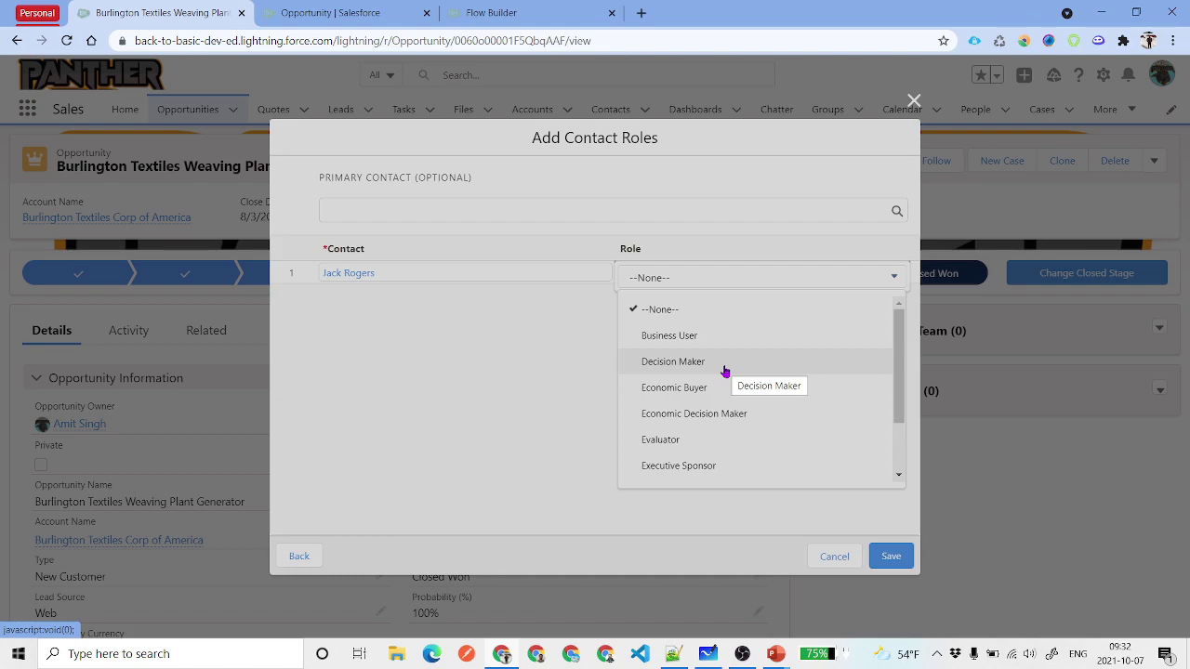
pyautogui.click(634, 313)
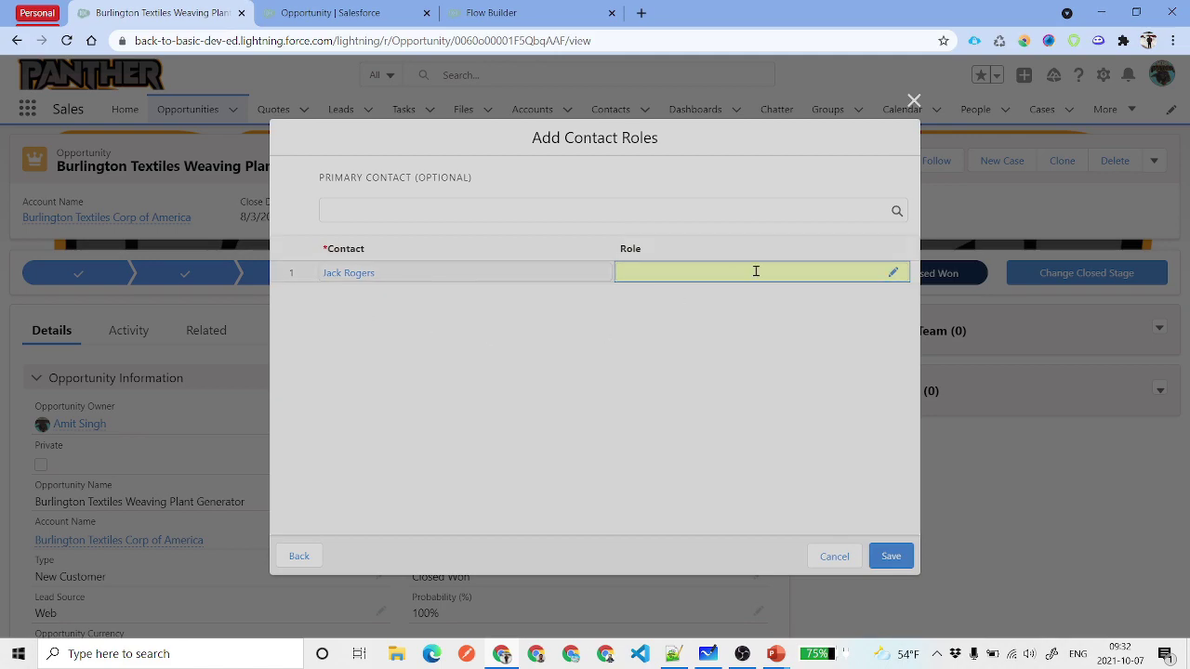
pyautogui.doubleClick(478, 42)
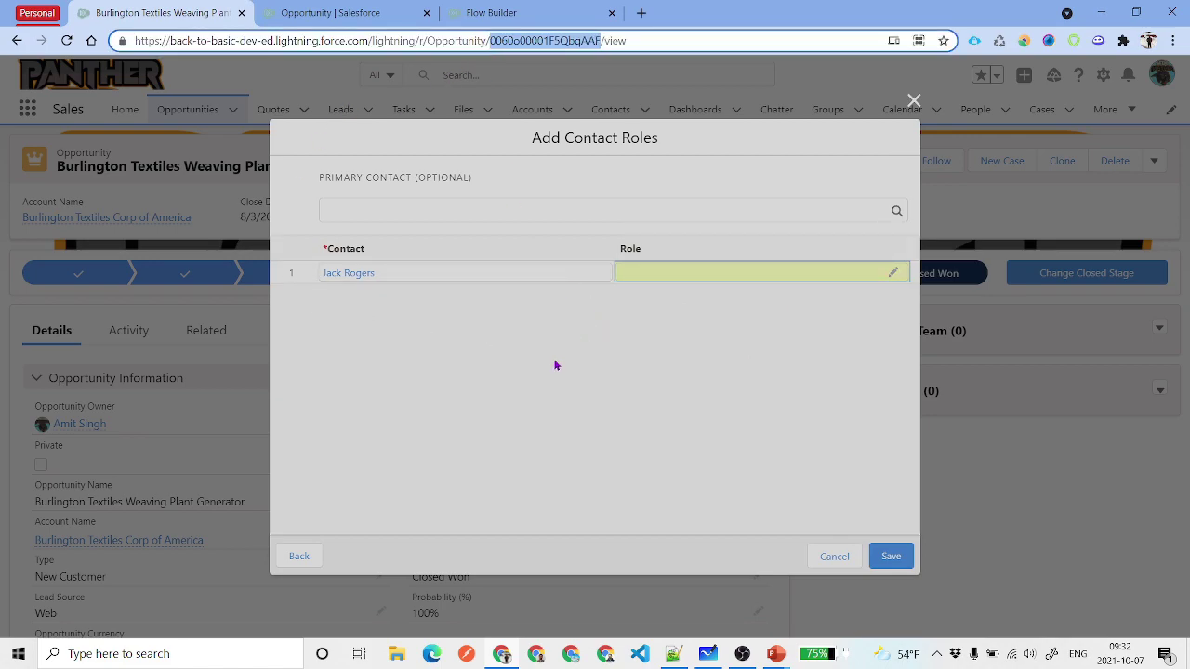
# Return to Flow Builder and add a third assignment row for the Role field of varOpportunityContactRole.
pyautogui.click(474, 12)
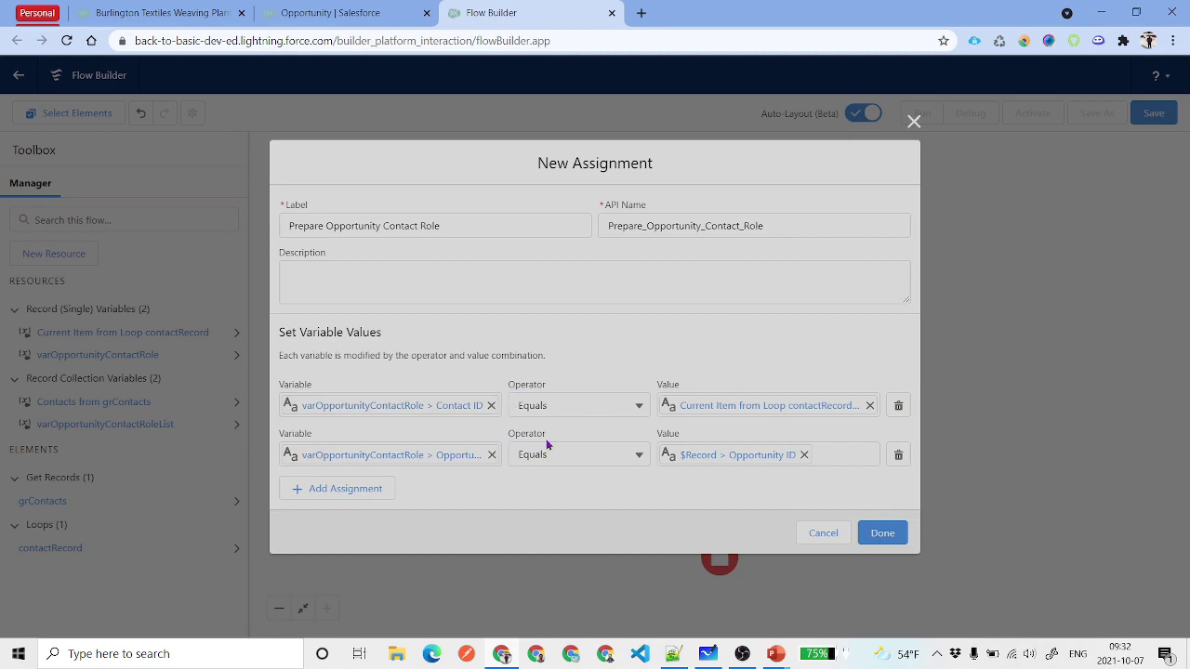
pyautogui.click(332, 493)
pyautogui.click(375, 477)
pyautogui.write('va')
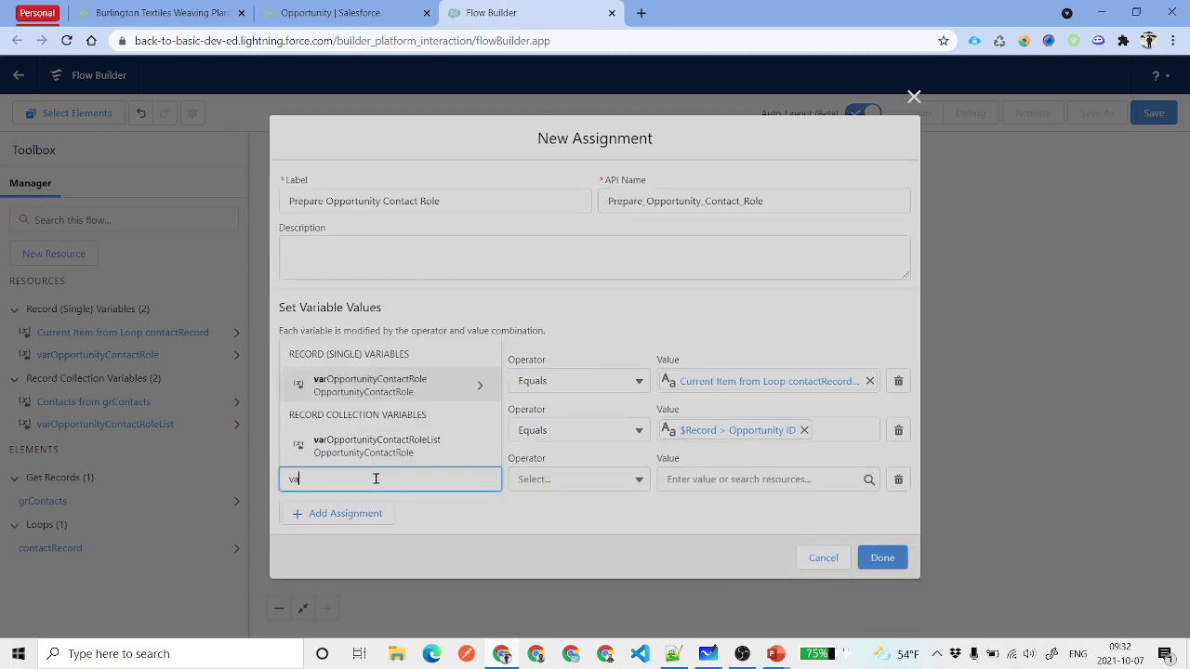
pyautogui.click(443, 388)
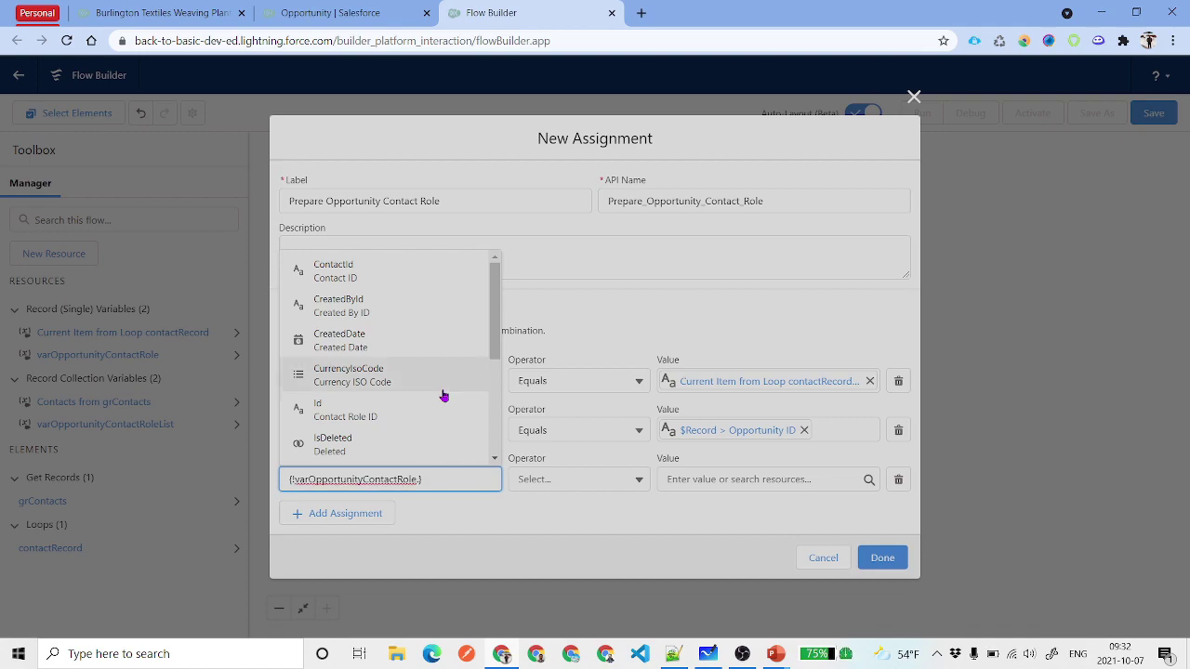
pyautogui.click(444, 396)
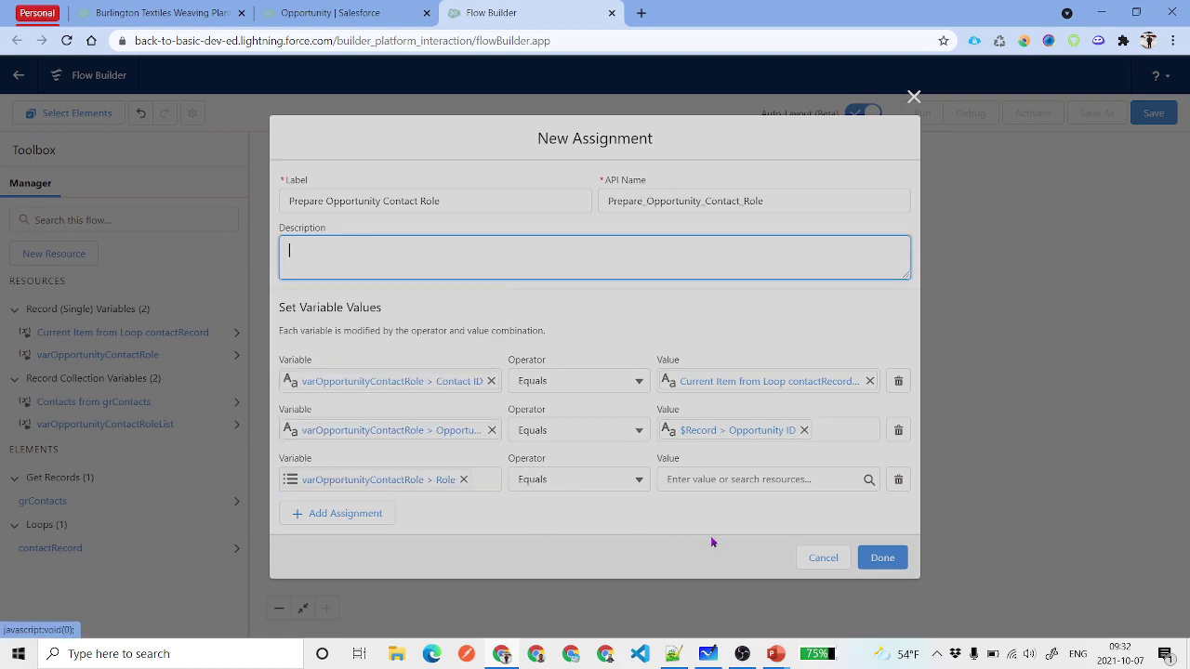
# Set the Role assignment's value to Decision Maker and finish the Prepare Opportunity Contact Role element.
pyautogui.click(717, 479)
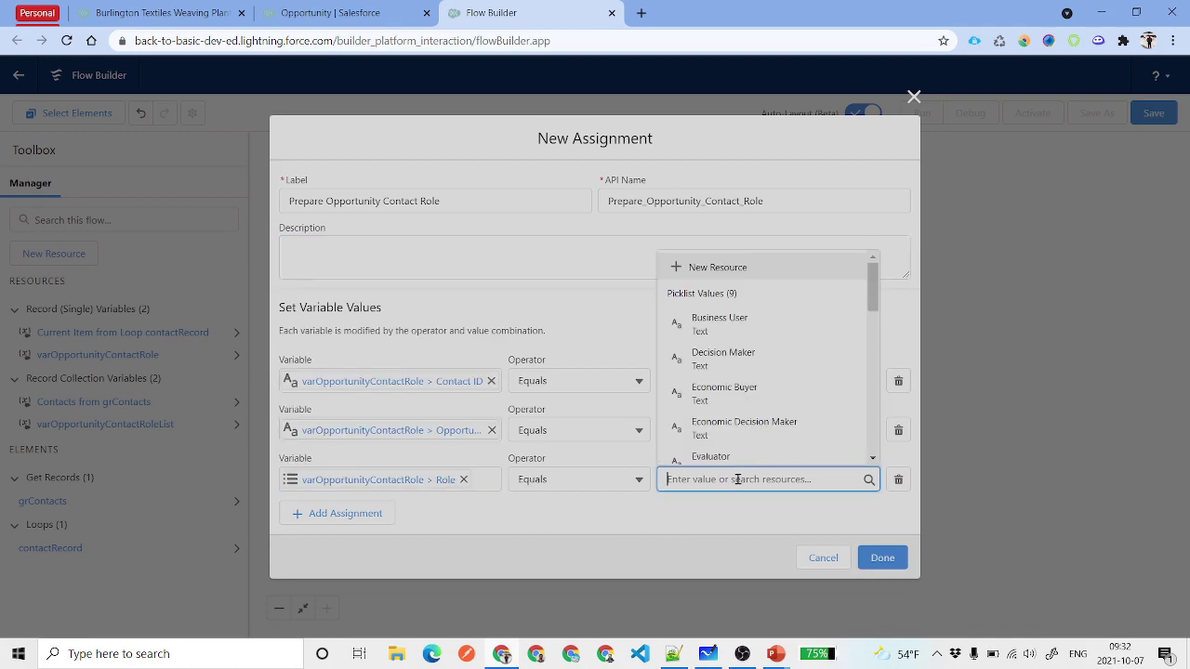
pyautogui.click(758, 363)
pyautogui.click(727, 527)
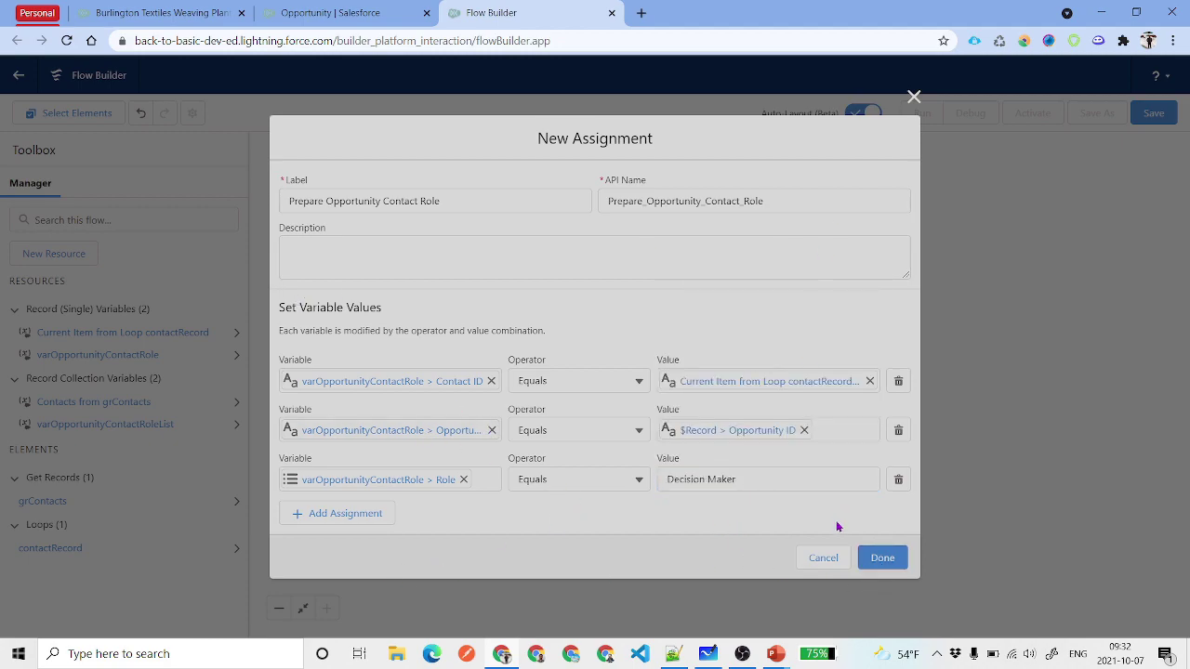
pyautogui.click(877, 561)
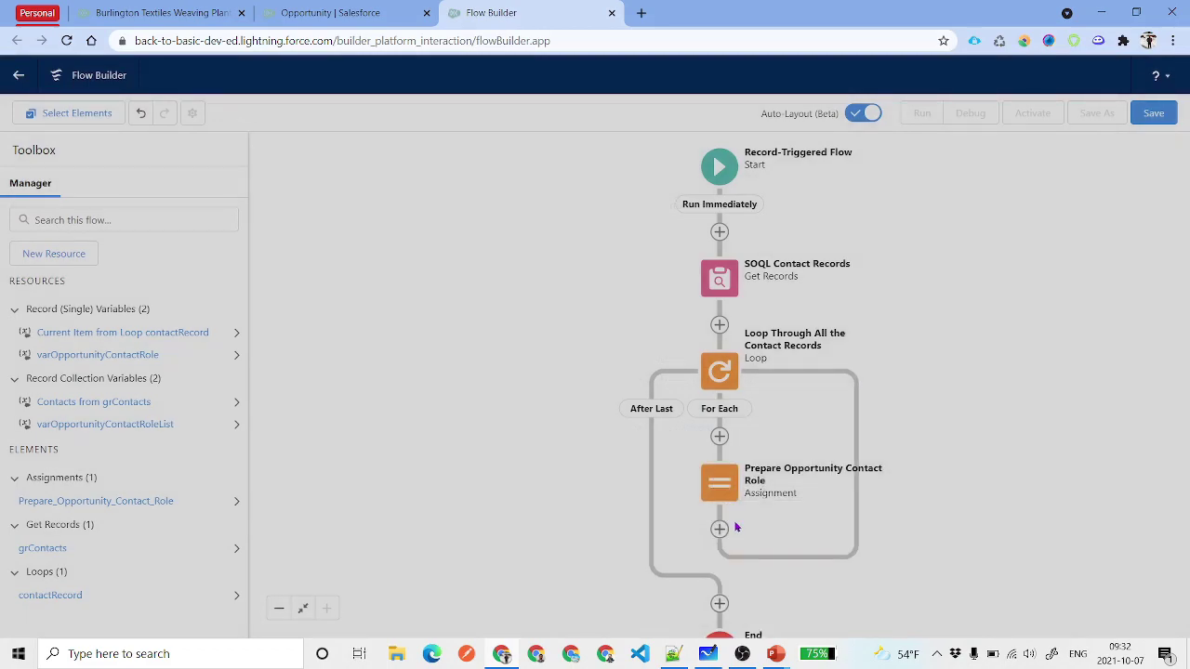
# Inside the loop, after Prepare Opportunity Contact Role, add an assignment labelled Add Contact Roles to the List with varOpportunityContactRoleList as its variable.
pyautogui.click(720, 530)
pyautogui.click(785, 562)
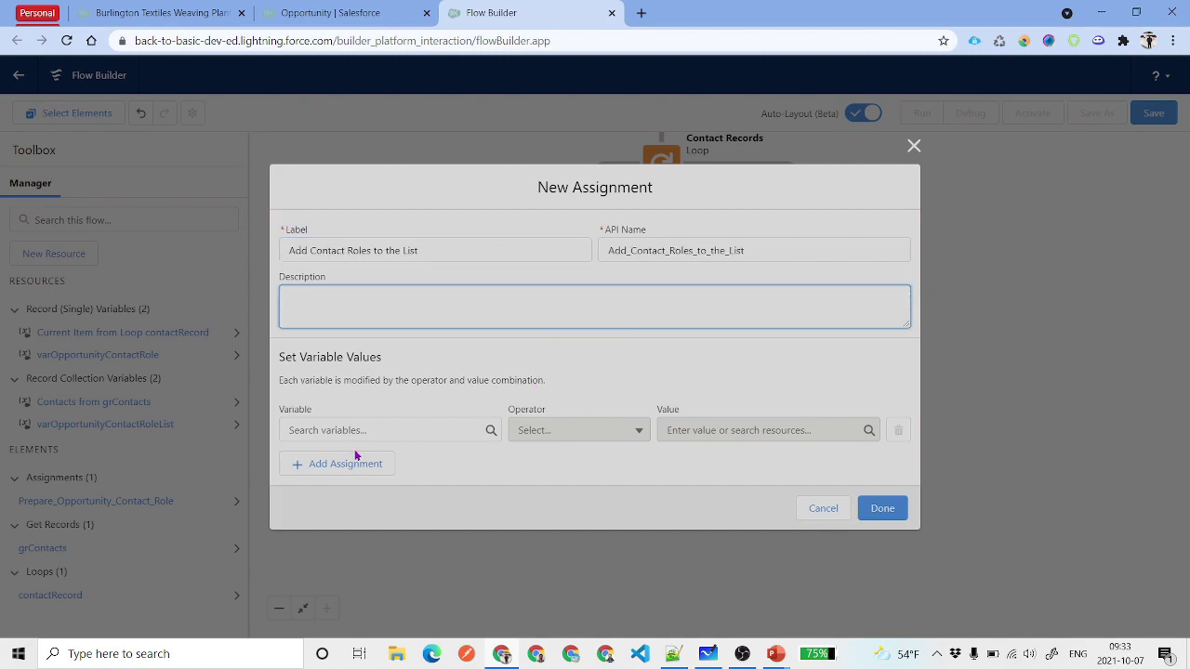
pyautogui.click(351, 432)
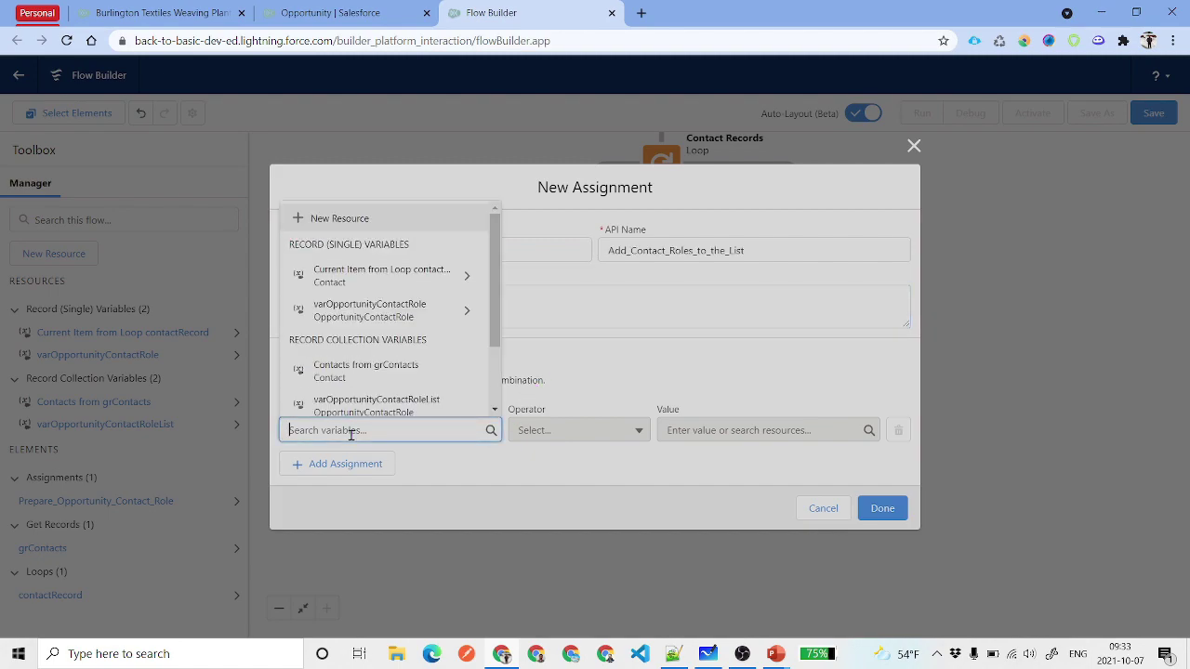
pyautogui.scroll(-1, 427, 391)
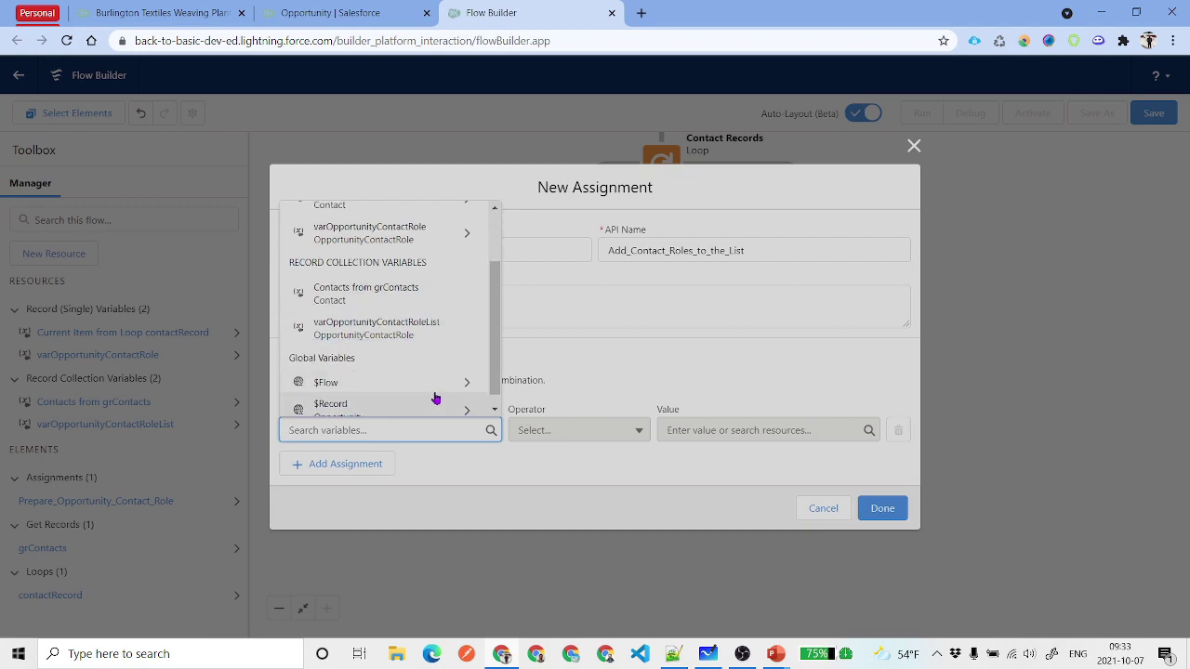
pyautogui.click(393, 341)
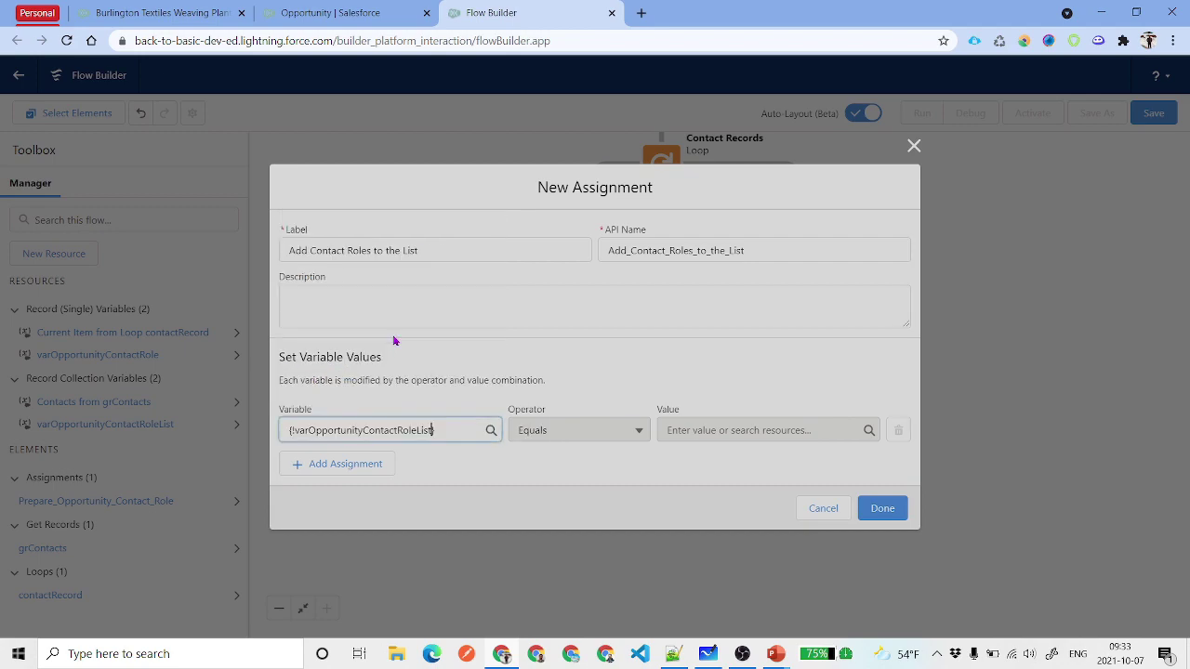
# Use the Add operator with varOpportunityContactRole as the value and finish the list assignment.
pyautogui.click(563, 431)
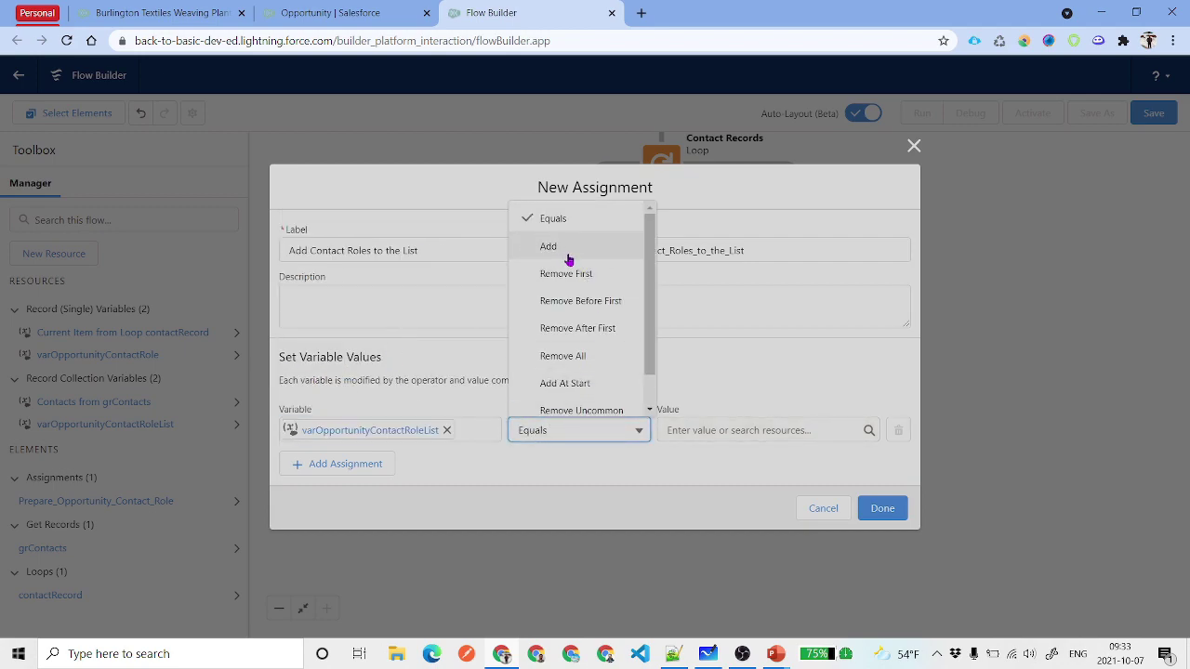
pyautogui.click(568, 248)
pyautogui.click(729, 430)
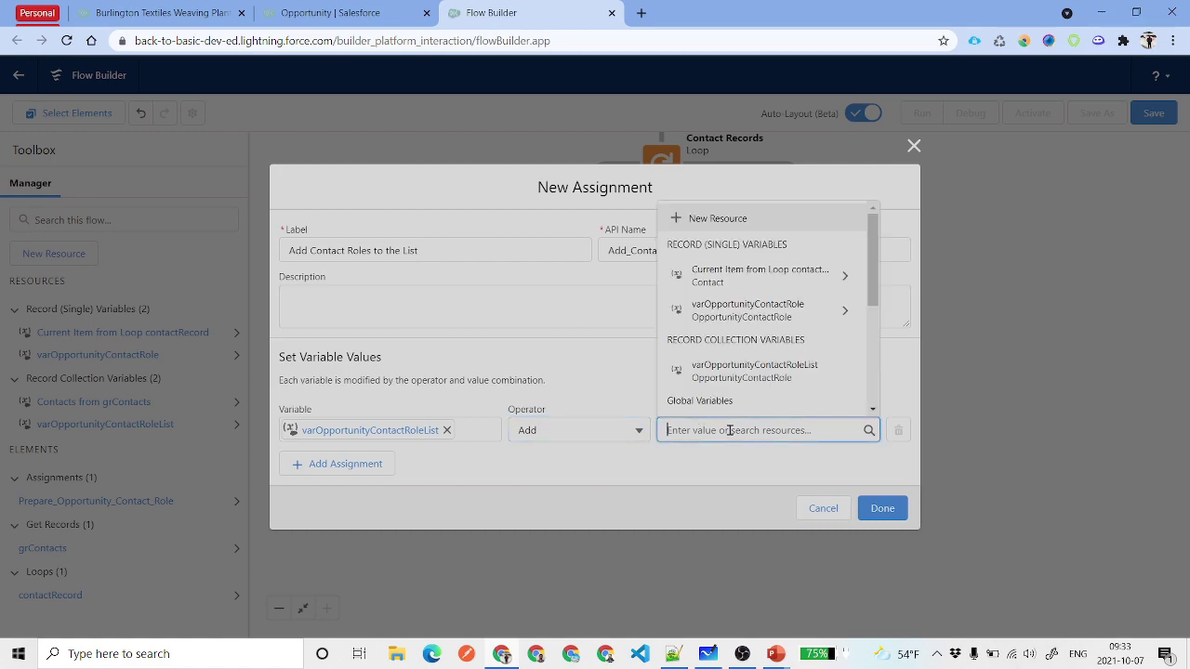
pyautogui.write('va')
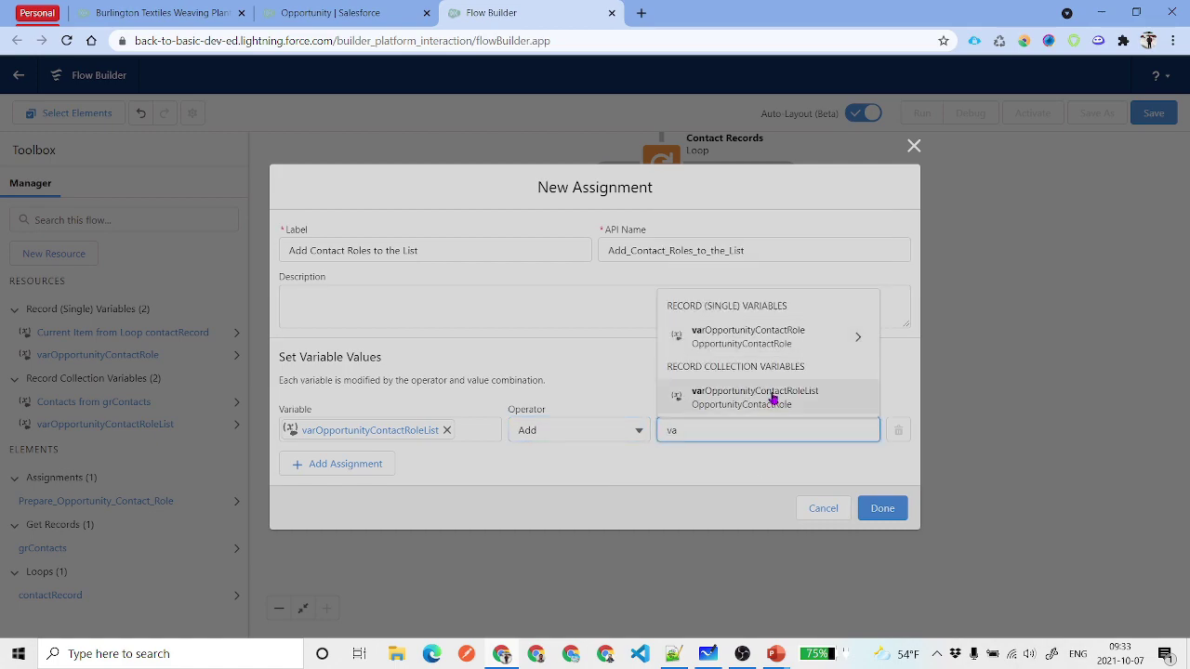
pyautogui.click(768, 347)
pyautogui.press('BackSpace')
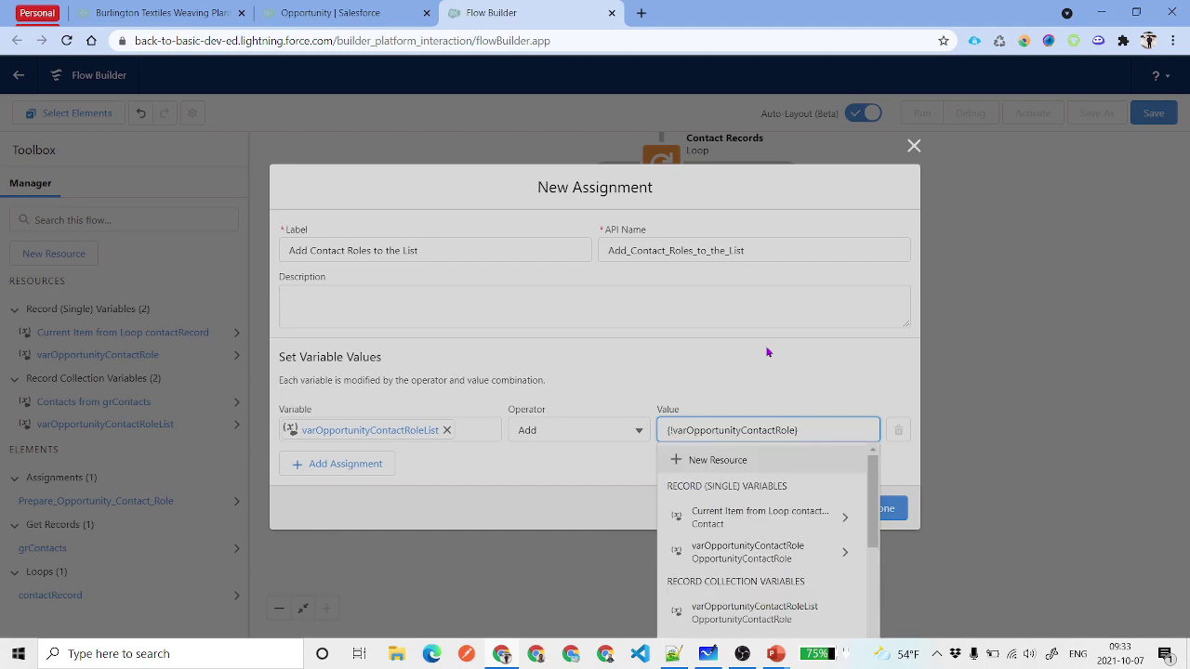
pyautogui.click(768, 353)
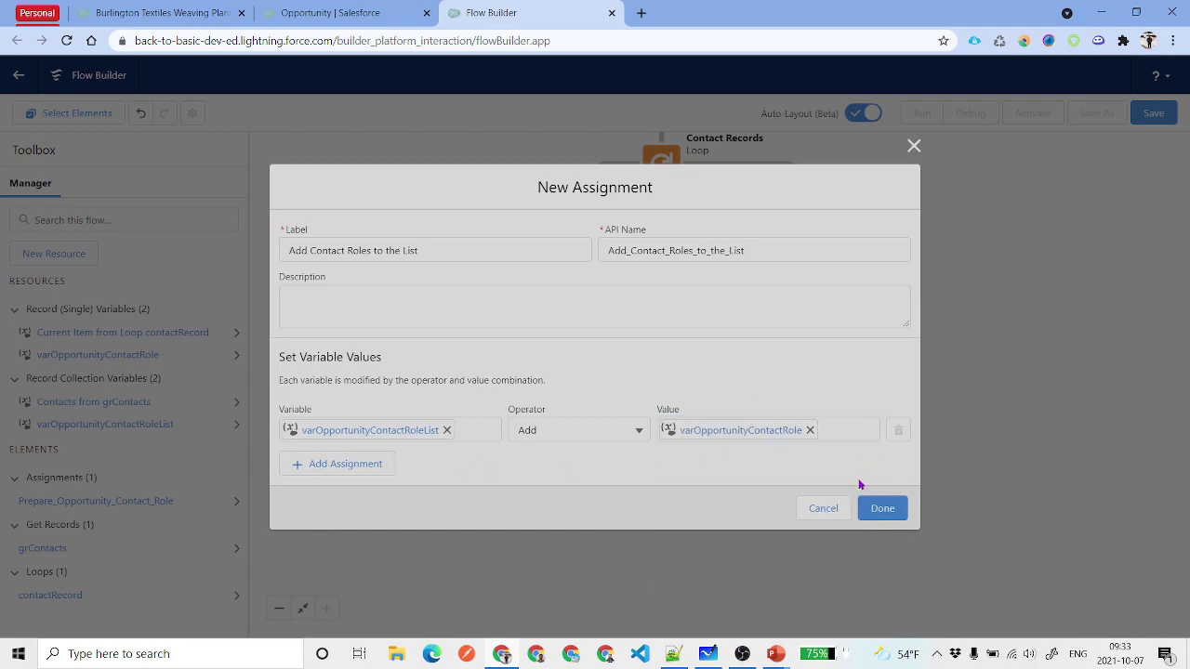
pyautogui.click(879, 511)
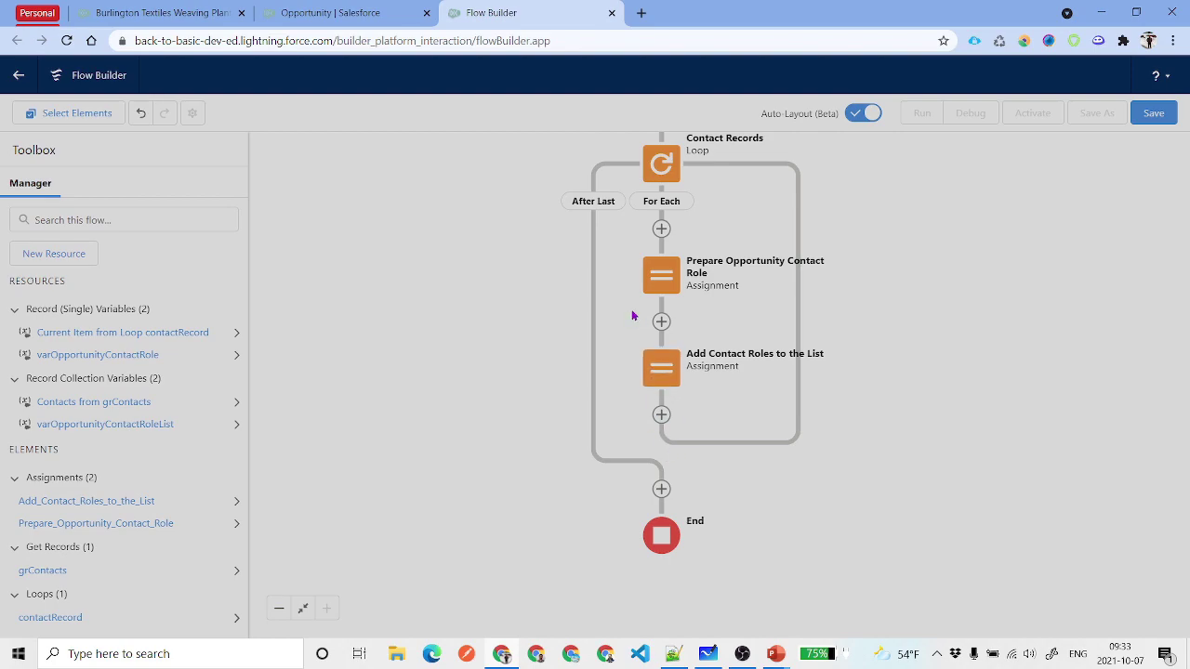
# Add a Create Records element after the loop's last item that creates multiple records from varOpportunityContactRoleList.
pyautogui.click(661, 489)
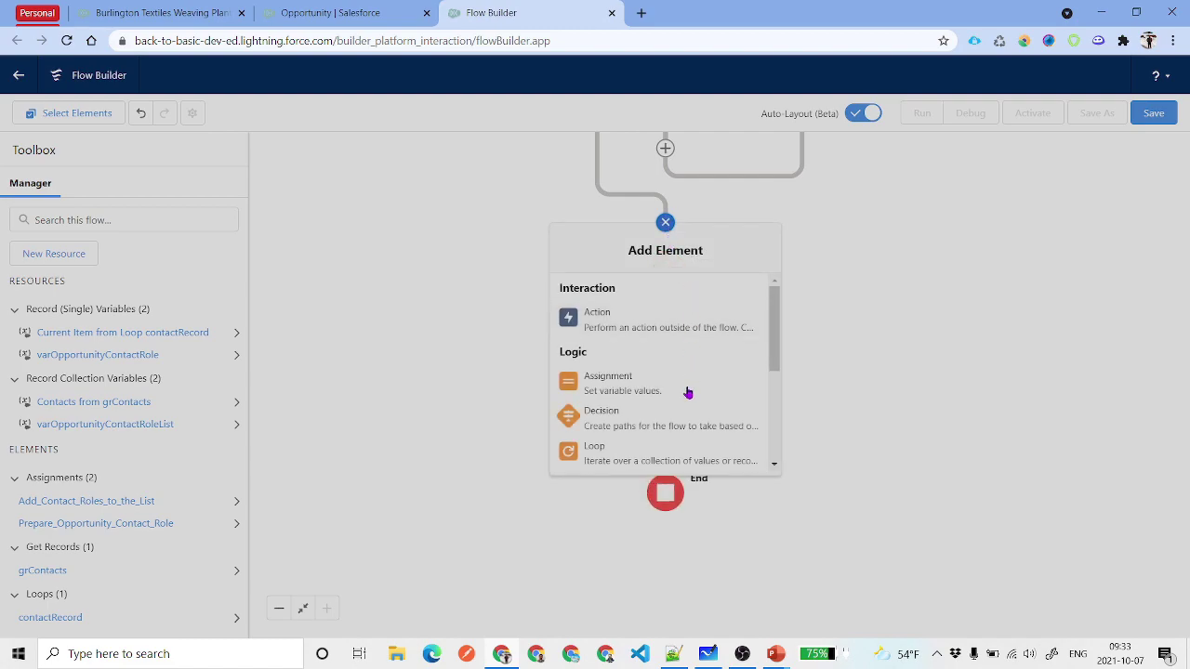
pyautogui.scroll(-5, 683, 400)
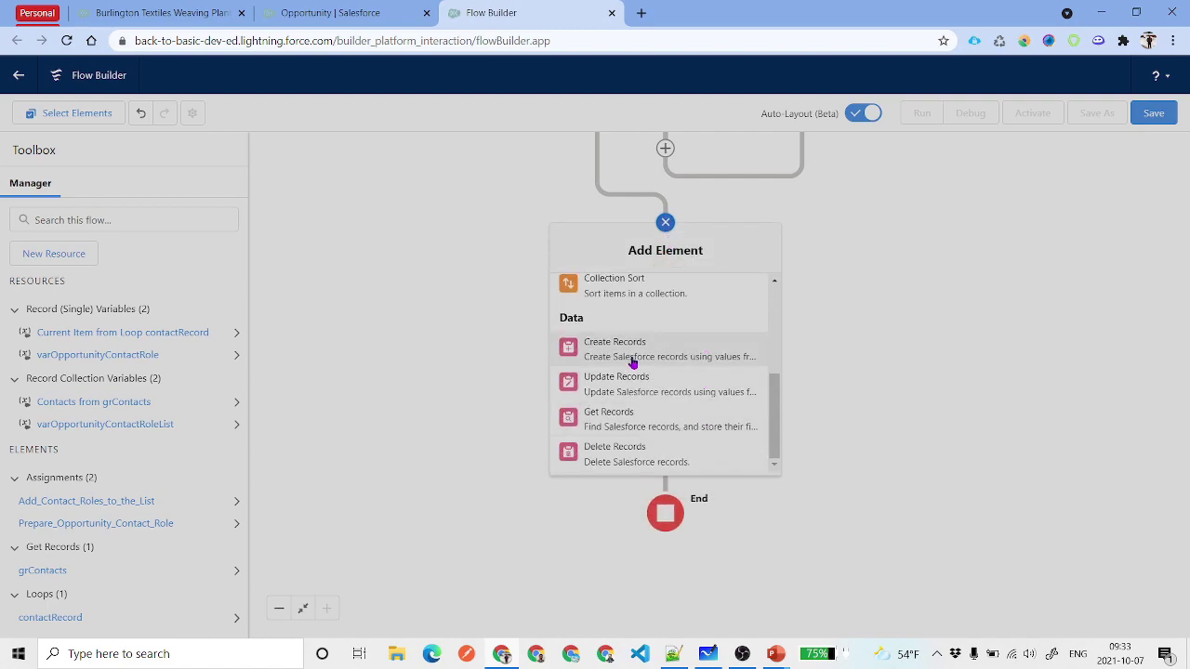
pyautogui.click(632, 363)
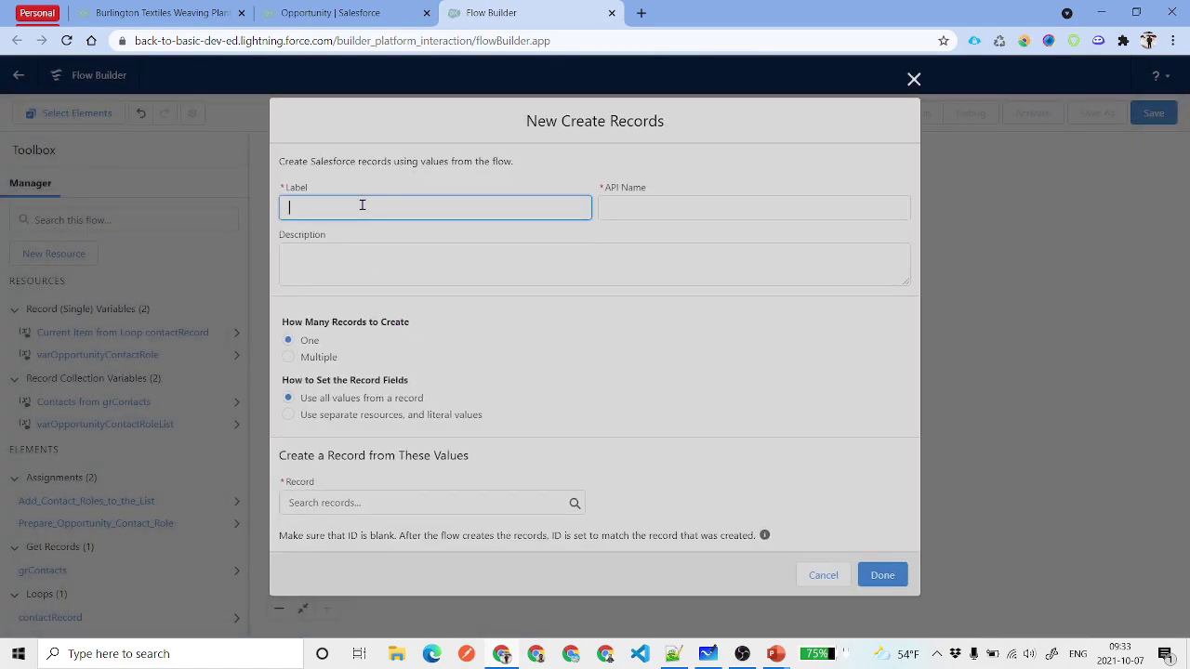
pyautogui.click(290, 358)
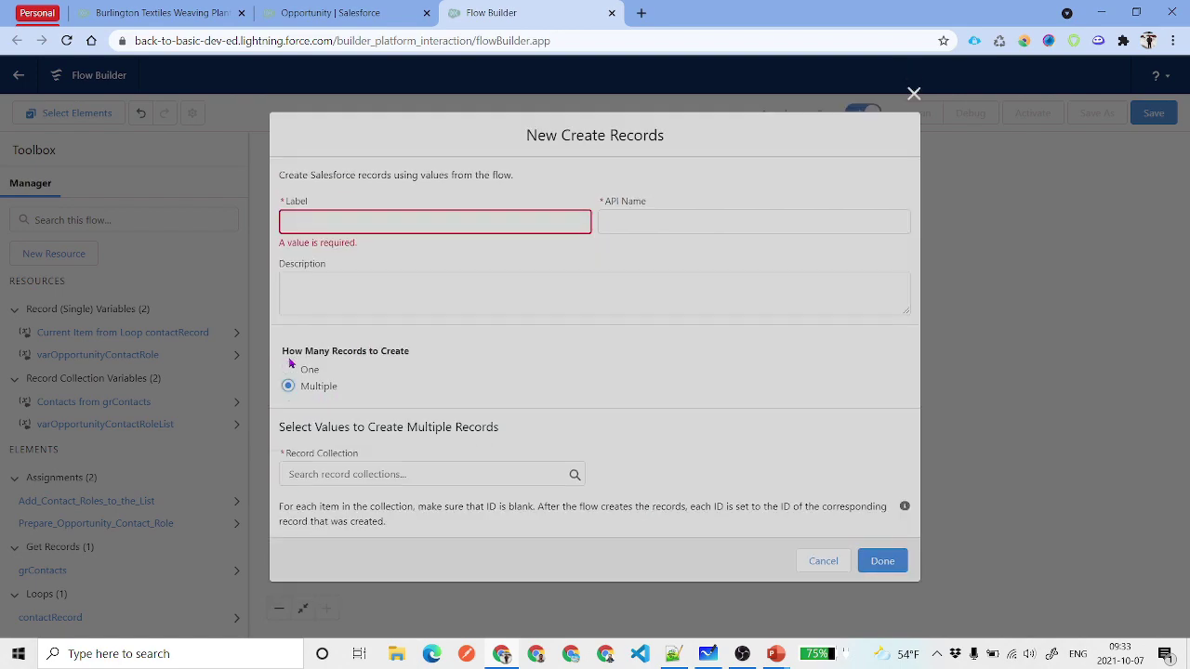
pyautogui.click(352, 476)
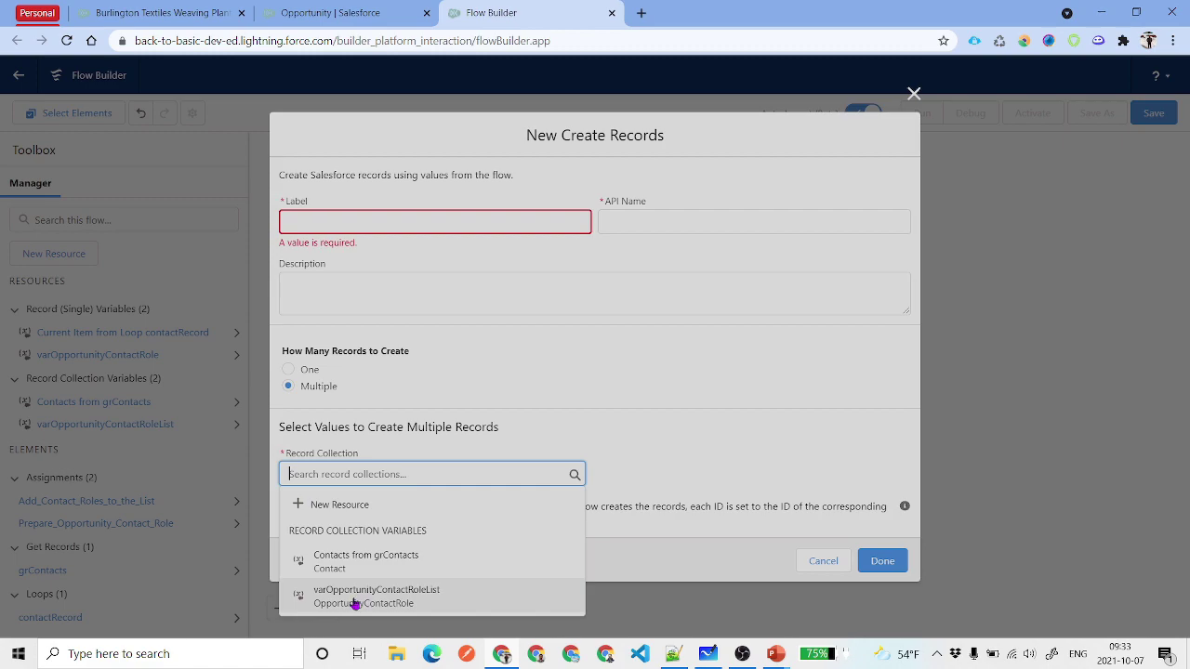
pyautogui.click(403, 605)
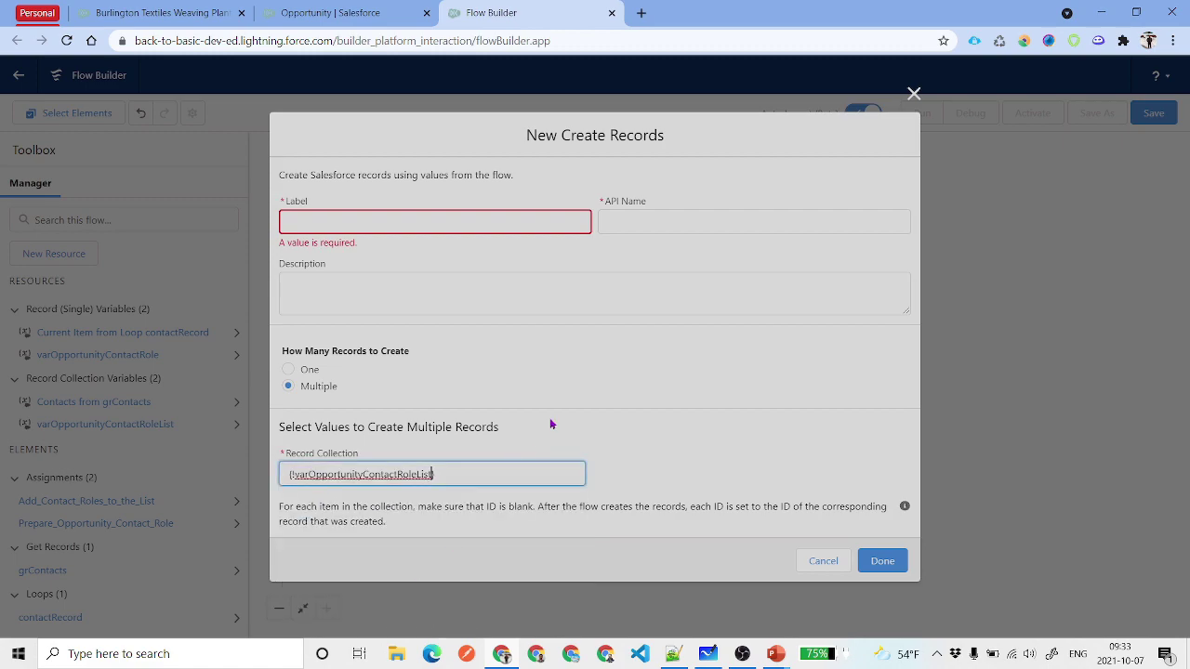
# Label the Create Records element Create Opportunity Contact Role Records and finish it.
pyautogui.click(380, 220)
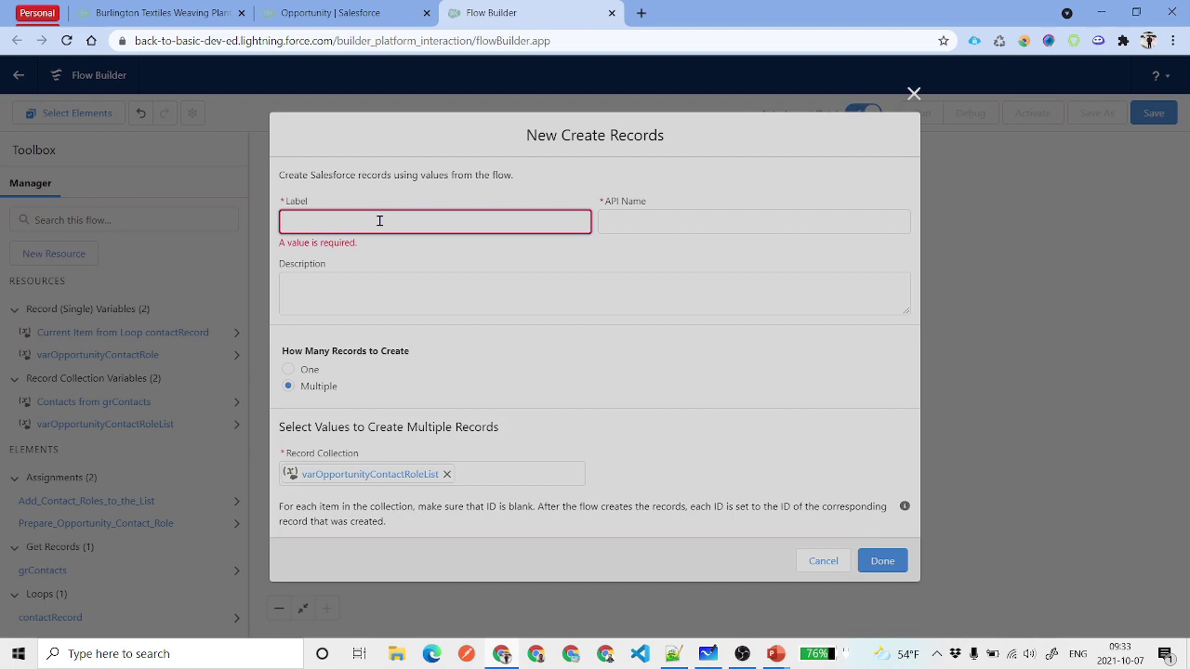
pyautogui.write('Create Opportunity Contact Role Records')
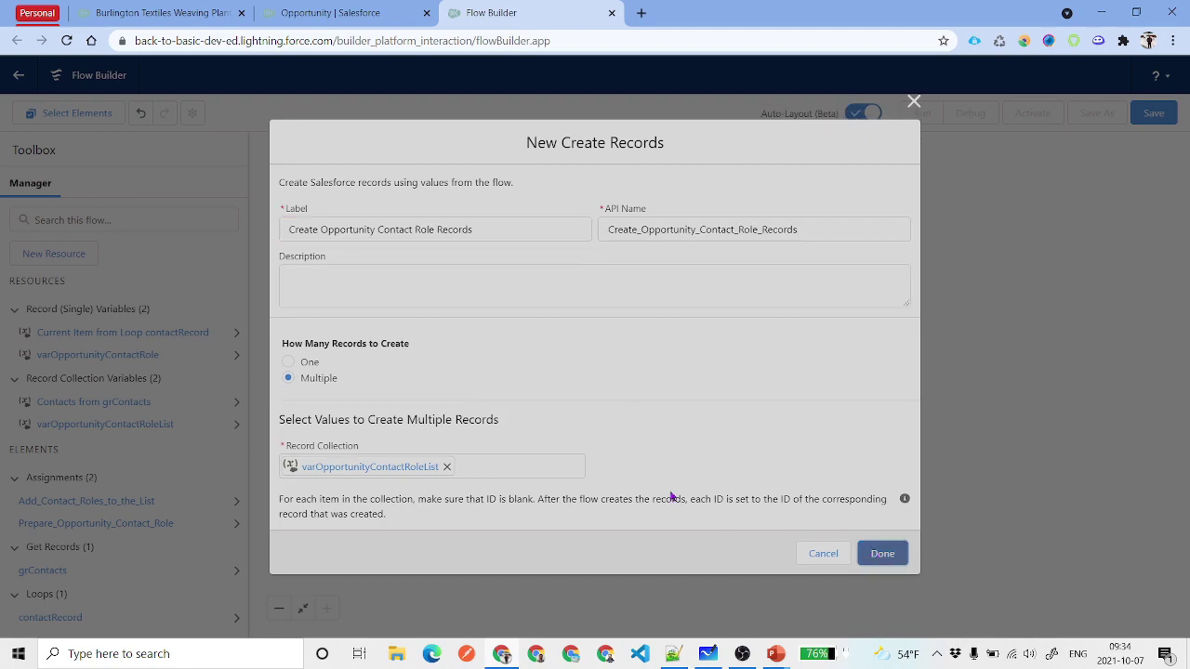
pyautogui.click(882, 560)
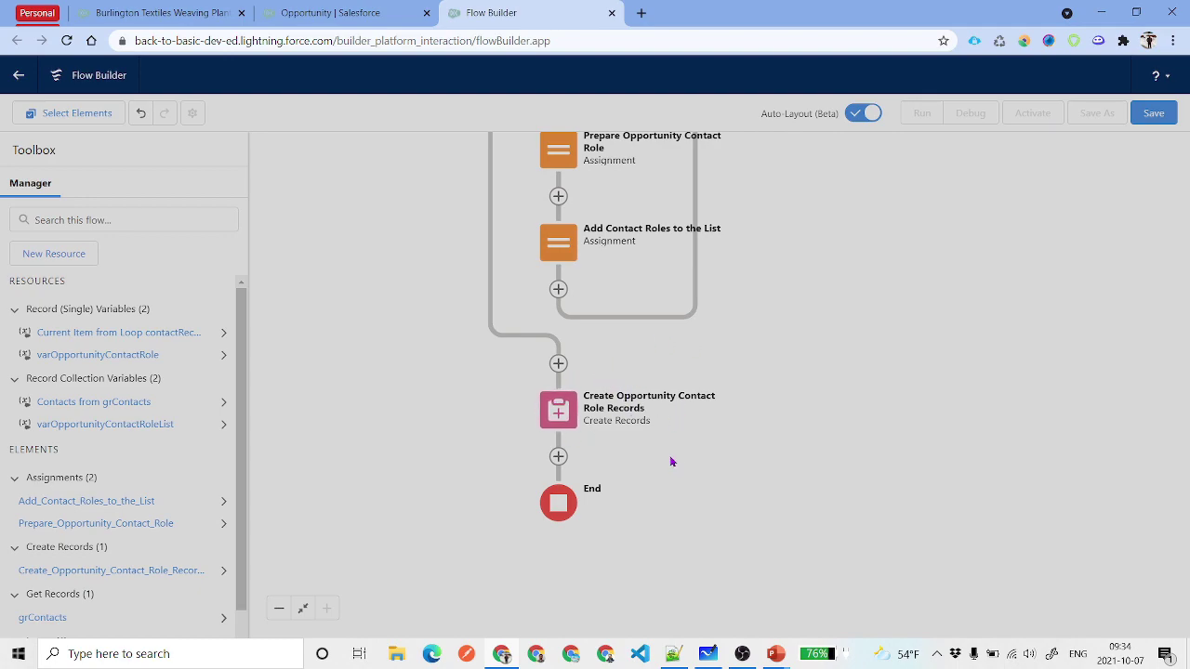
# Add a fault path to the Create Records element and start a Post to Chatter action on it.
pyautogui.click(559, 412)
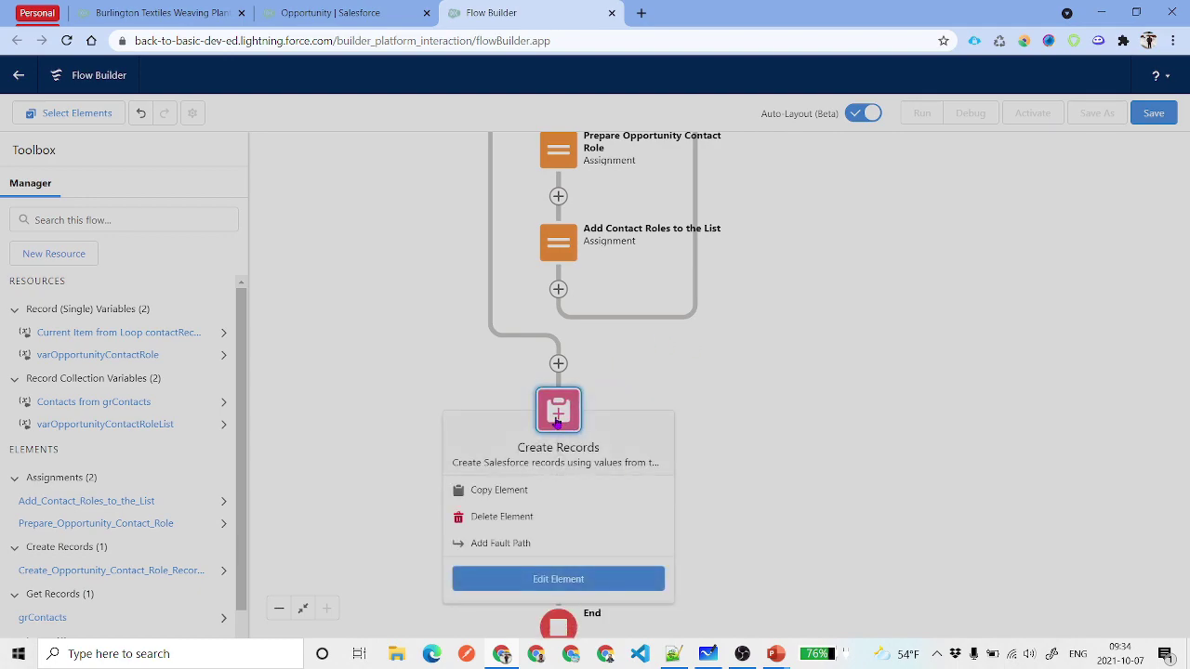
pyautogui.click(507, 543)
pyautogui.click(809, 457)
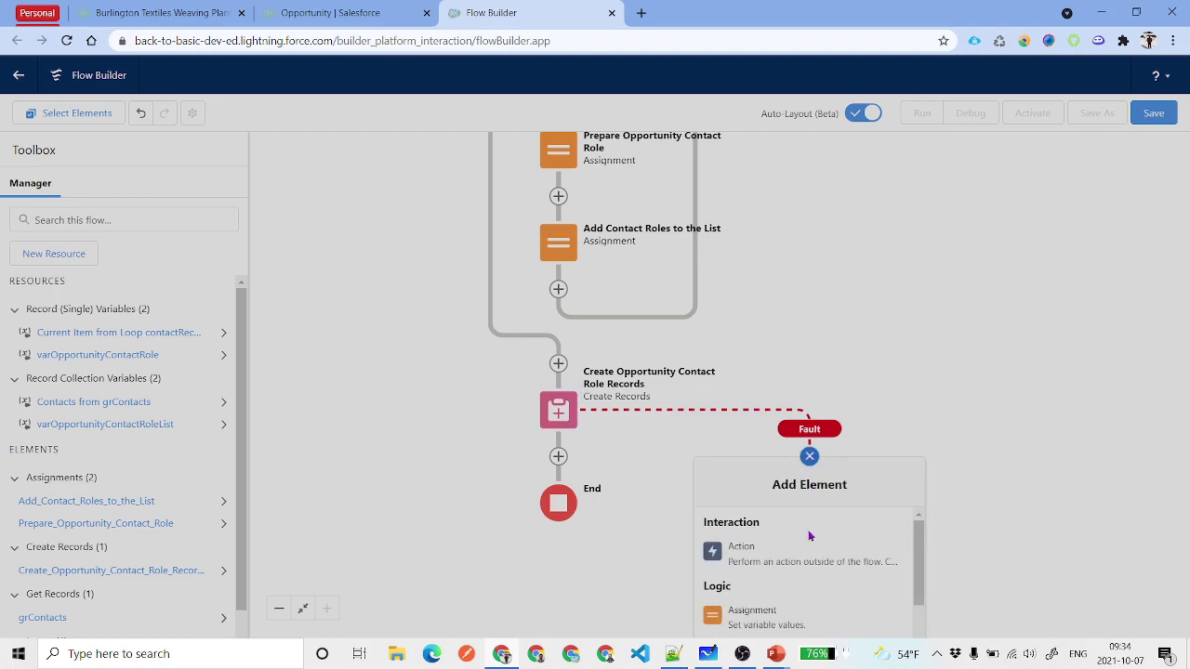
pyautogui.click(804, 550)
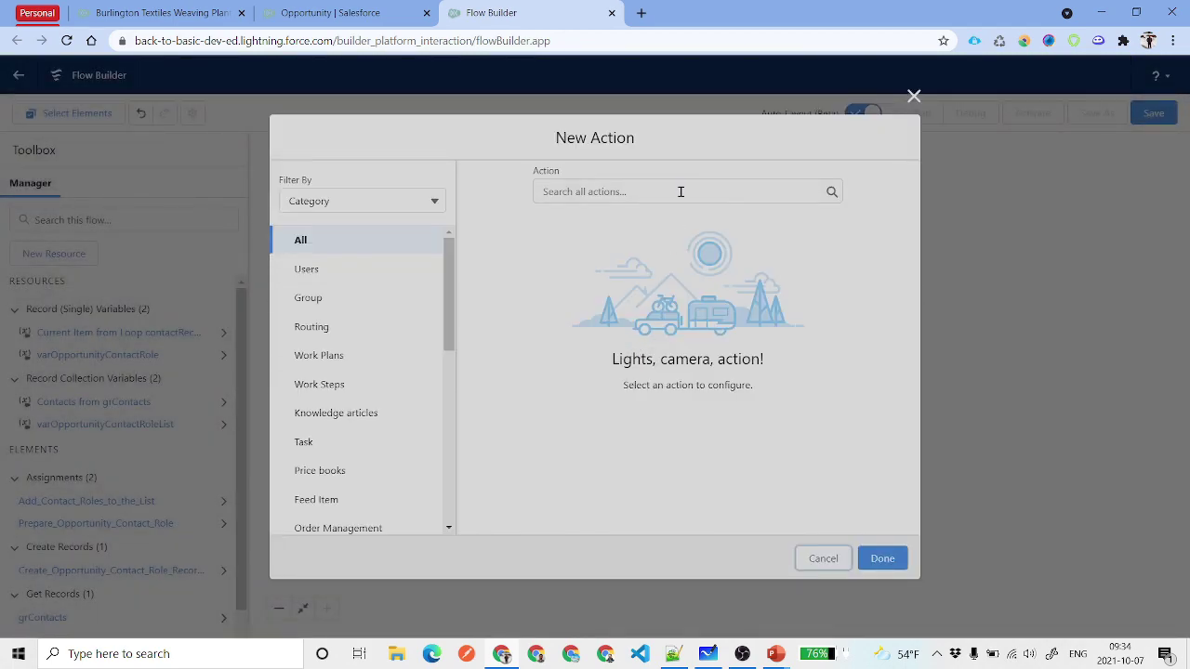
pyautogui.click(668, 194)
pyautogui.write('Post')
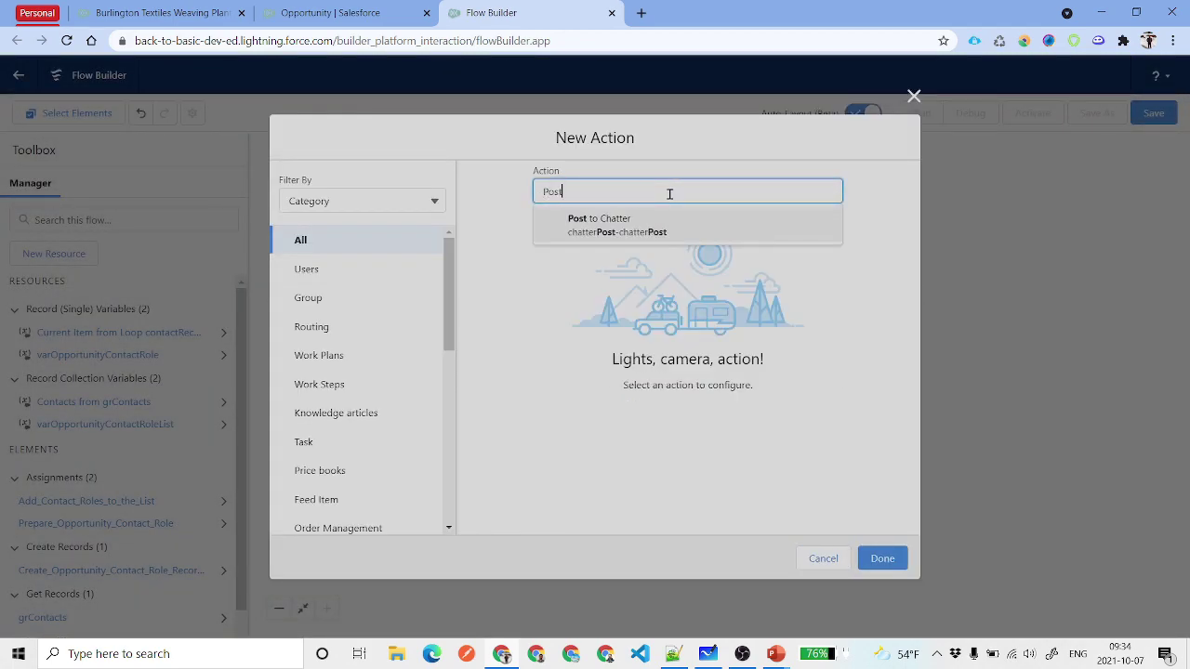
pyautogui.click(673, 219)
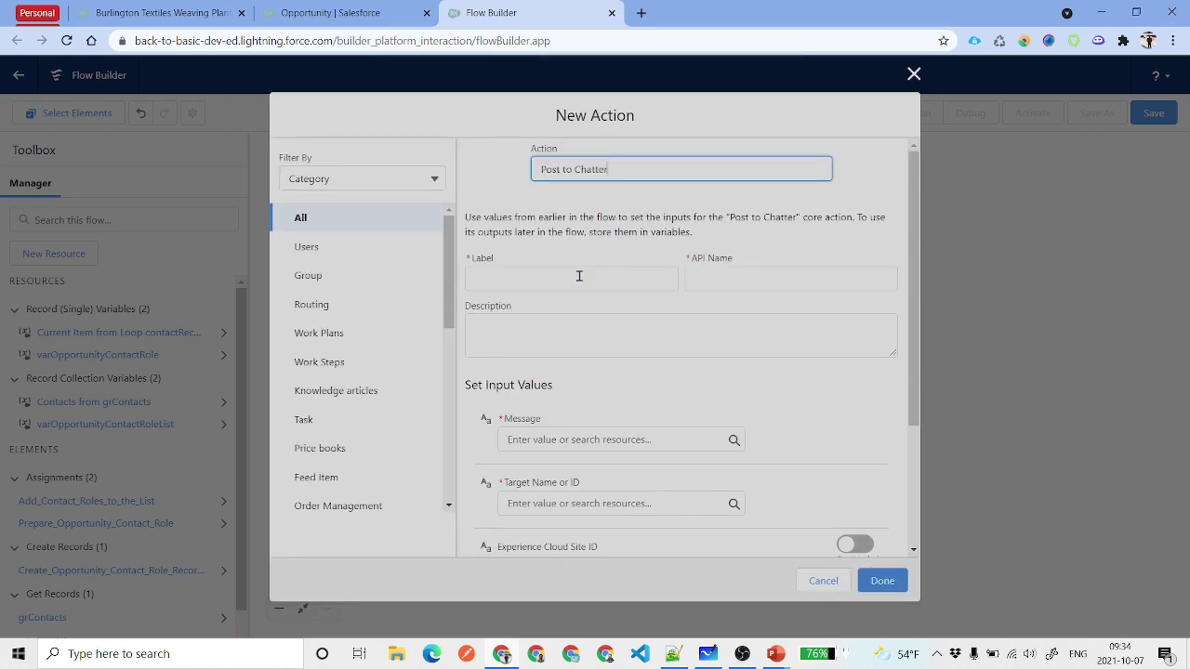
# Label the Chatter action Failed to Create Opportunity Contact Role Record.
pyautogui.click(578, 277)
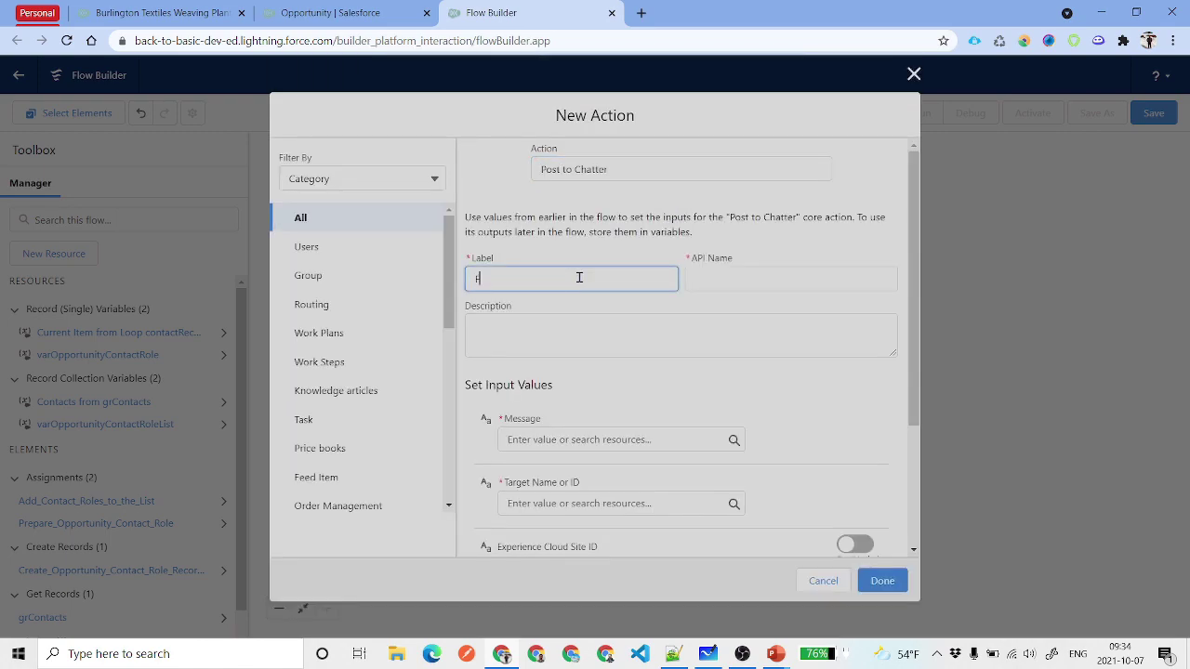
pyautogui.write('Failed to Create Opportunity Contact Role Record')
pyautogui.click(603, 221)
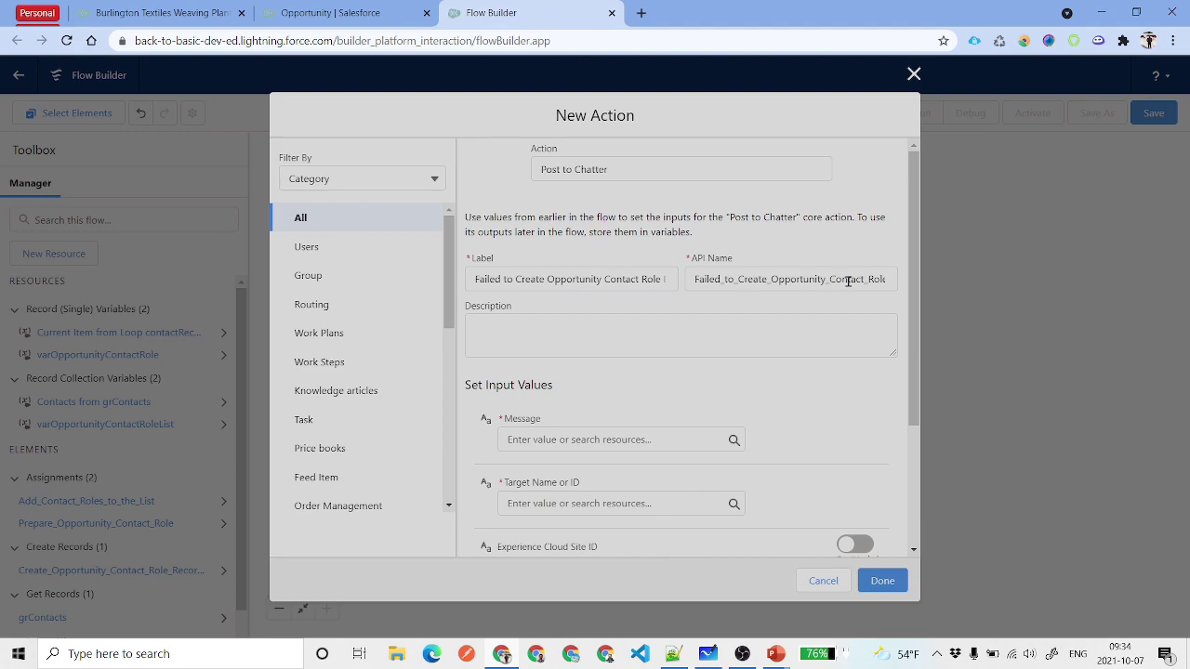
# Set the Chatter action's message to the flow's fault message, {!$Flow.FaultMessage}.
pyautogui.scroll(-2, 587, 306)
pyautogui.write('Flow')
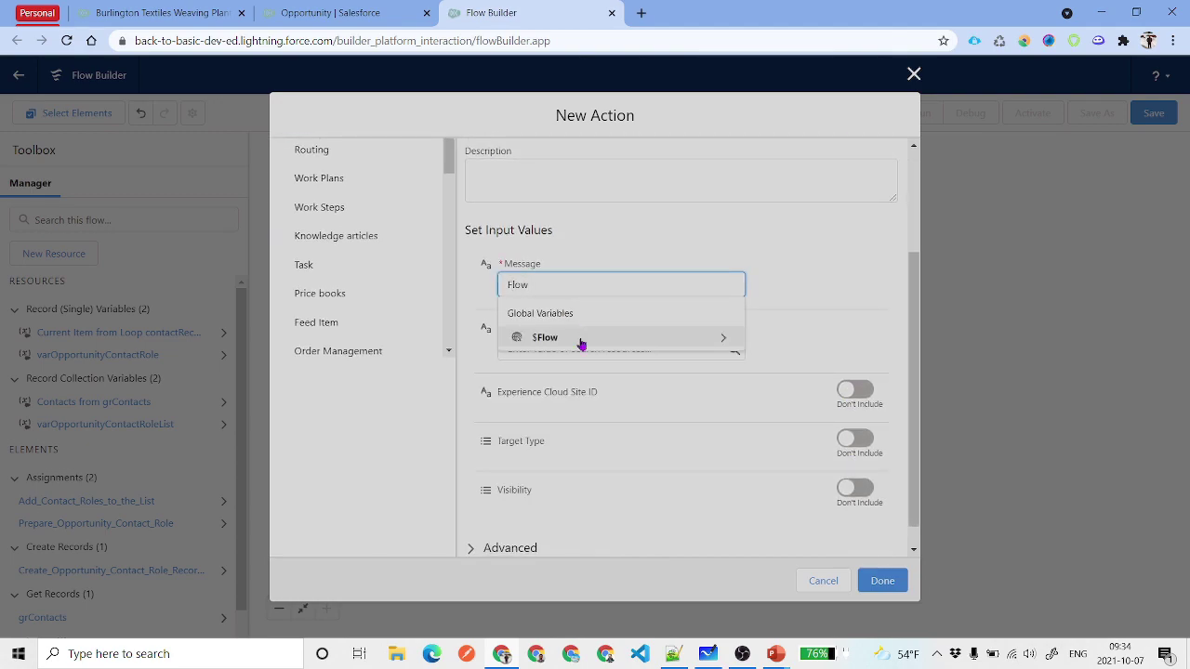
pyautogui.click(580, 340)
pyautogui.write('fa')
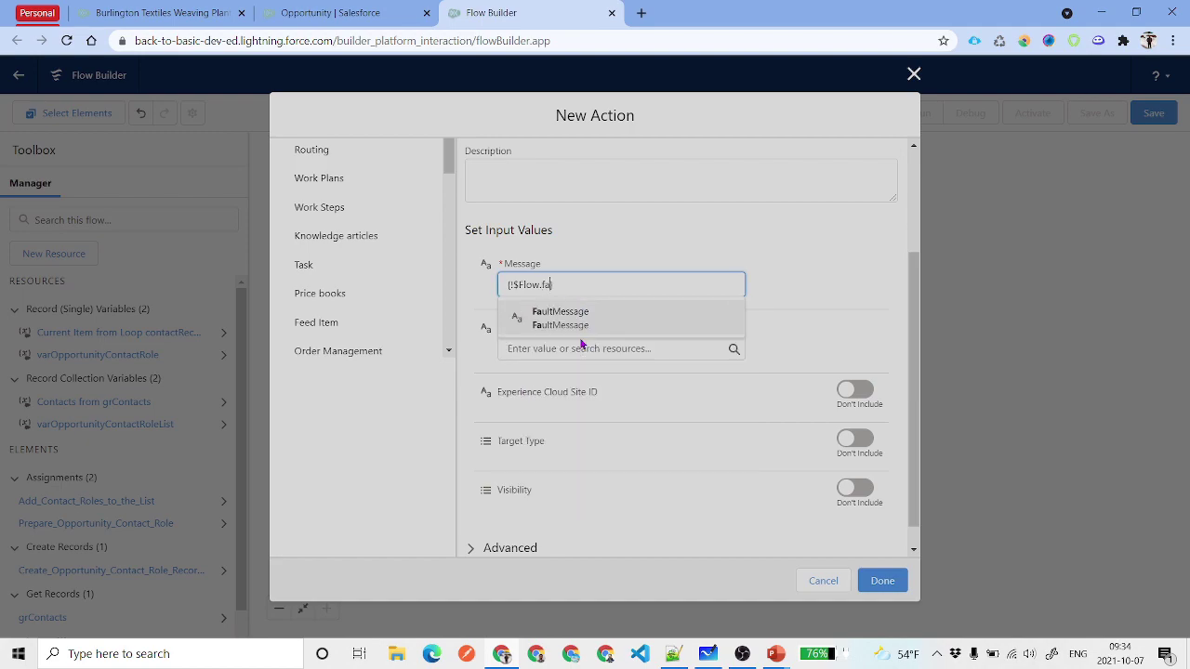
pyautogui.click(592, 318)
# Set the Chatter post's target to the triggering record's ID, {!$Record.Id}, and finish the action.
pyautogui.click(587, 344)
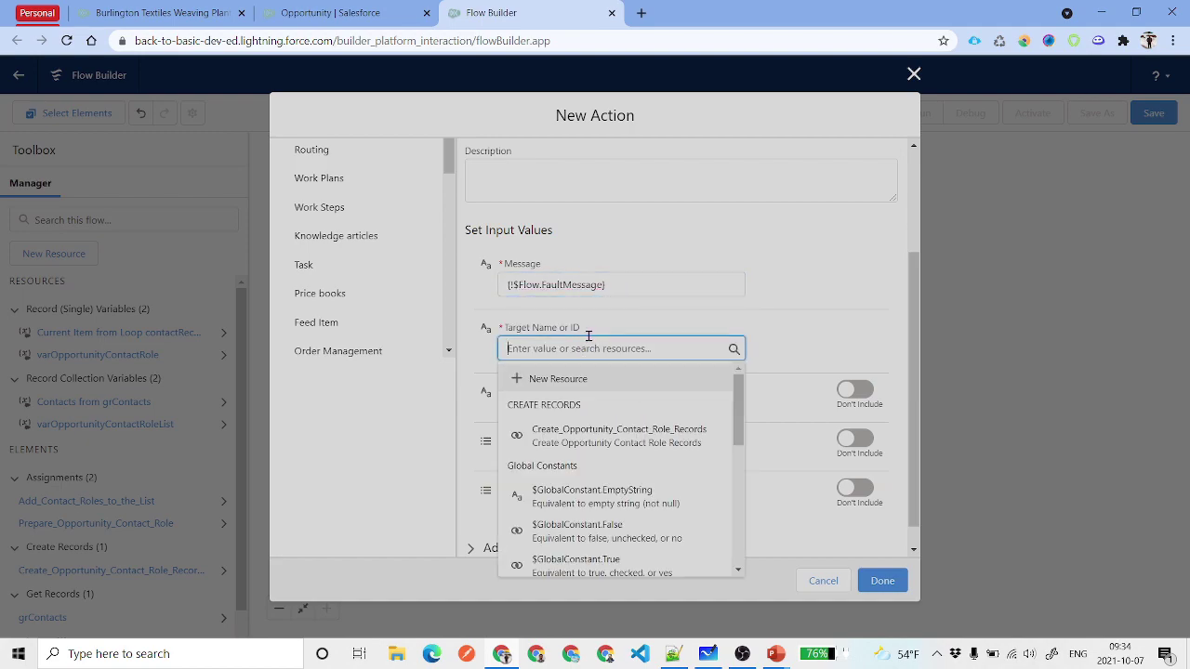
pyautogui.write('Rec')
pyautogui.click(600, 530)
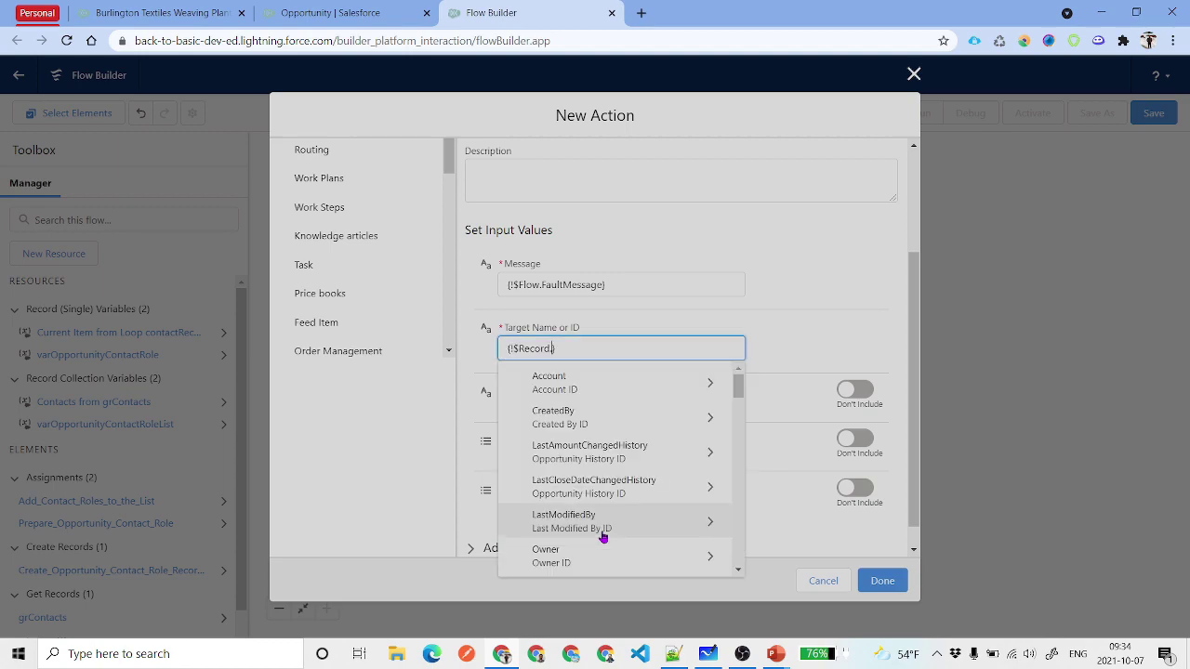
pyautogui.write('Id')
pyautogui.click(790, 366)
pyautogui.click(628, 350)
pyautogui.click(813, 314)
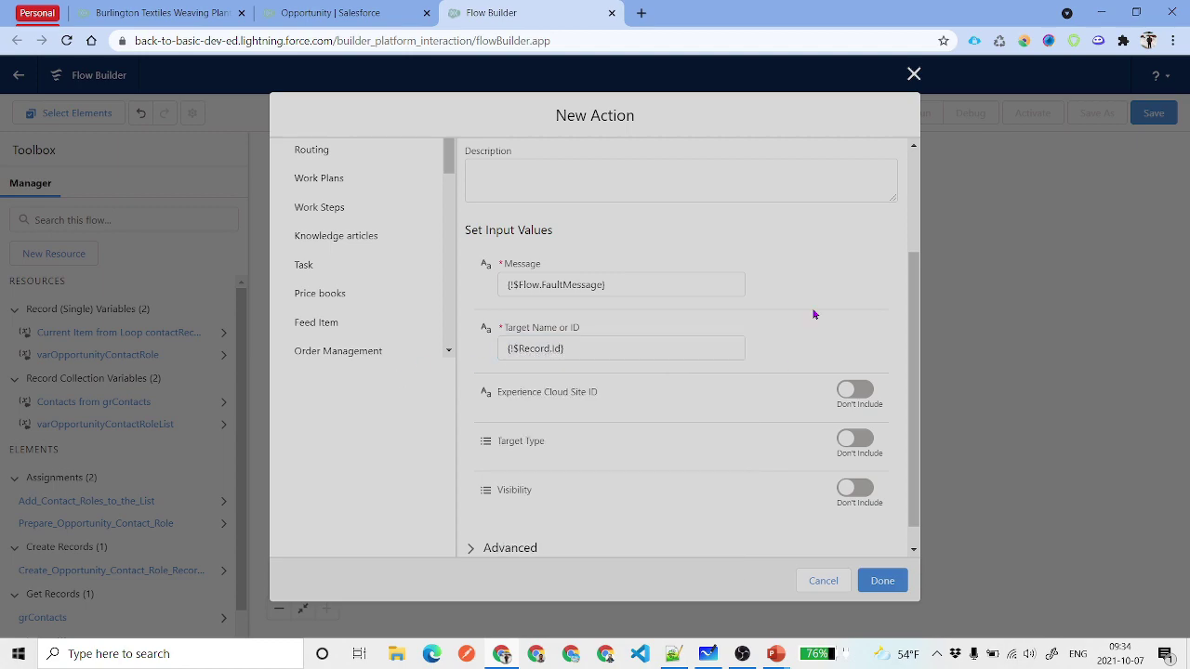
pyautogui.click(882, 581)
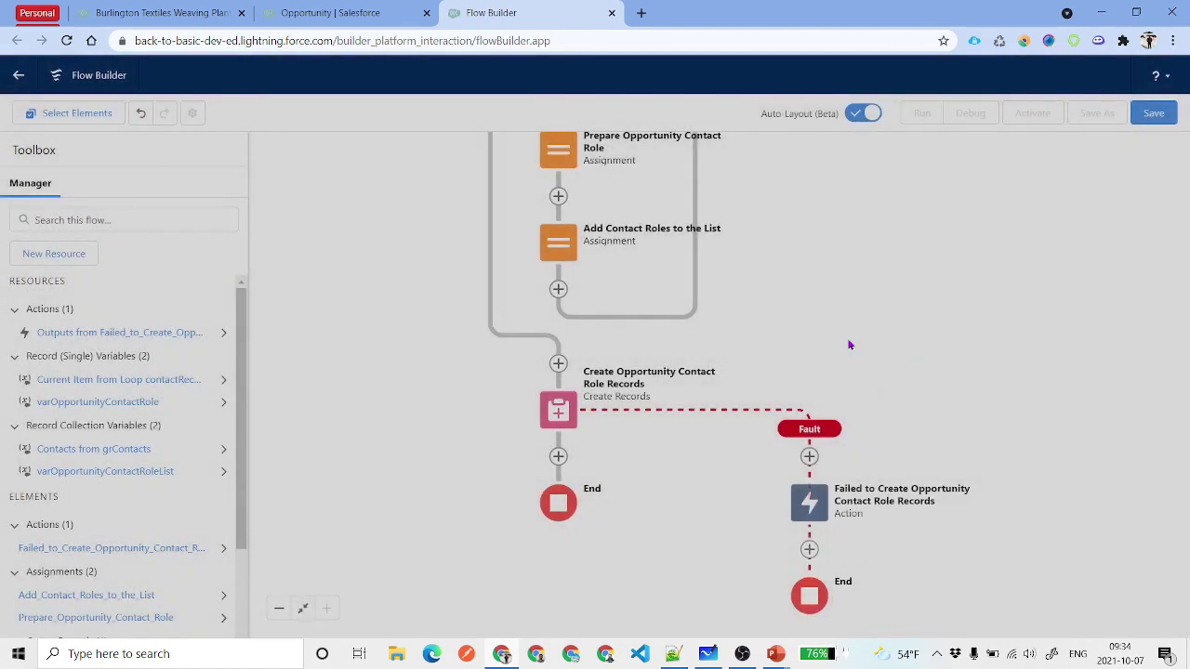
# Review the flow's layout from the Start element through the loop to the Create Records element and its fault path.
pyautogui.scroll(2, 855, 344)
pyautogui.scroll(-2, 860, 347)
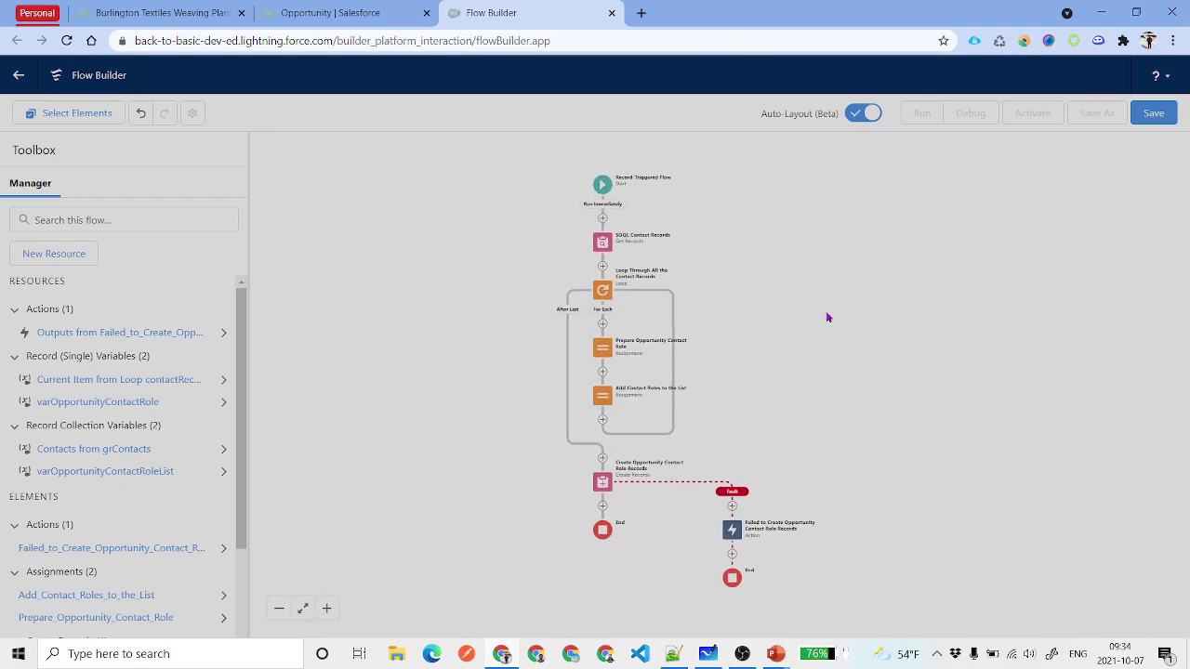
pyautogui.scroll(2, 828, 387)
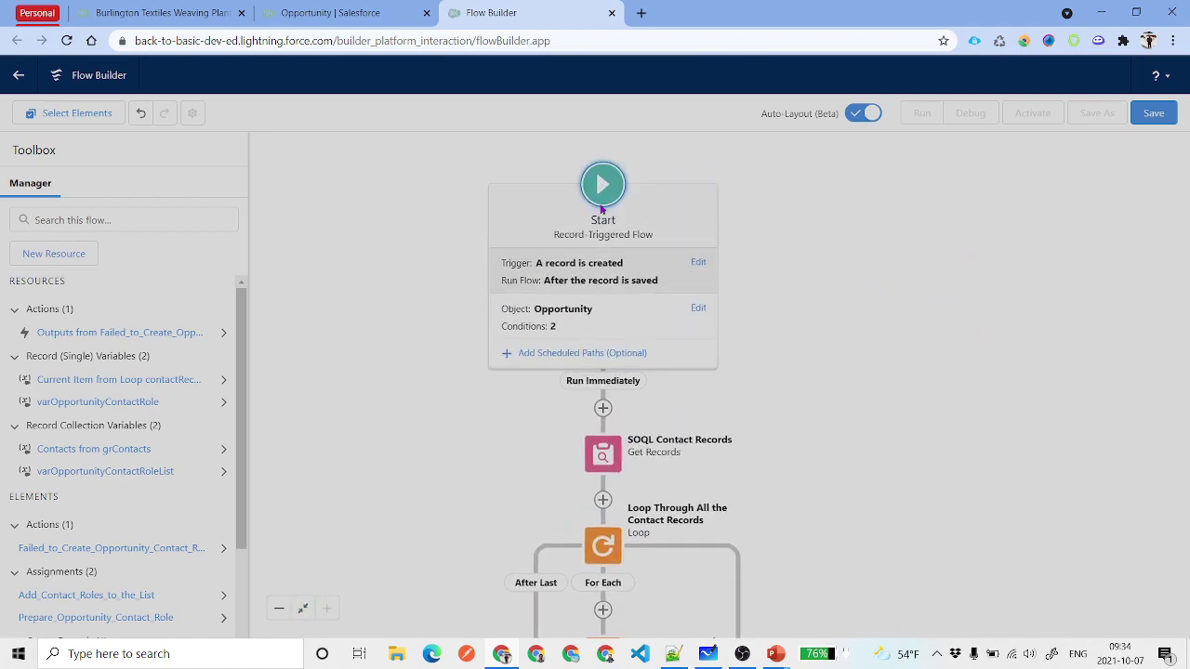
pyautogui.moveTo(925, 502); pyautogui.dragTo(860, 182)
pyautogui.moveTo(846, 331)
pyautogui.mouseDown()
pyautogui.moveTo(845, 269)
pyautogui.moveTo(850, 352)
pyautogui.mouseUp()
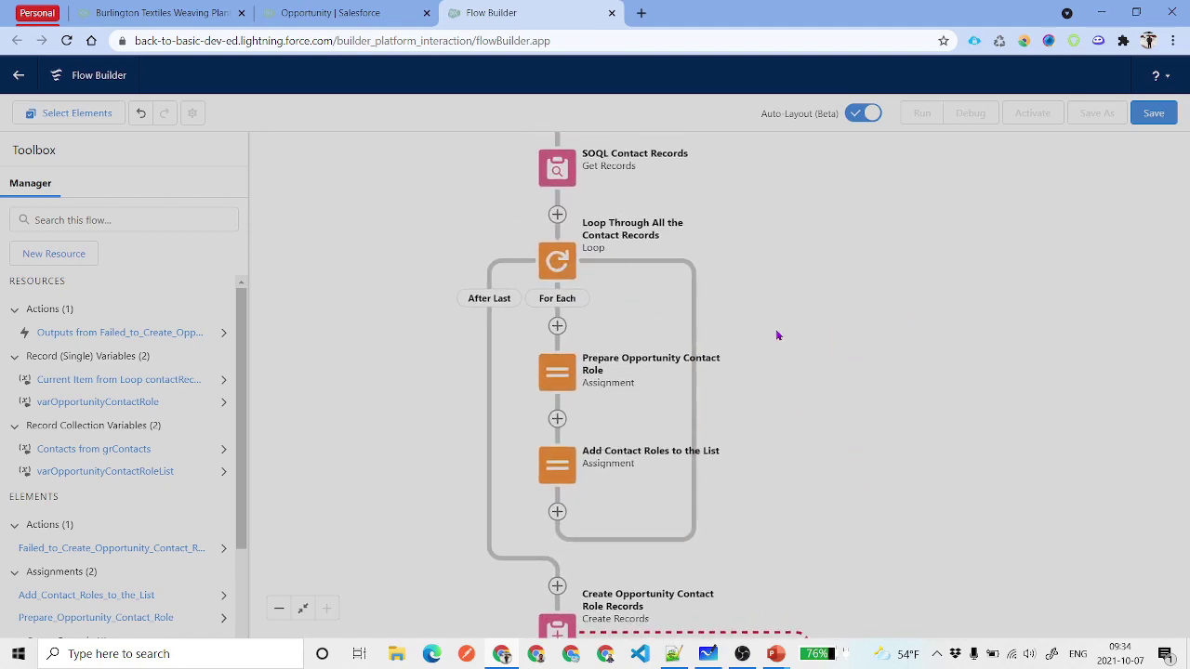
pyautogui.moveTo(878, 460); pyautogui.dragTo(864, 279)
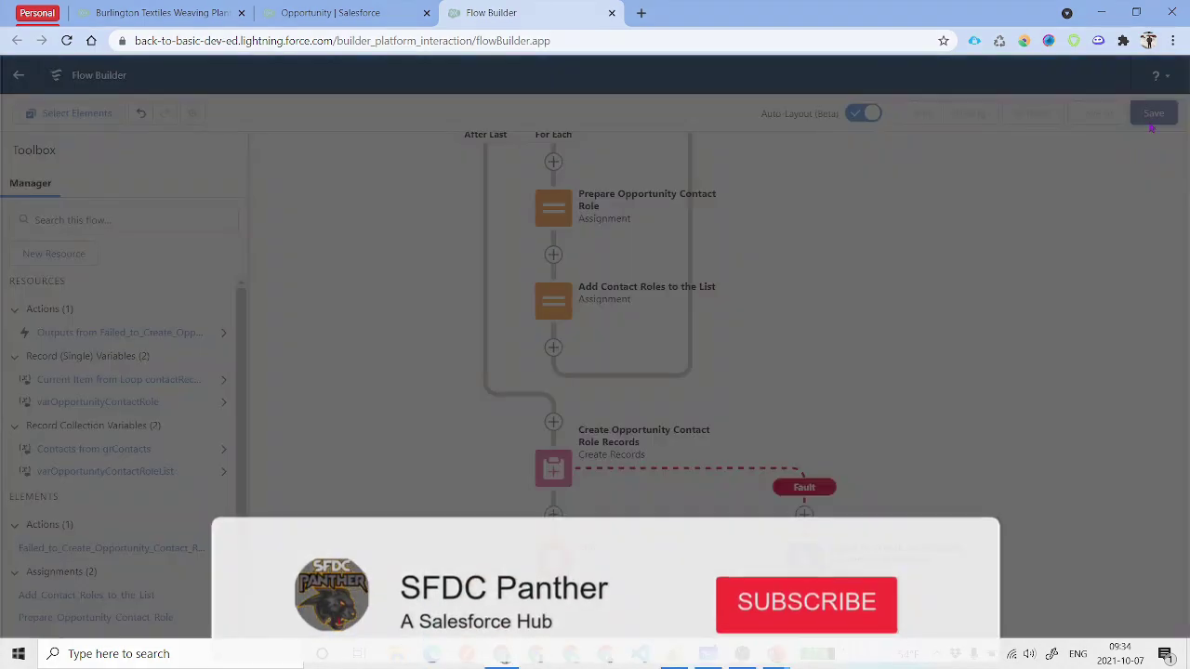
# Save the flow with the label "Record Trigger : Create Opportunity Contact Role Records" and its matching API name.
pyautogui.click(1152, 119)
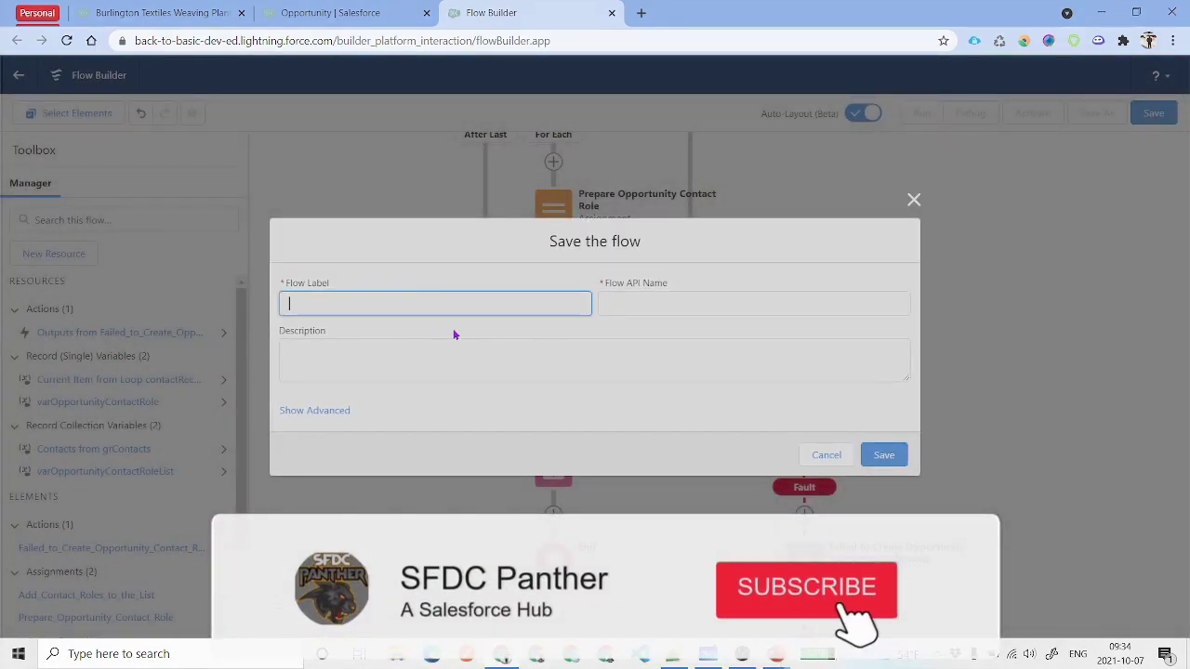
pyautogui.write('Record ')
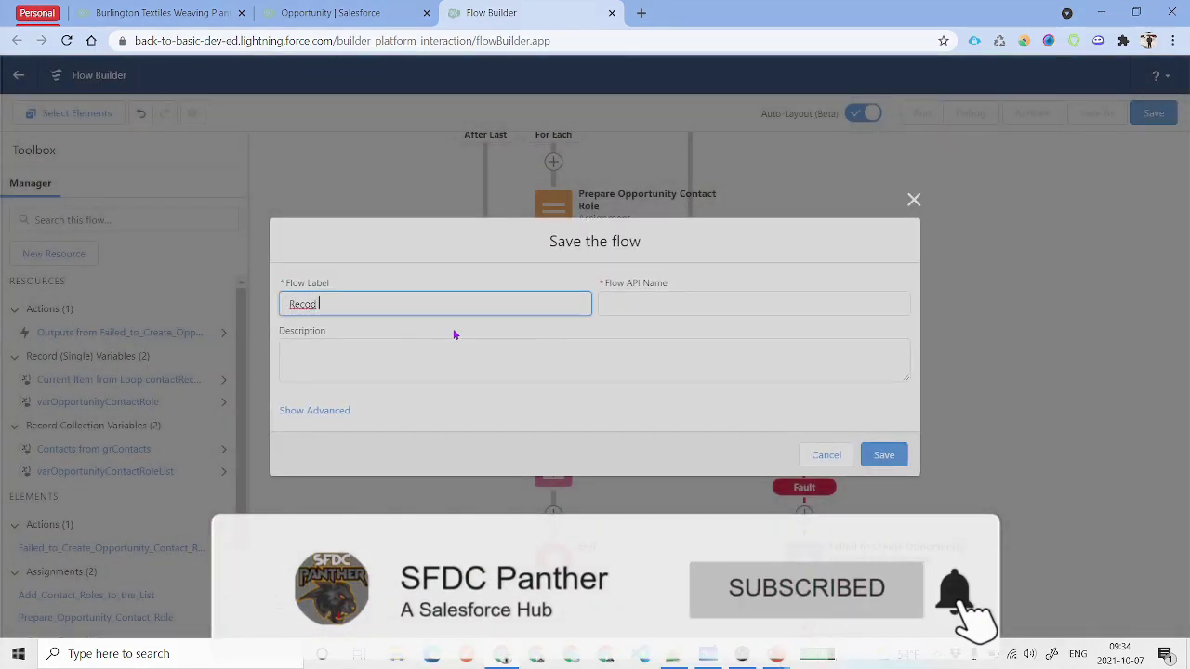
pyautogui.write('Trigger')
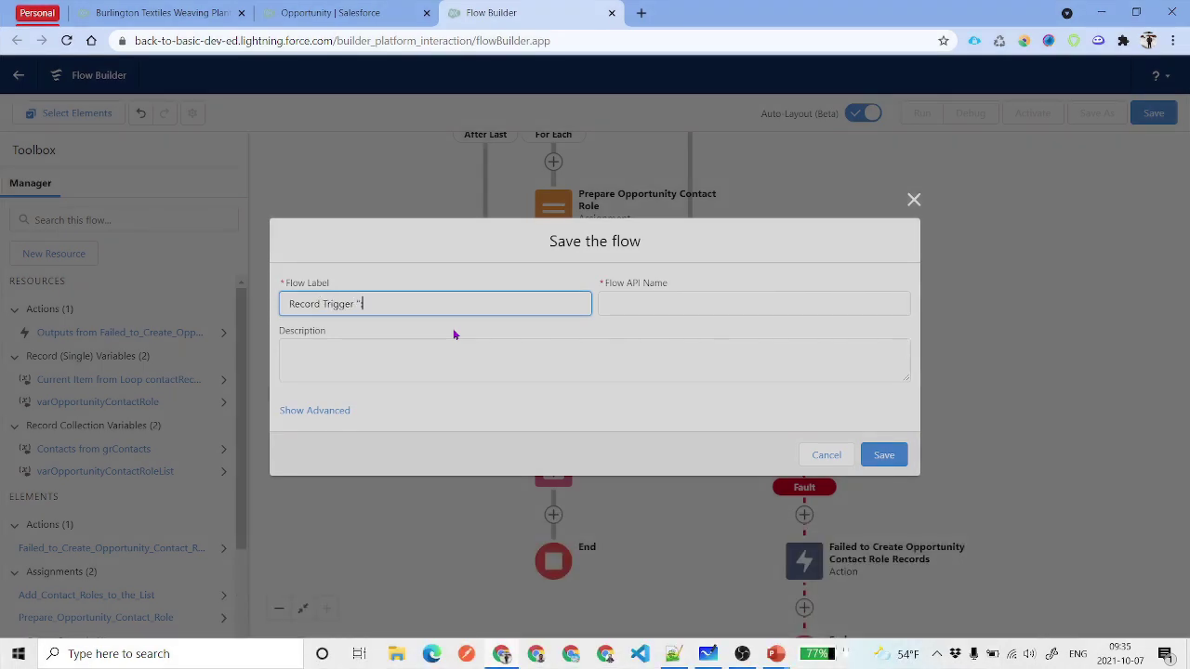
pyautogui.write(' :')
pyautogui.write('Create Opportunity Contact Role Records')
pyautogui.click(470, 362)
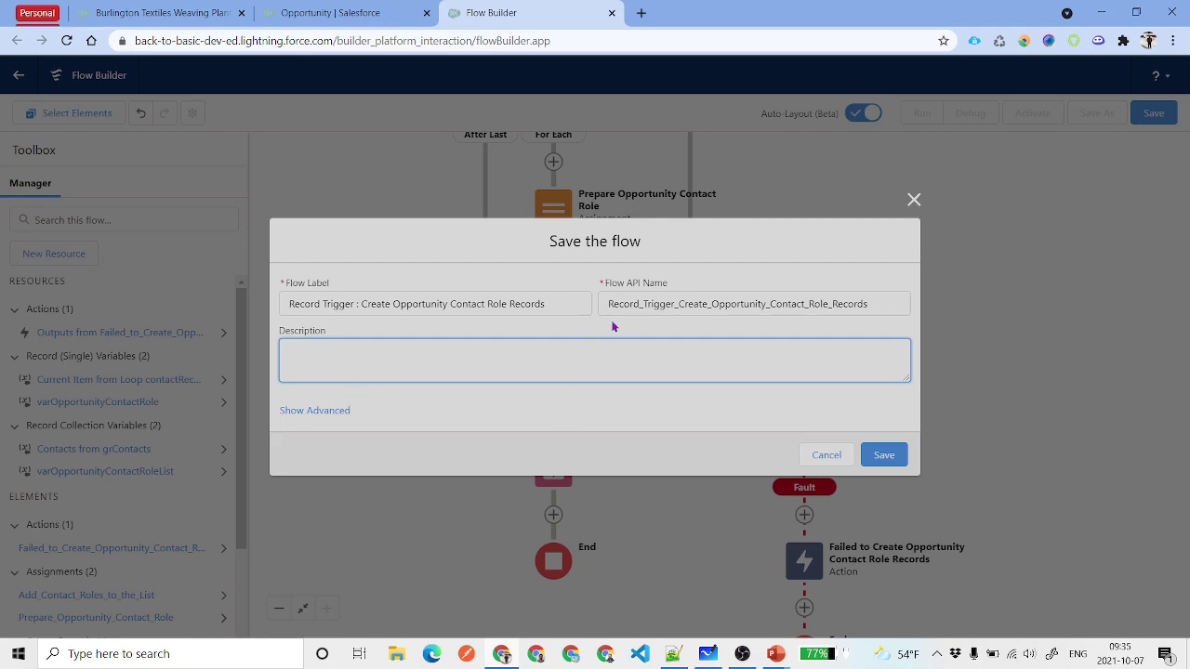
pyautogui.click(894, 458)
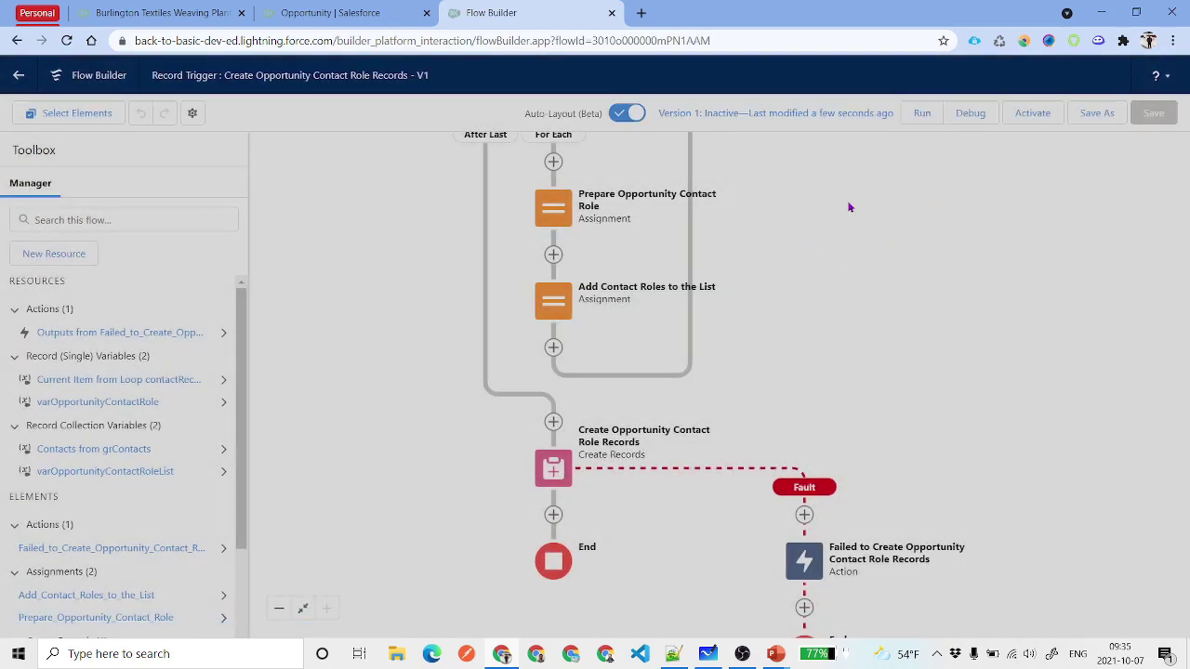
# Set up a debug run that skips start condition requirements and uses the Burlington Textiles Weaving Plant Generator opportunity as triggering record.
pyautogui.moveTo(849, 207); pyautogui.dragTo(844, 241)
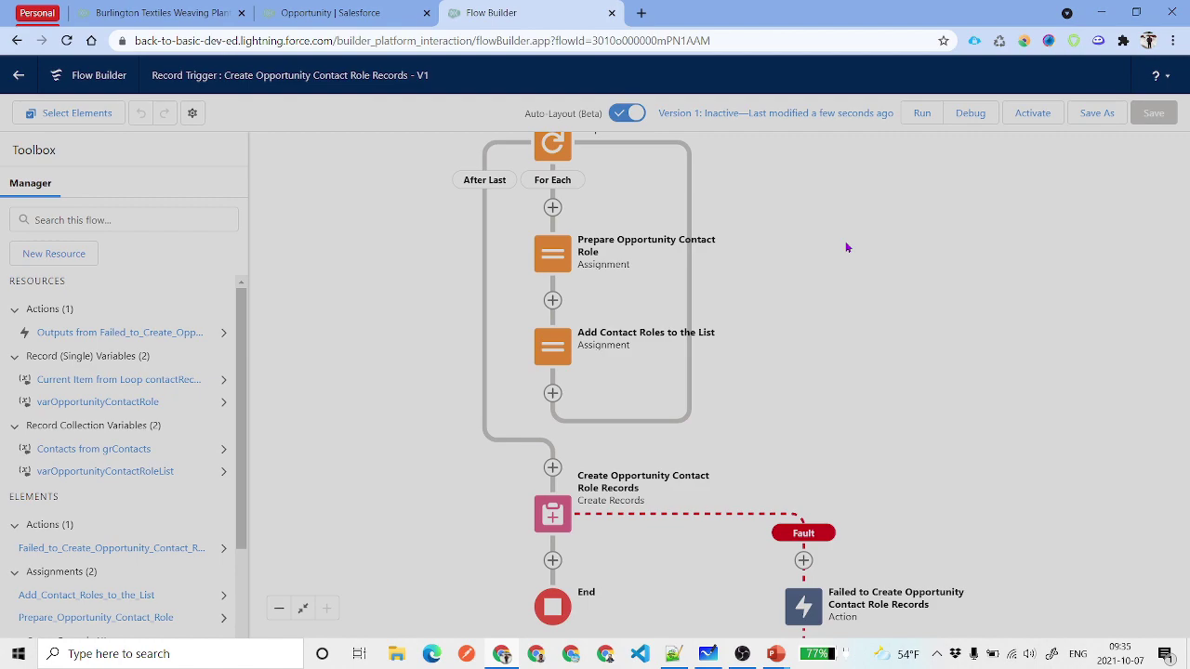
pyautogui.click(969, 113)
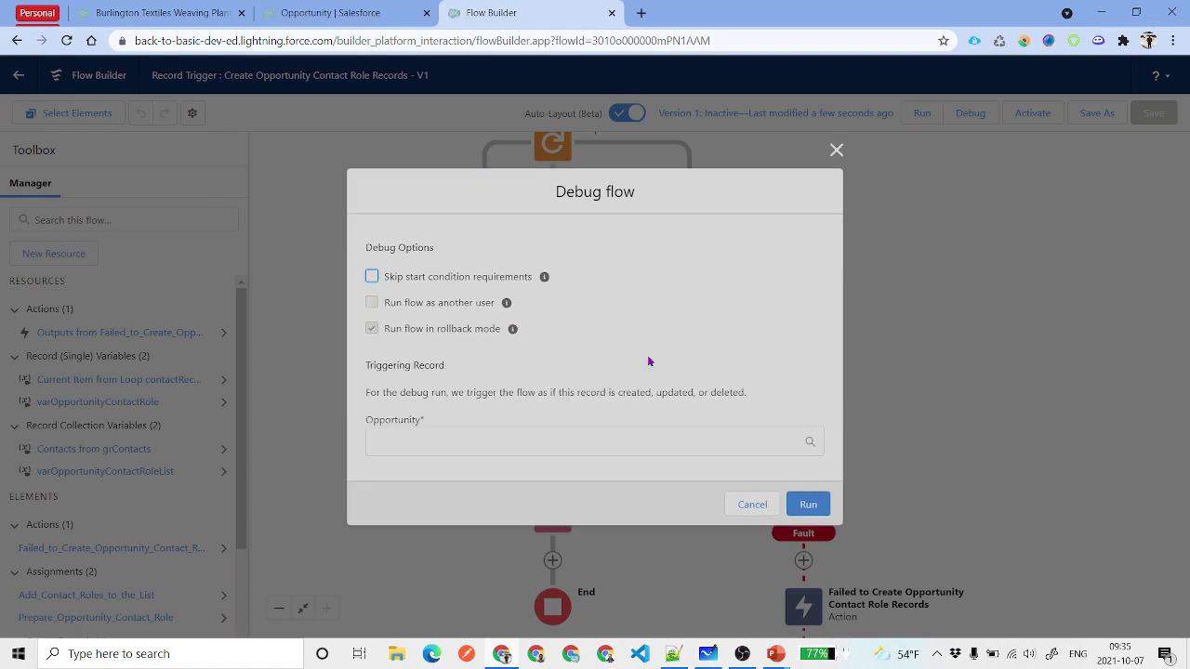
pyautogui.click(372, 278)
pyautogui.click(527, 439)
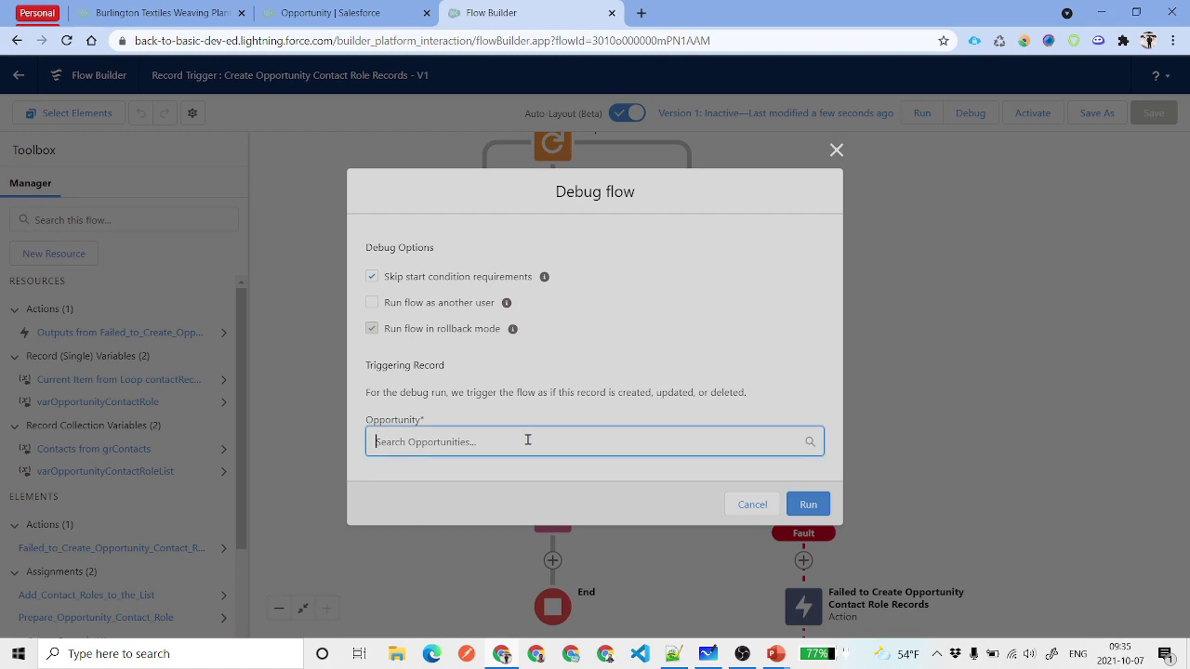
pyautogui.scroll(-1, 691, 372)
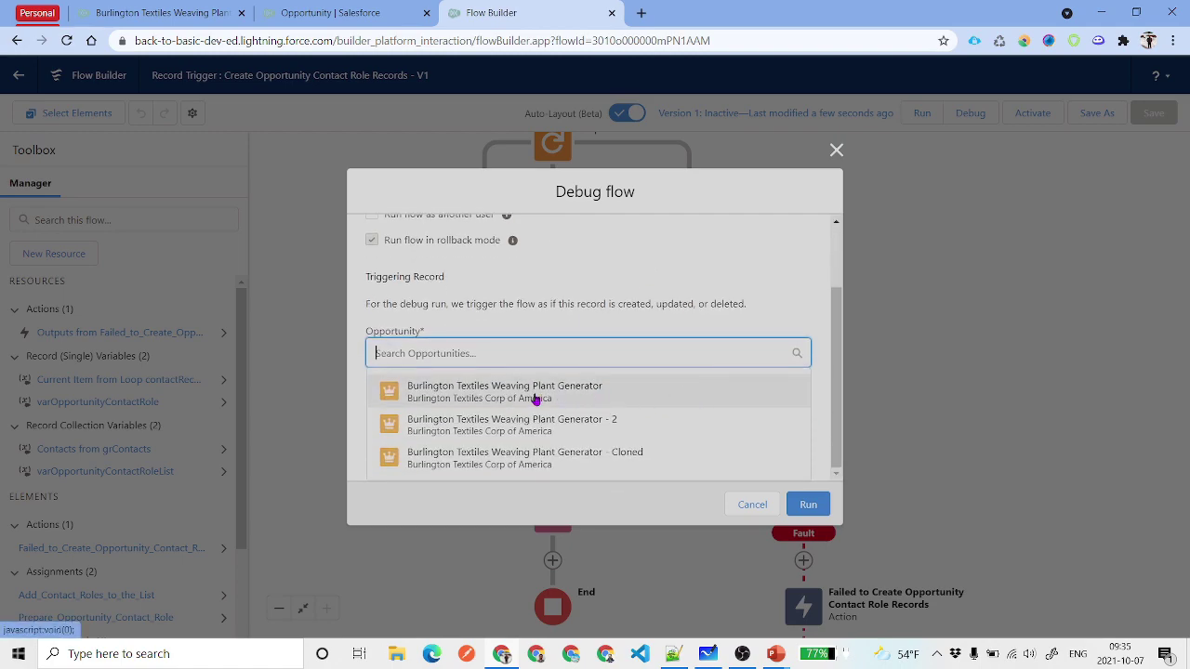
pyautogui.click(455, 390)
# Discard the open Add Contact Roles entry on the opportunity and check the contacts on its Burlington Textiles Corp of America account.
pyautogui.click(158, 12)
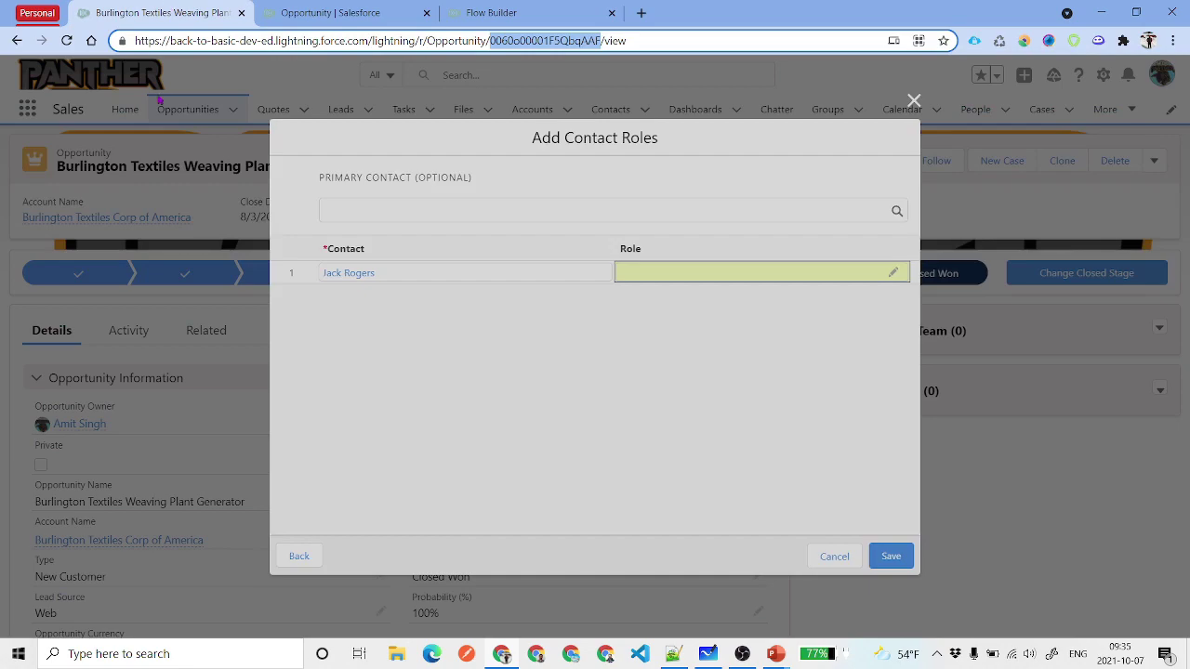
pyautogui.click(840, 557)
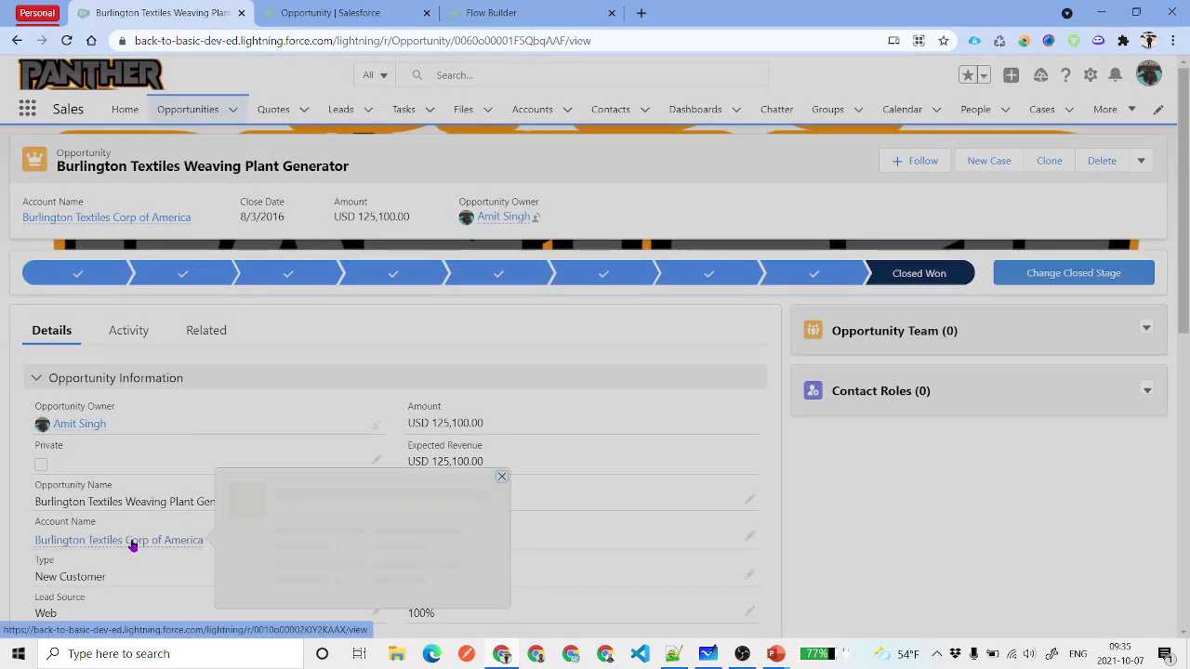
pyautogui.click(313, 12)
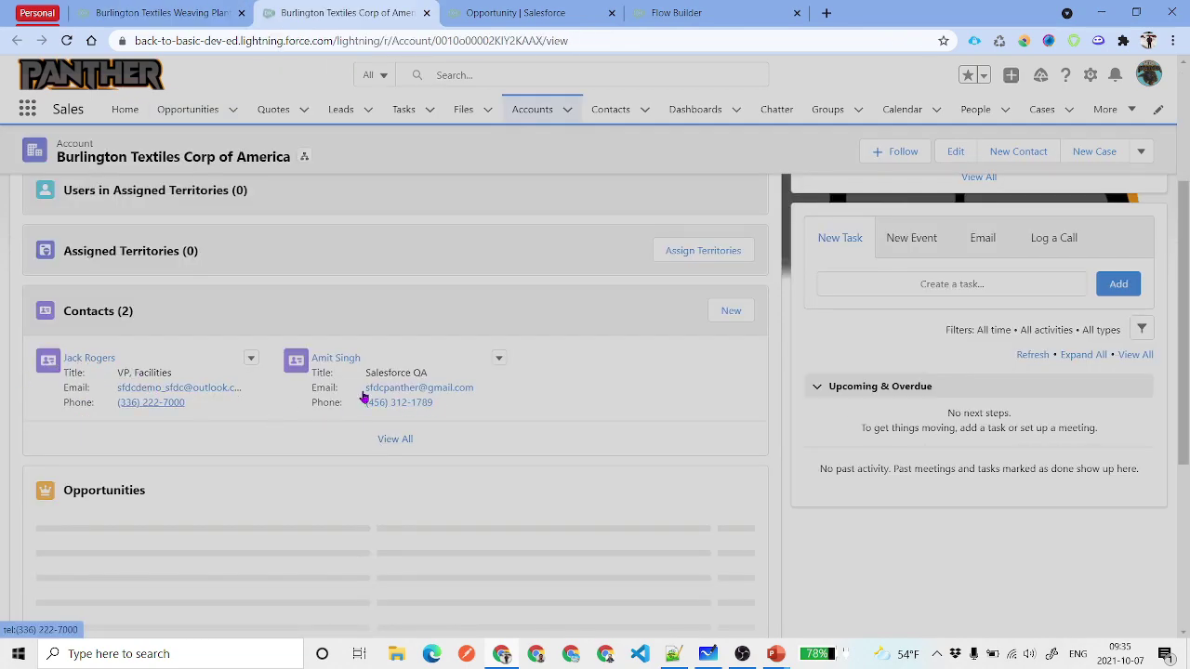
pyautogui.click(520, 12)
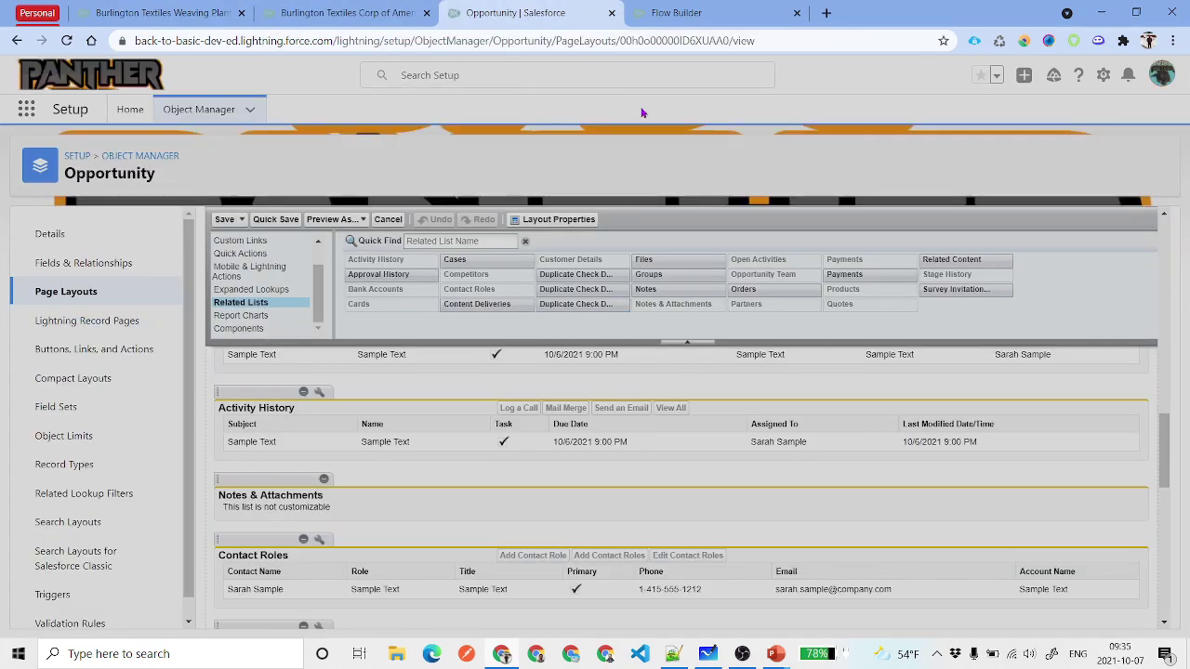
# Run the flow's debug, check the contact role values in its Create Records details, and activate the flow.
pyautogui.click(679, 12)
pyautogui.click(803, 511)
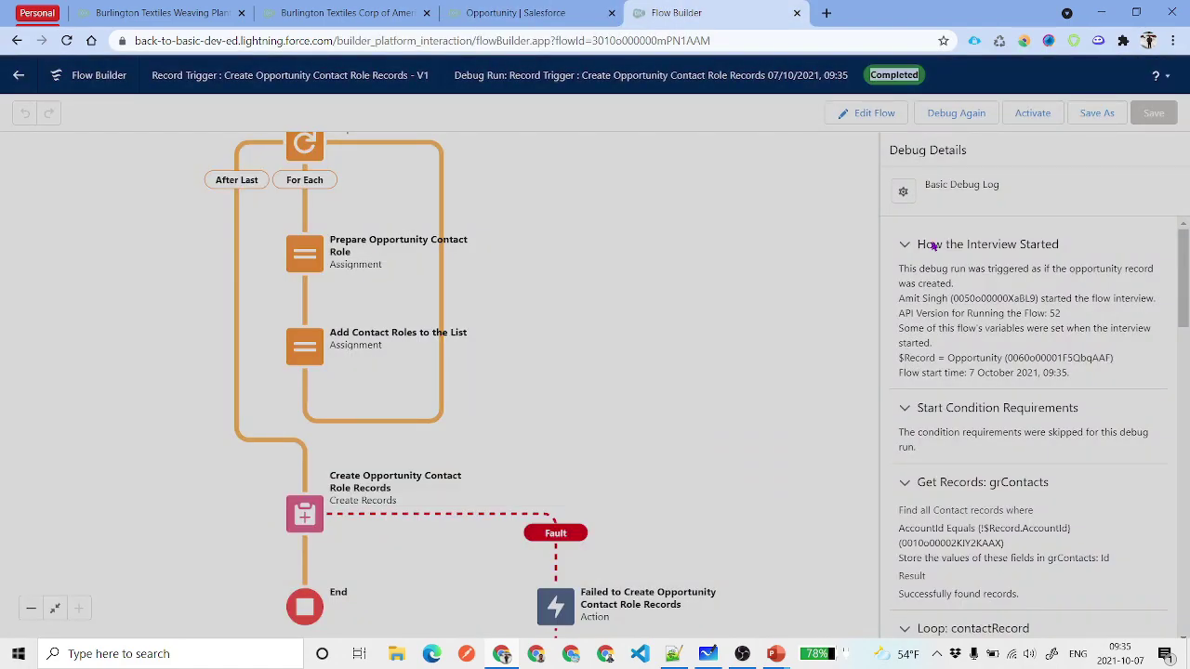
pyautogui.scroll(-15, 1004, 368)
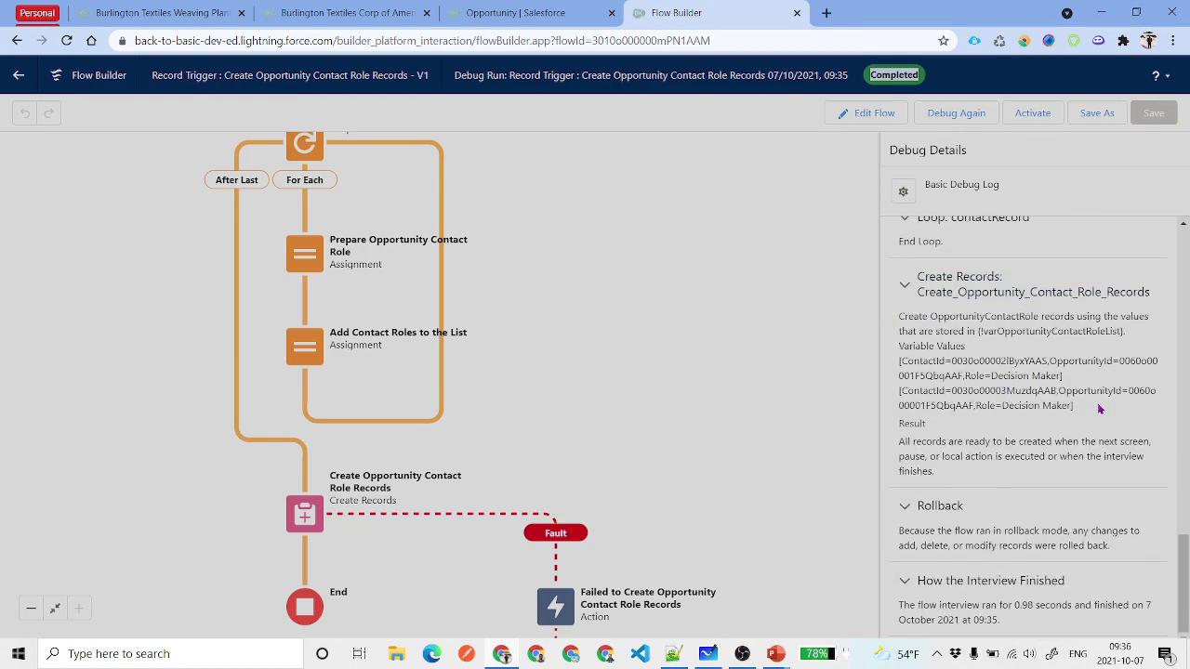
pyautogui.moveTo(1074, 406); pyautogui.dragTo(898, 364)
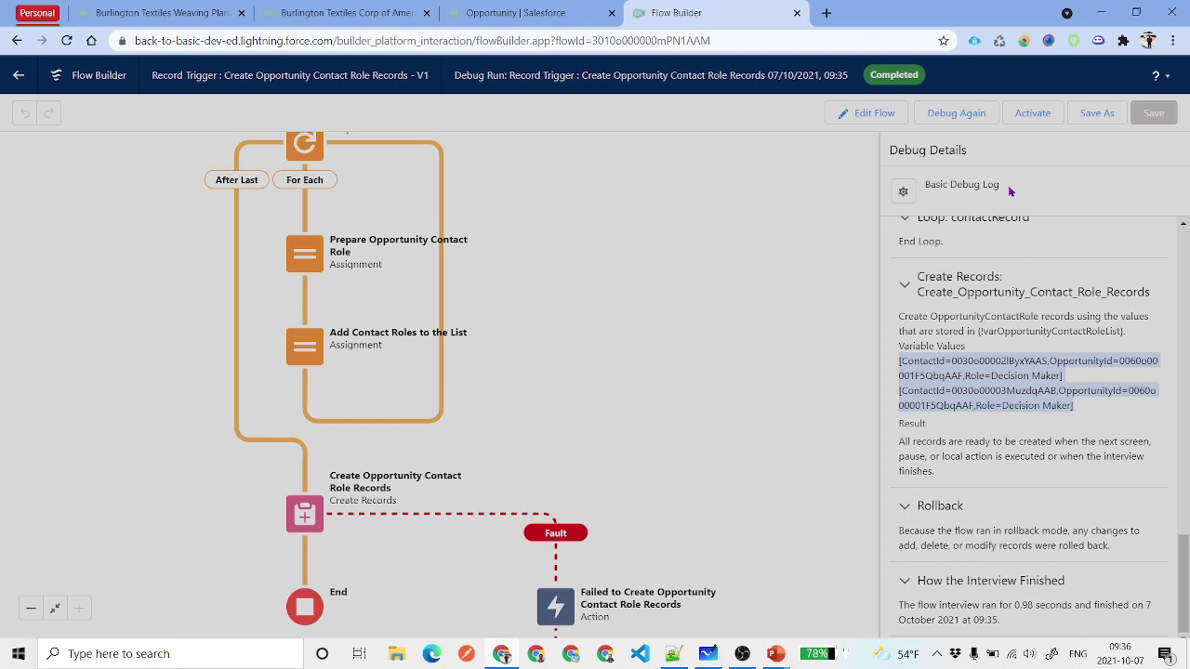
pyautogui.click(1022, 115)
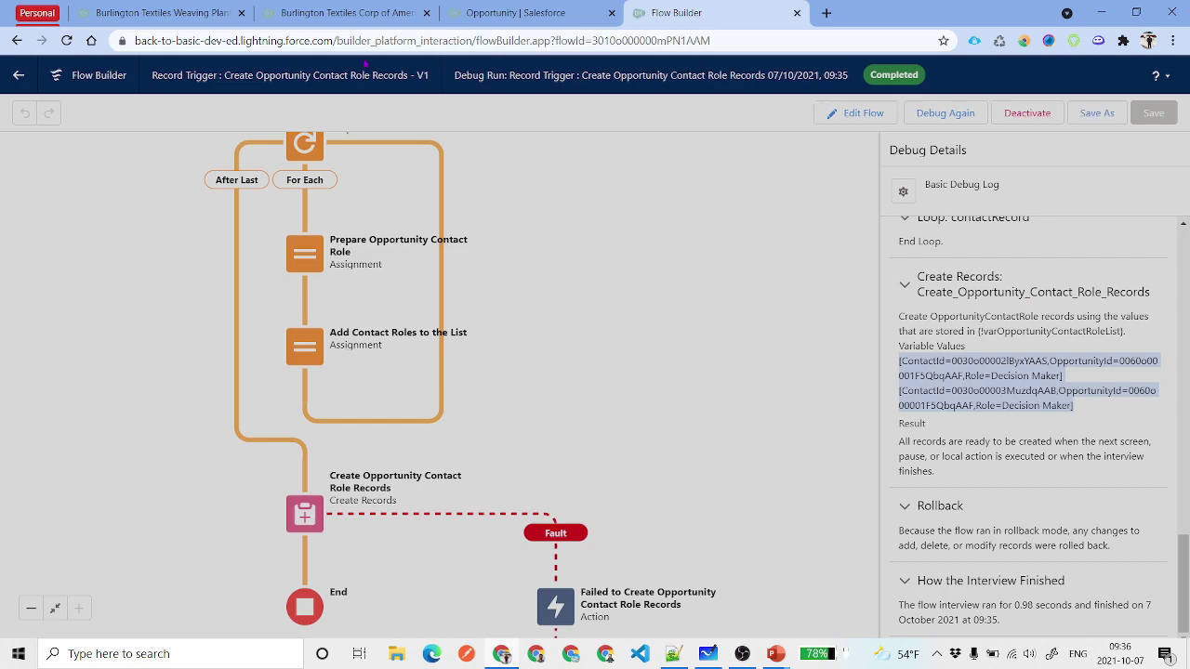
# Clone the Burlington Textiles Weaving Plant Generator opportunity and name the copy Burlington Textiles Weaving Plant Generator - 3.
pyautogui.click(204, 11)
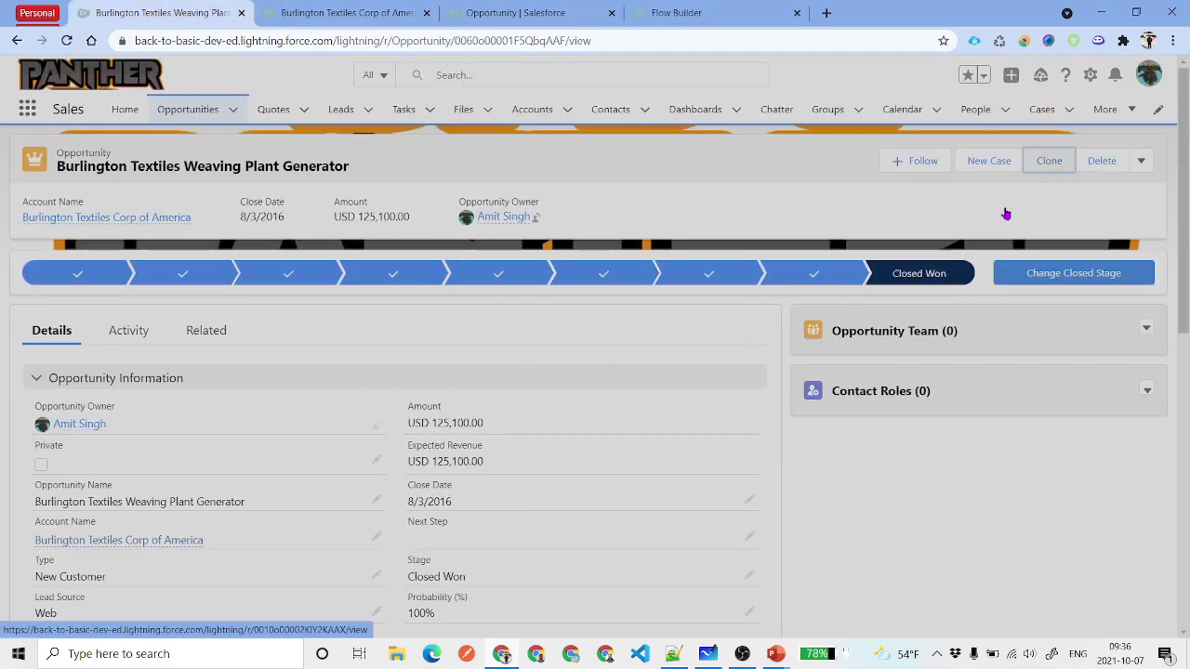
pyautogui.click(1048, 160)
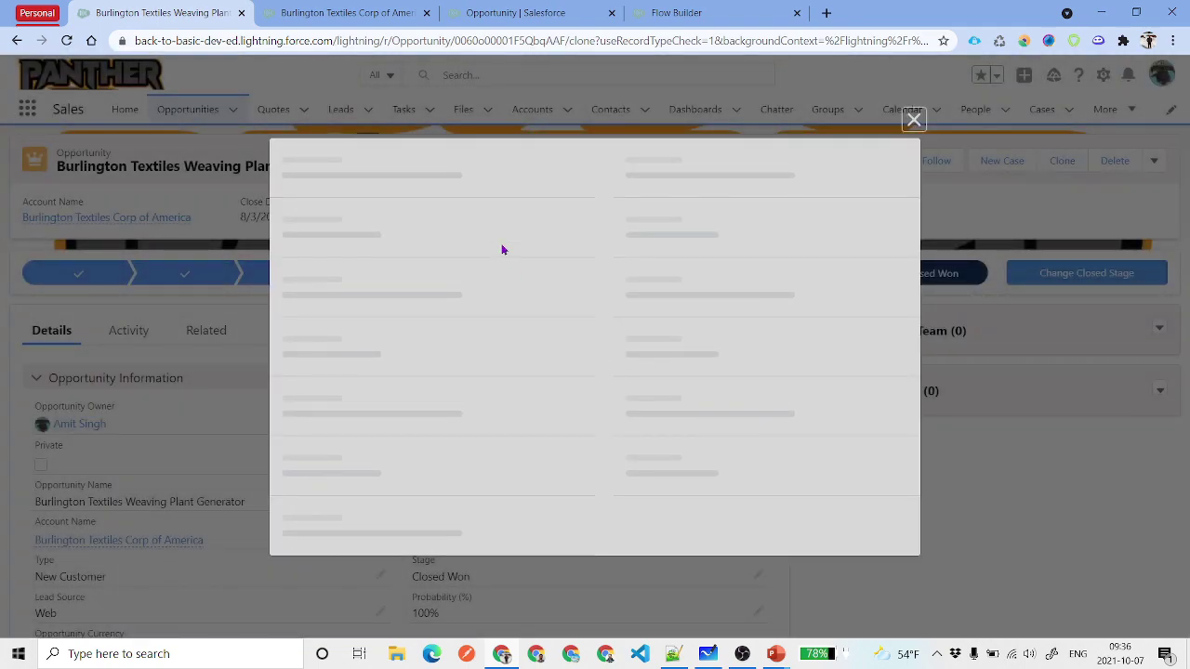
pyautogui.click(539, 305)
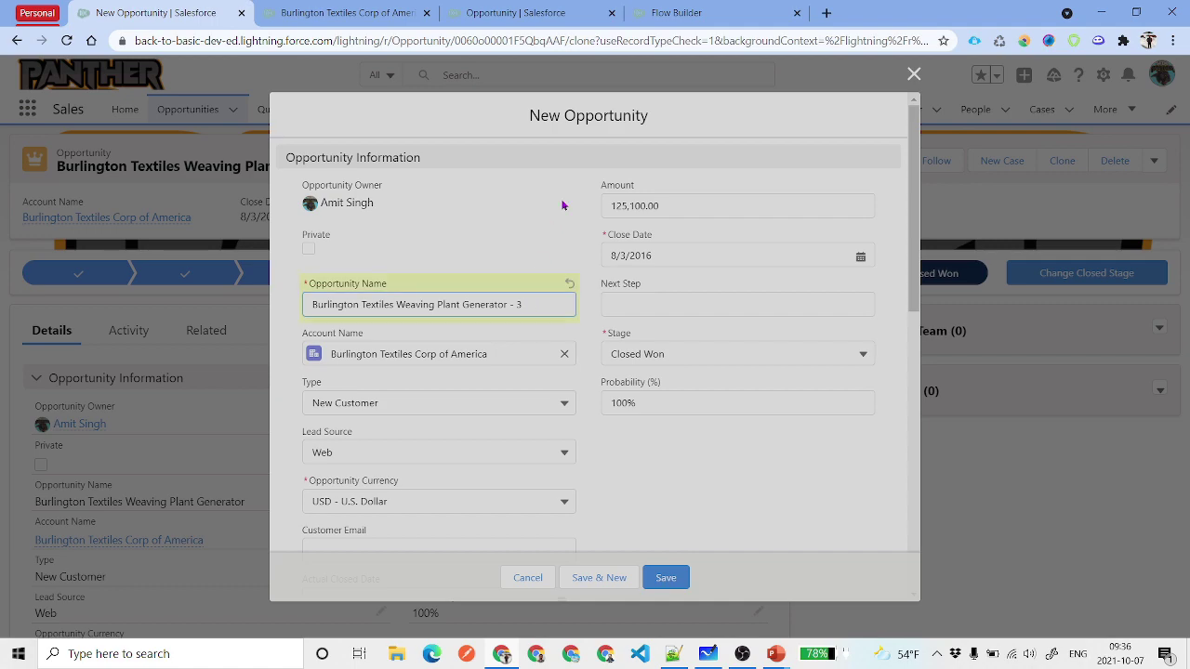
# Enable Contact Role Needed on the cloned opportunity, save it, and check its contact roles.
pyautogui.scroll(-3, 614, 396)
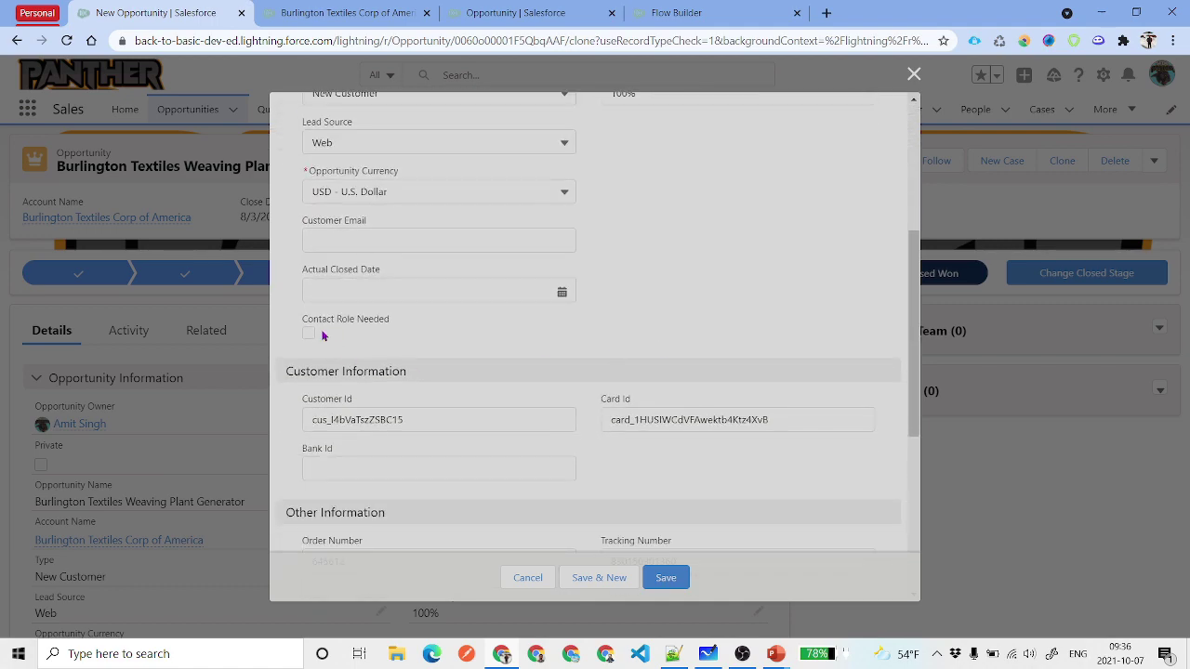
pyautogui.moveTo(314, 323); pyautogui.dragTo(403, 328)
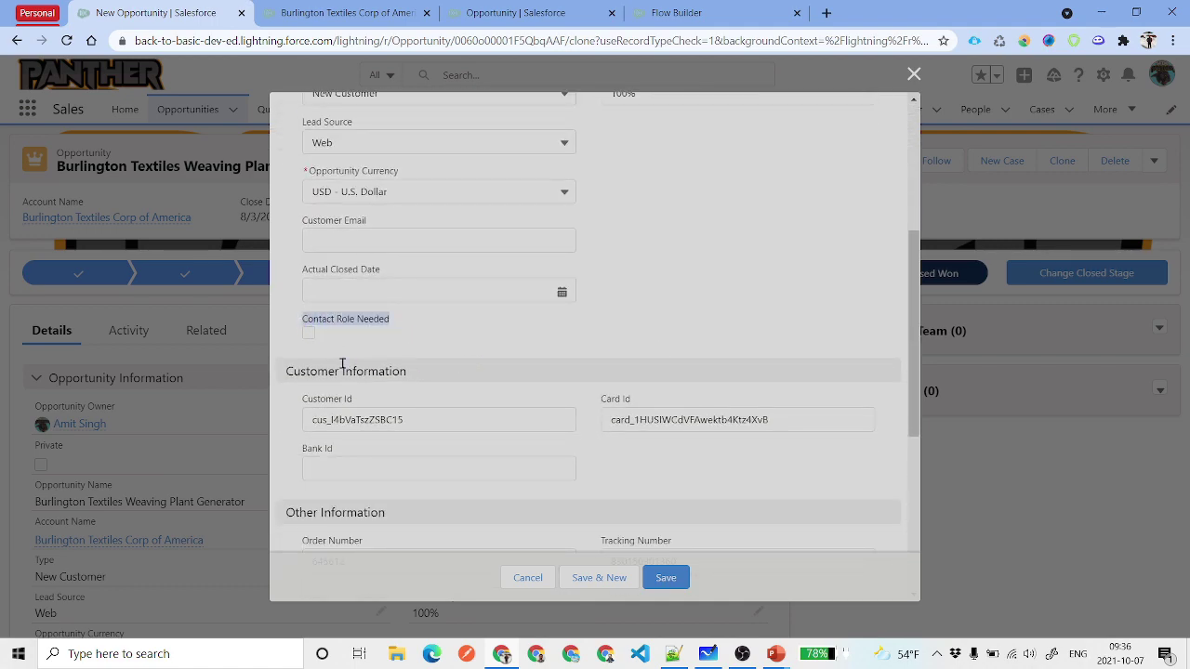
pyautogui.click(311, 333)
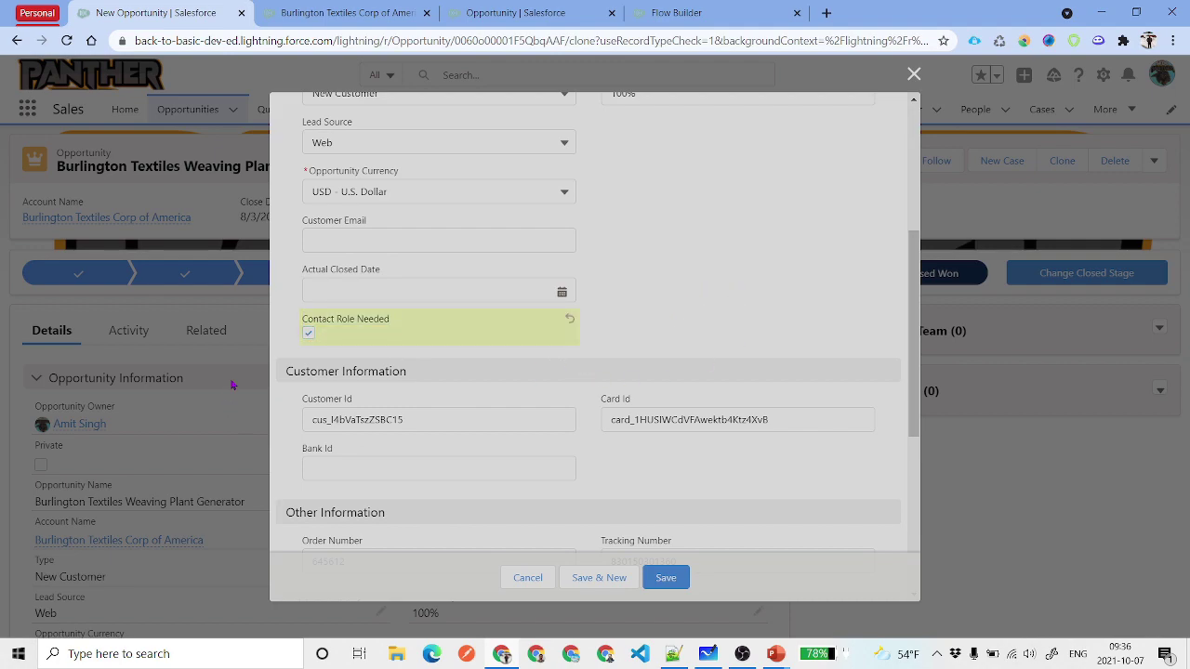
pyautogui.scroll(-3, 595, 446)
pyautogui.click(660, 582)
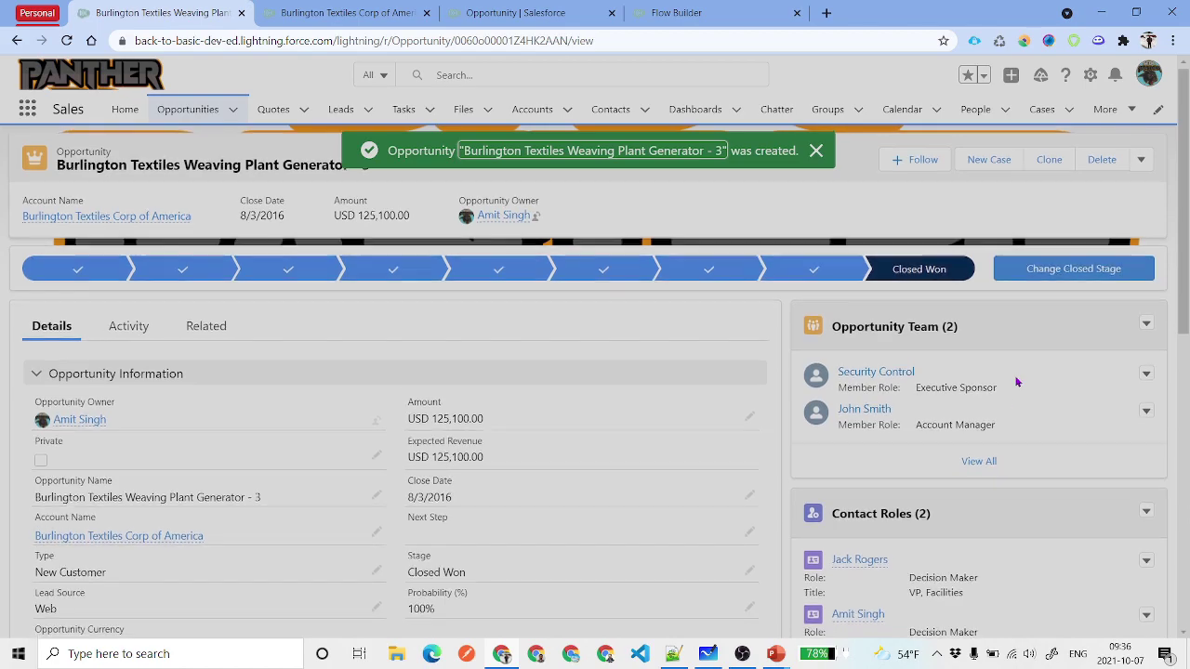
pyautogui.scroll(-2, 1000, 395)
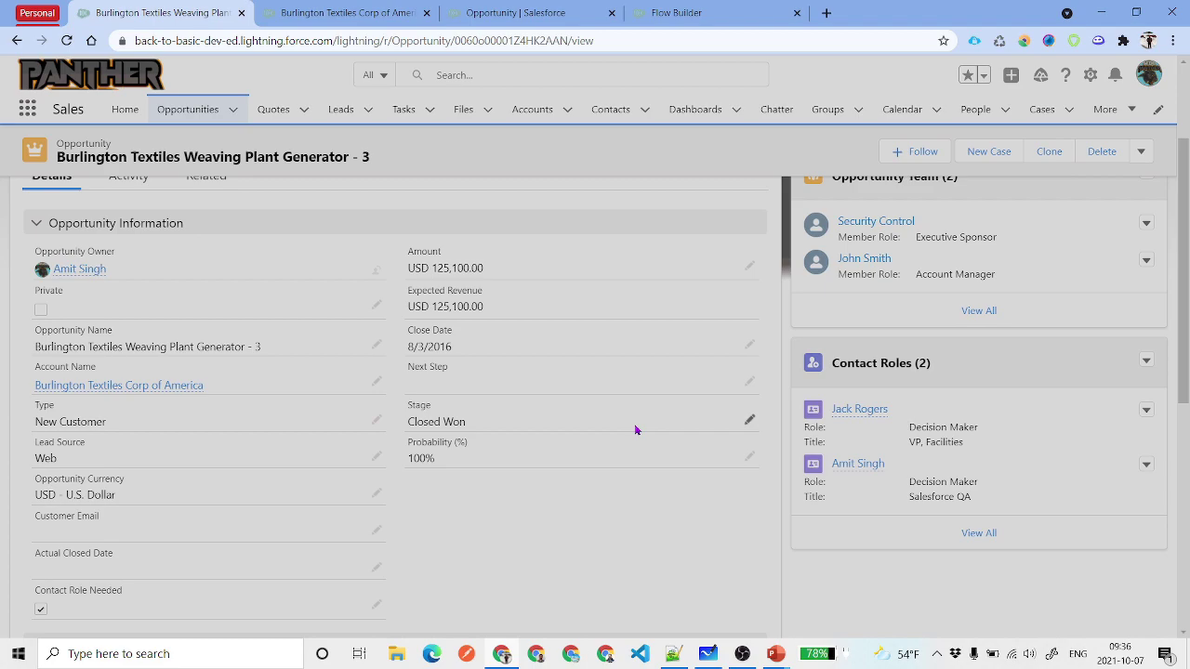
# Clone the opportunity as Burlington Textiles Weaving Plant Generator - 4 with Contact Role Needed disabled, and save it.
pyautogui.scroll(3, 636, 430)
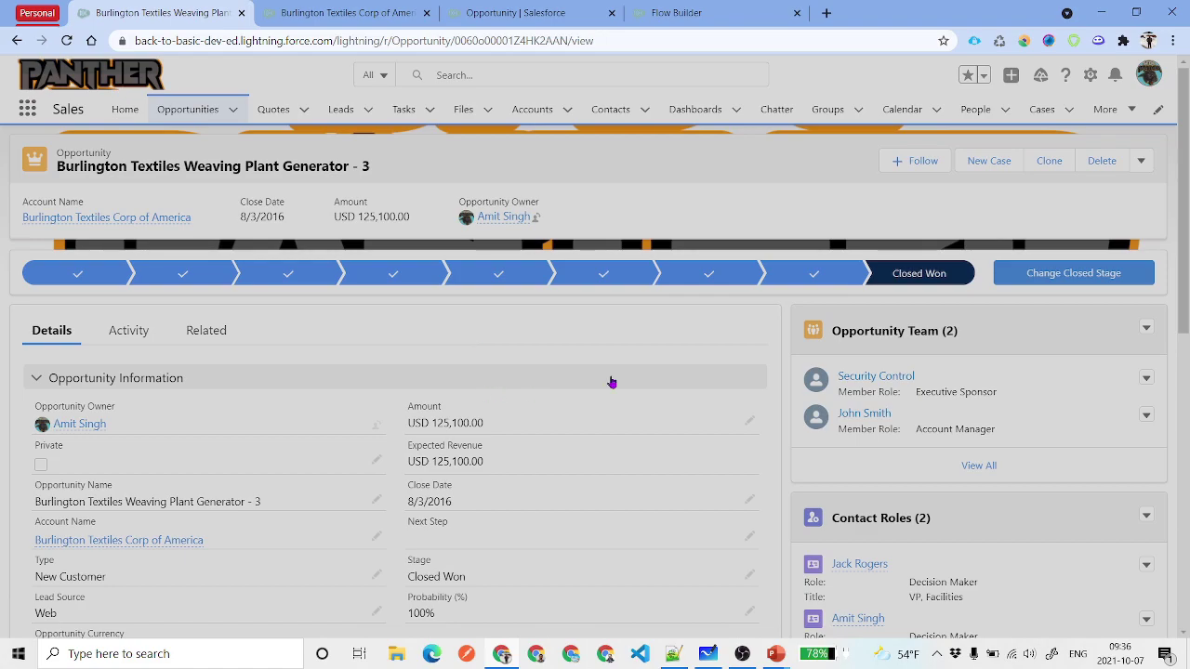
pyautogui.click(1047, 162)
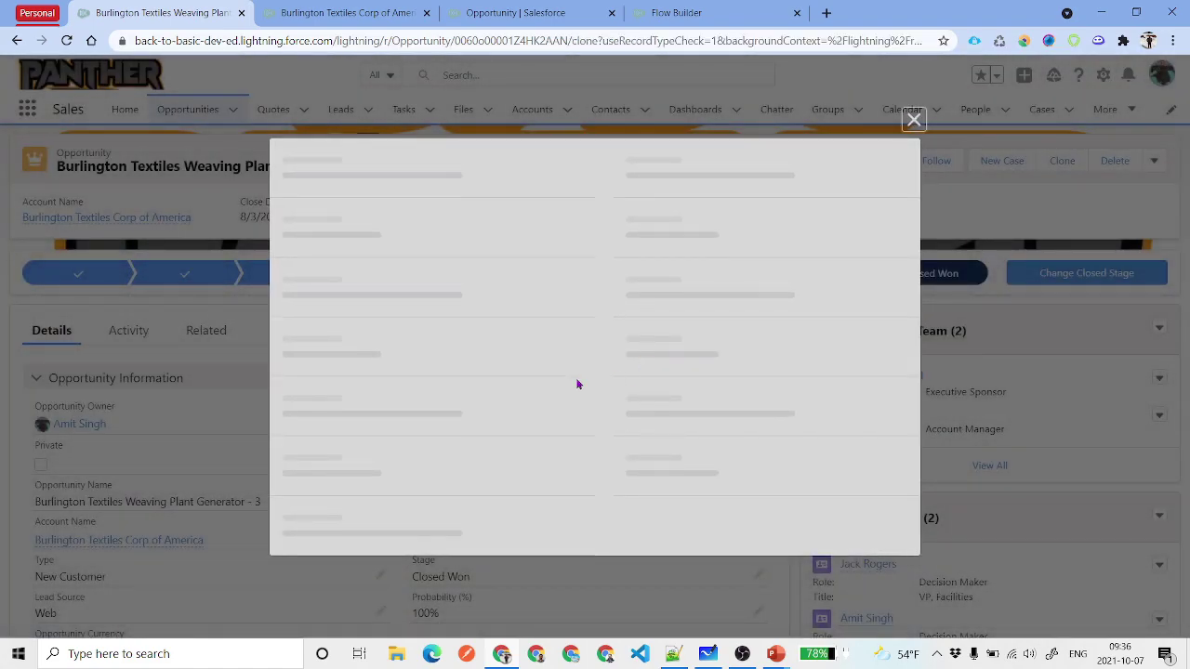
pyautogui.click(539, 313)
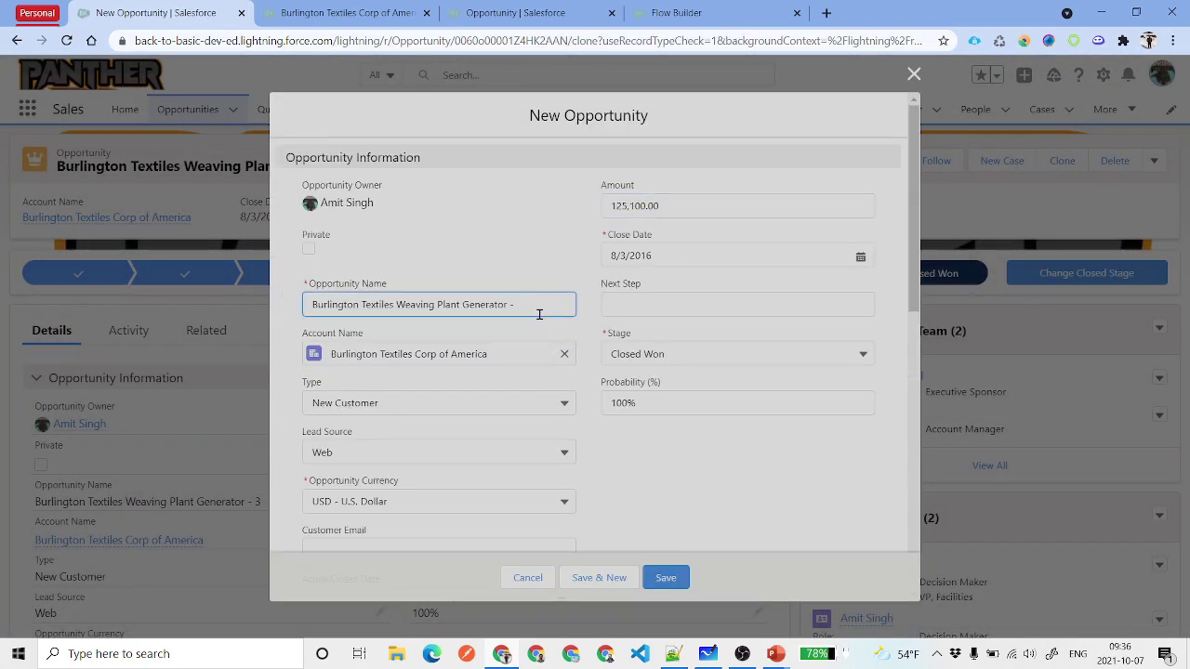
pyautogui.scroll(-3, 539, 313)
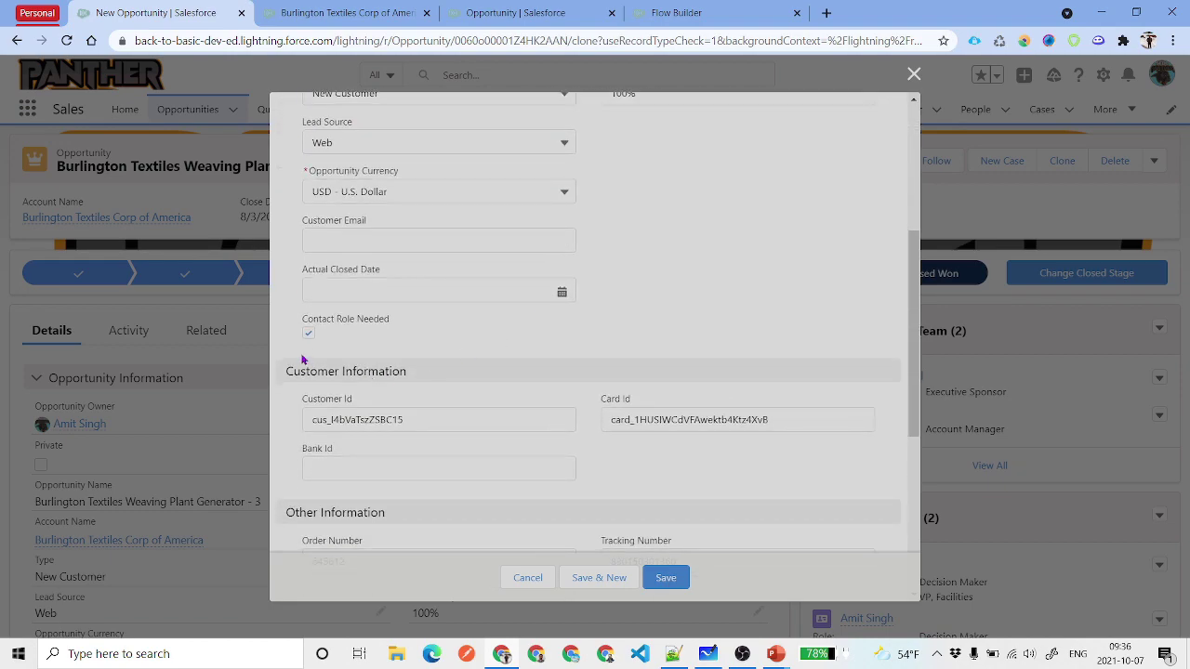
pyautogui.click(308, 335)
pyautogui.click(678, 578)
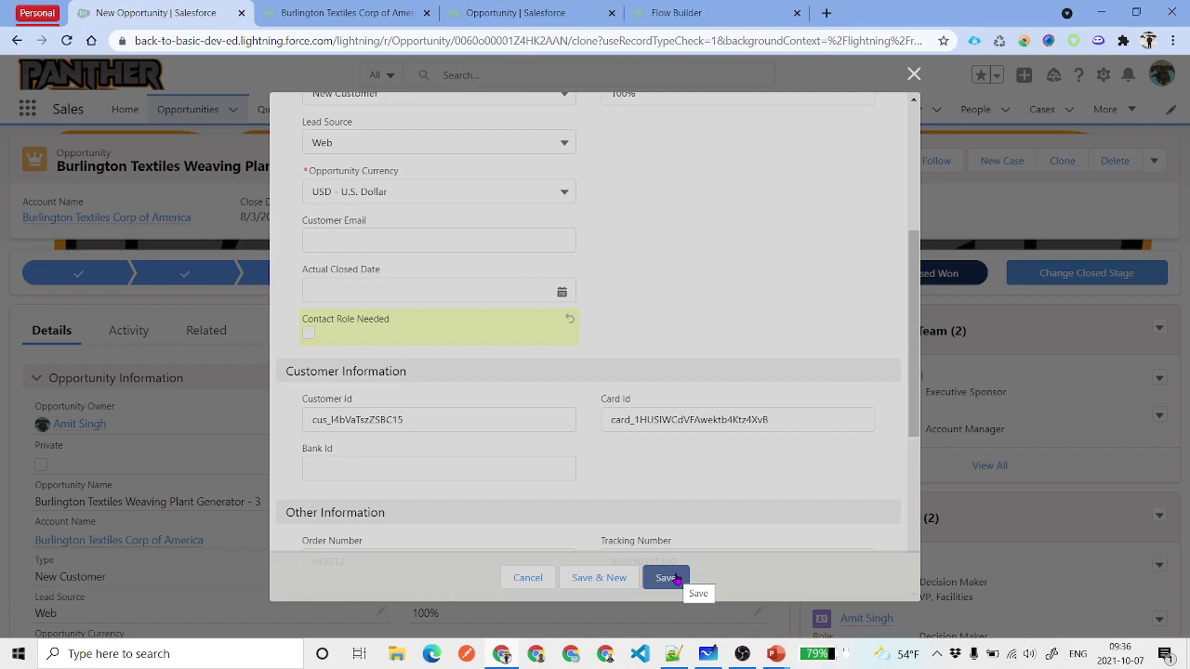
pyautogui.click(677, 578)
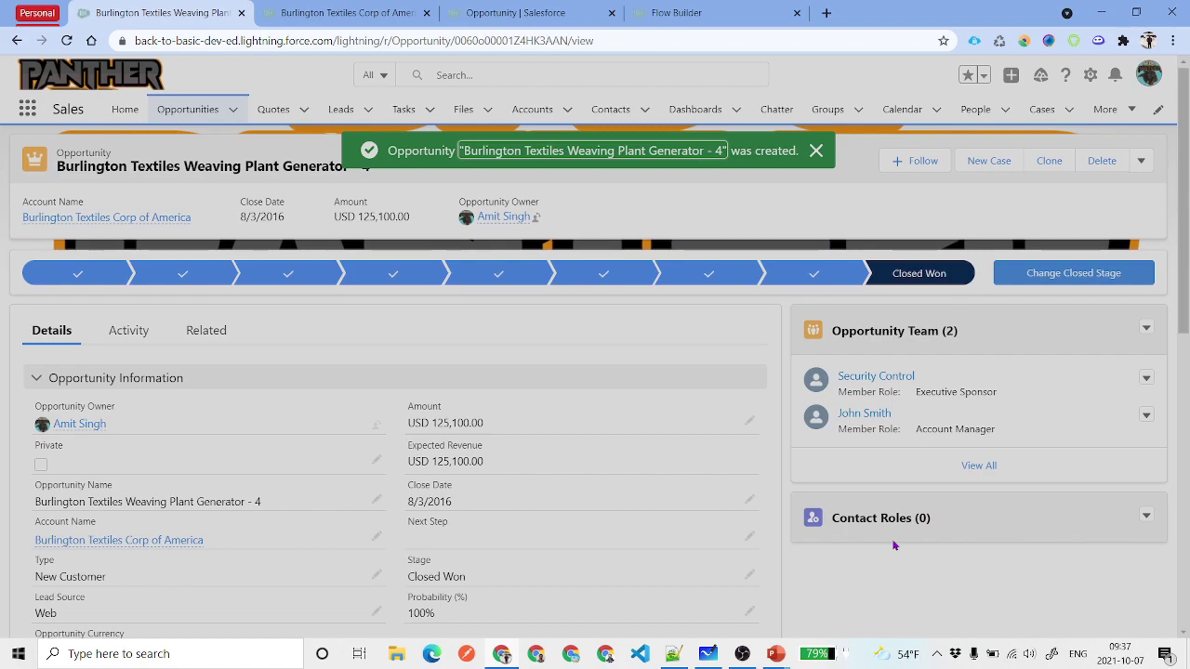
# Clone the opportunity again, clear the copy's account, and name it Burlington Textiles Weaving Plant Generator - 5.
pyautogui.click(1049, 161)
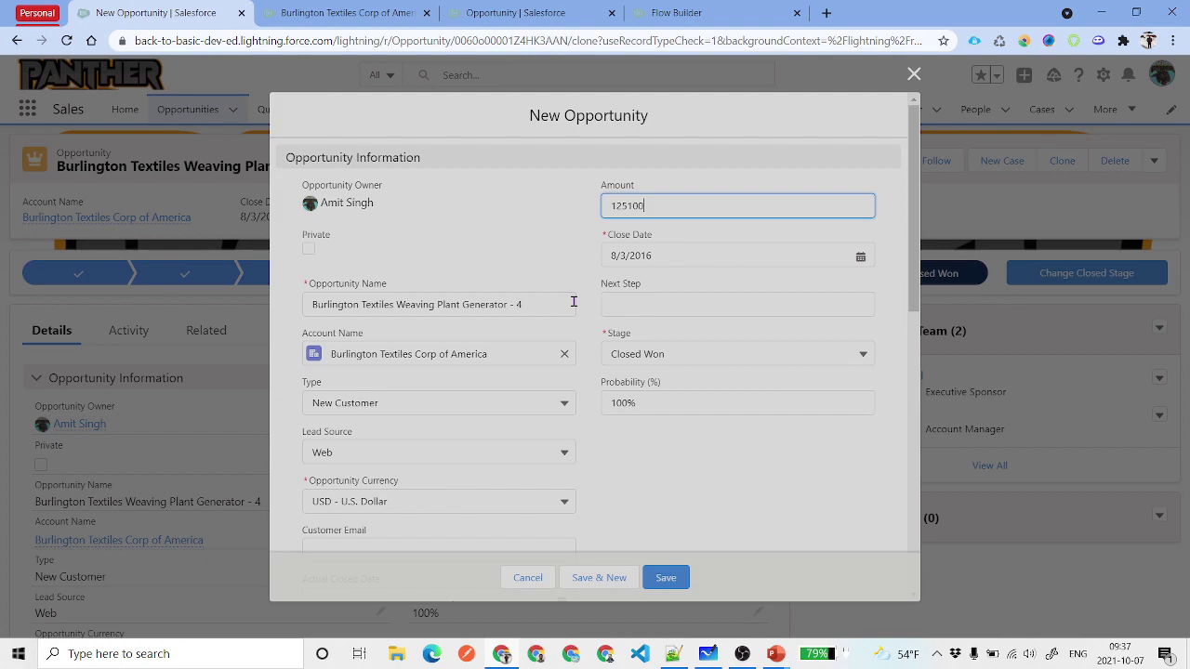
pyautogui.scroll(-2, 571, 301)
pyautogui.click(565, 277)
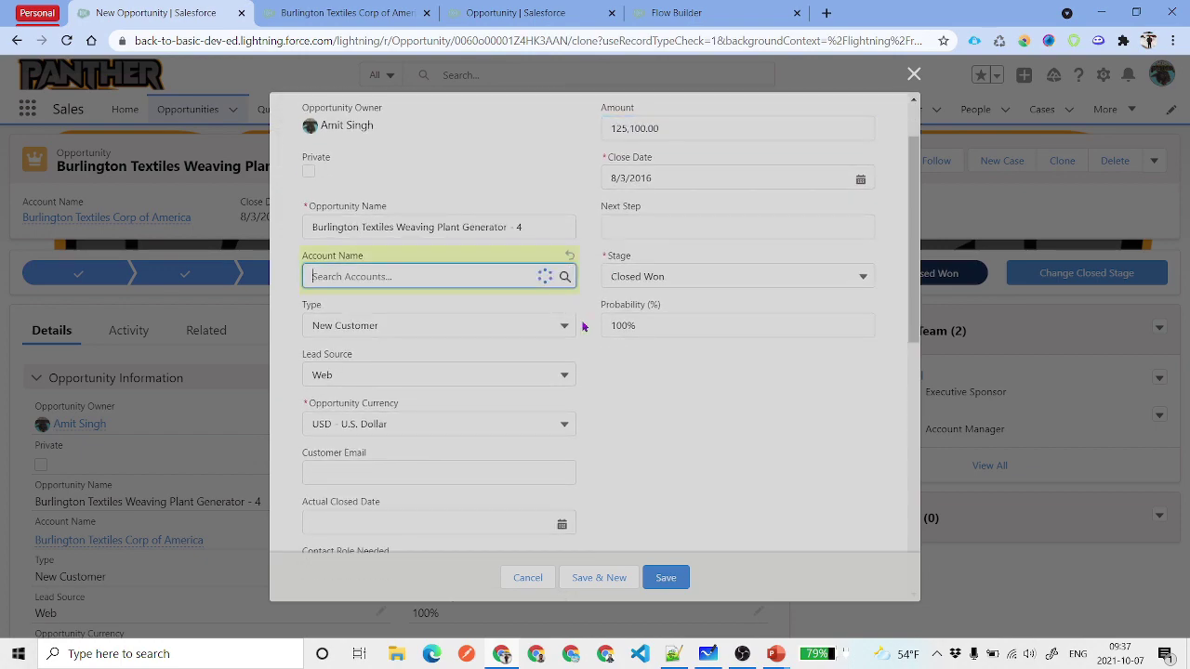
pyautogui.click(544, 233)
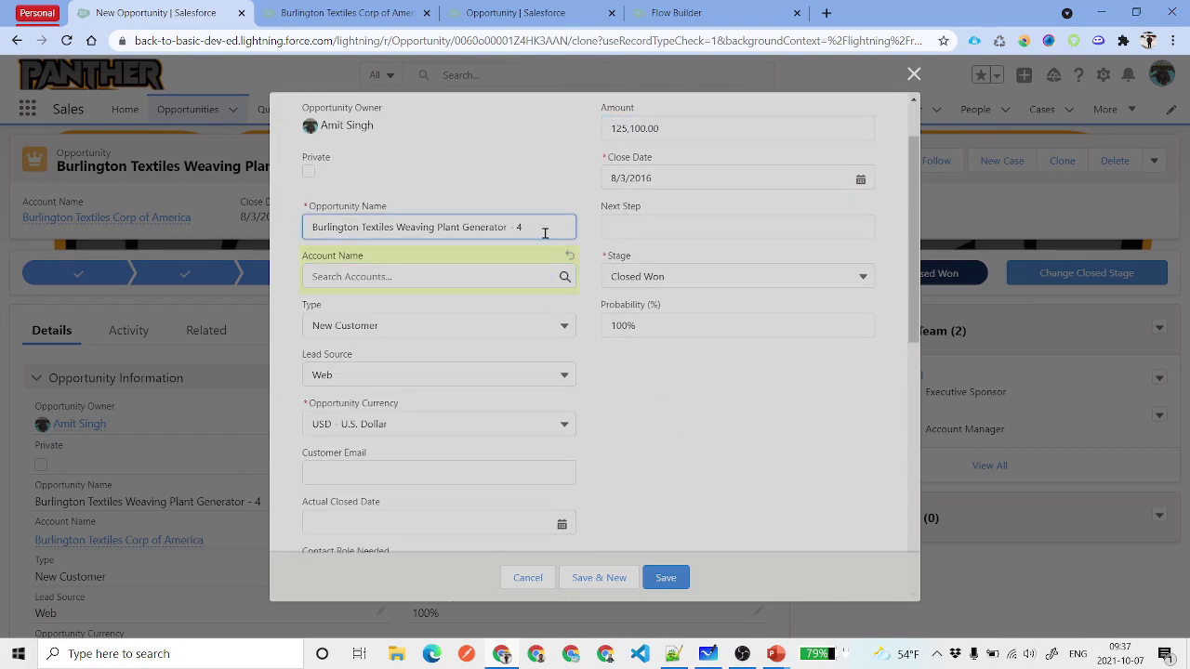
pyautogui.click(756, 477)
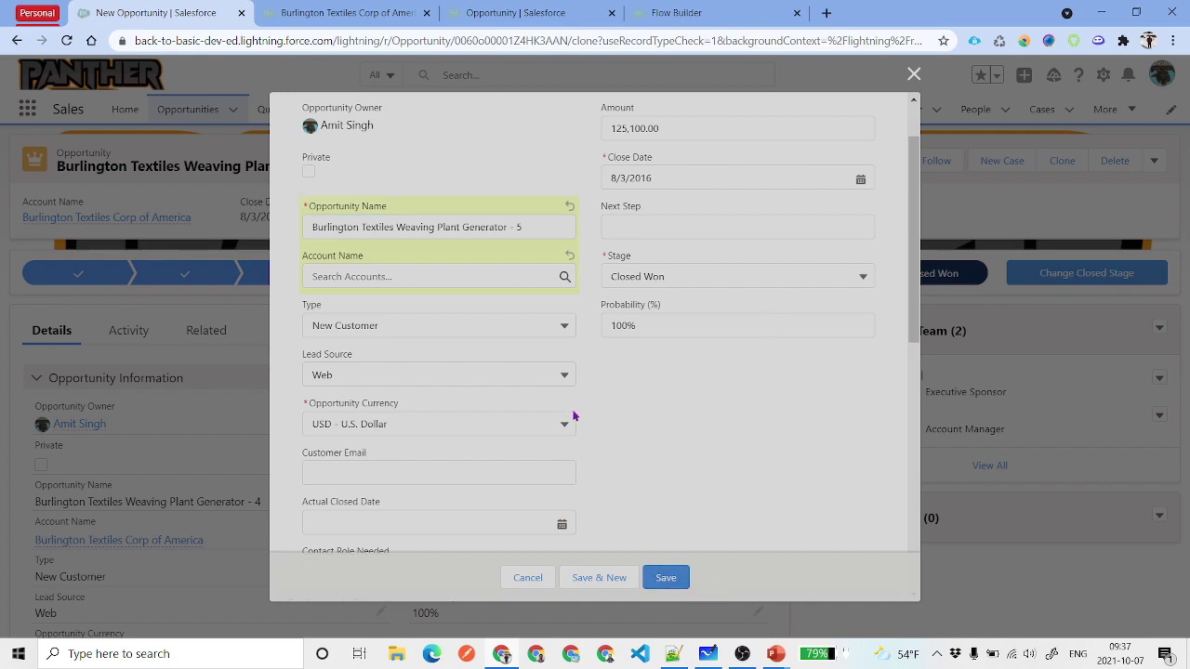
# Enable Contact Role Needed on the new copy and try to save it with a blank account.
pyautogui.scroll(-1, 688, 417)
pyautogui.scroll(-1, 688, 417)
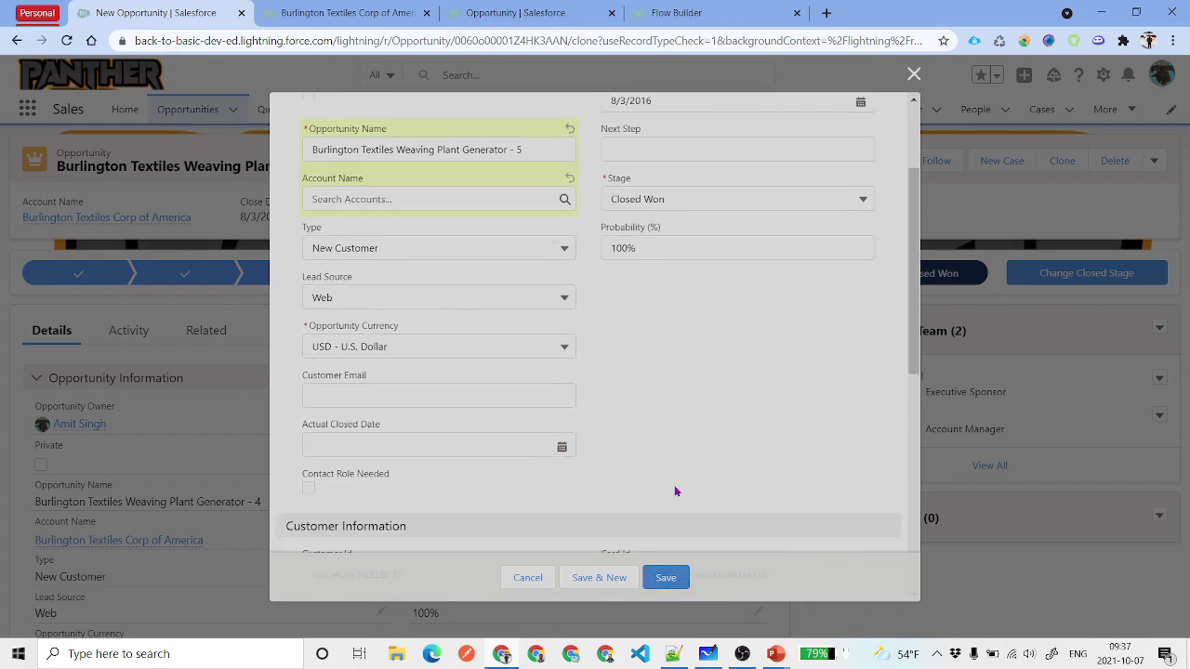
pyautogui.click(309, 488)
pyautogui.moveTo(299, 477); pyautogui.dragTo(397, 473)
pyautogui.click(665, 577)
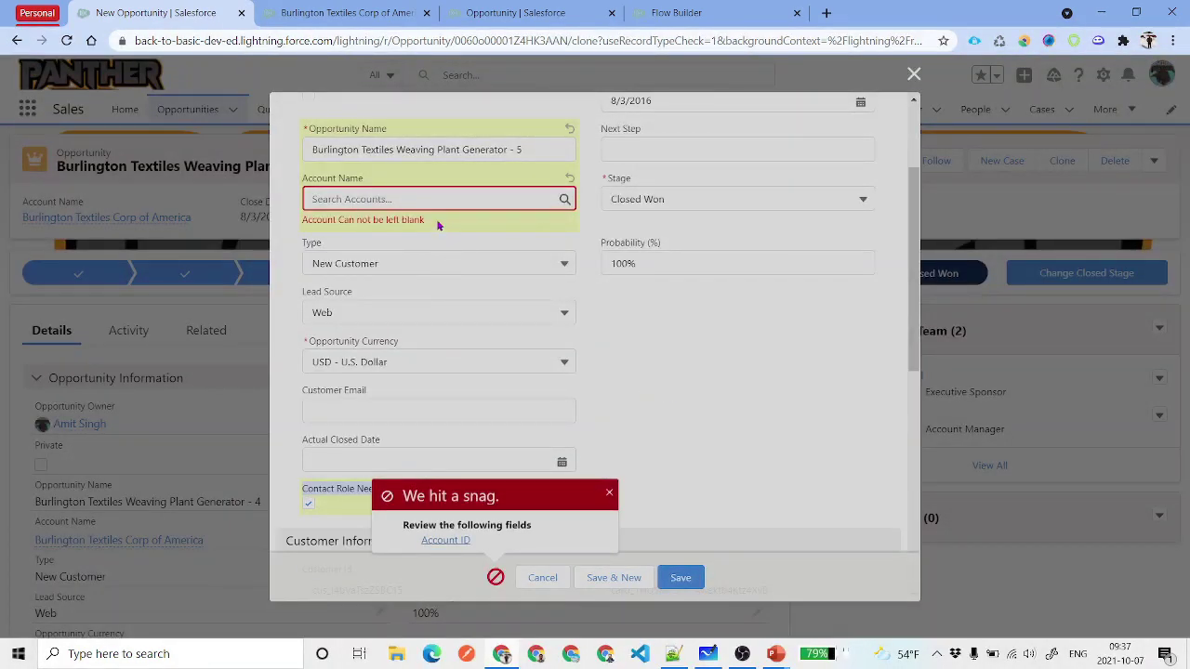
# Set the new opportunity's account to Burlington Textiles Corp of America.
pyautogui.moveTo(439, 219); pyautogui.dragTo(296, 223)
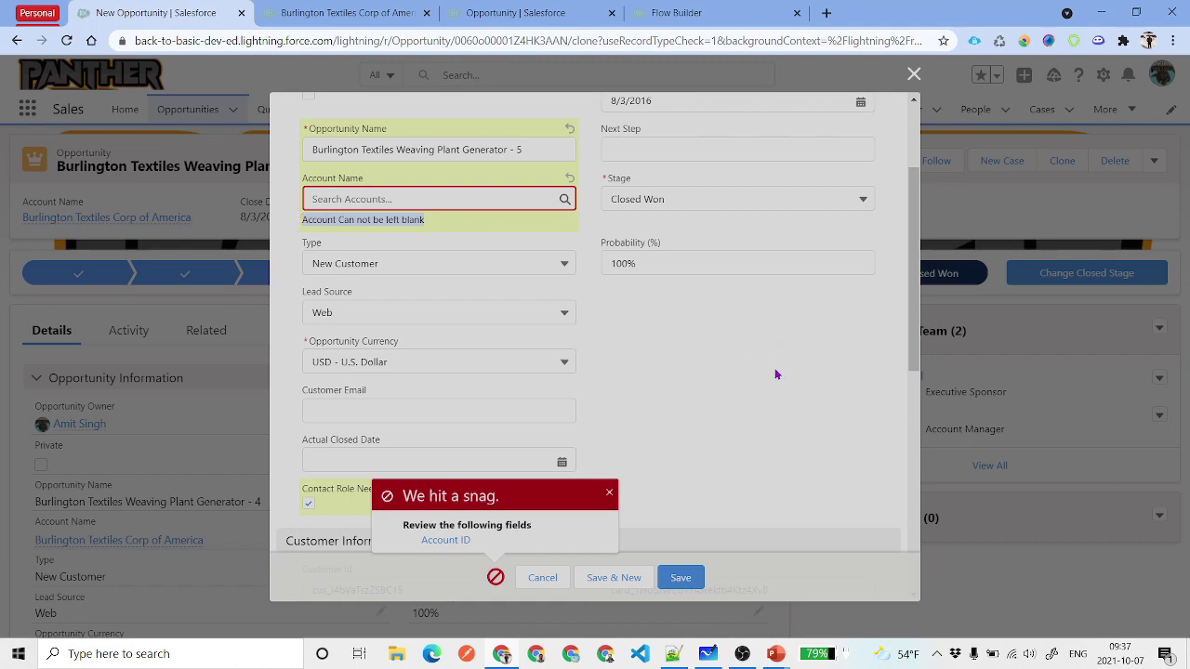
pyautogui.click(469, 200)
pyautogui.click(474, 243)
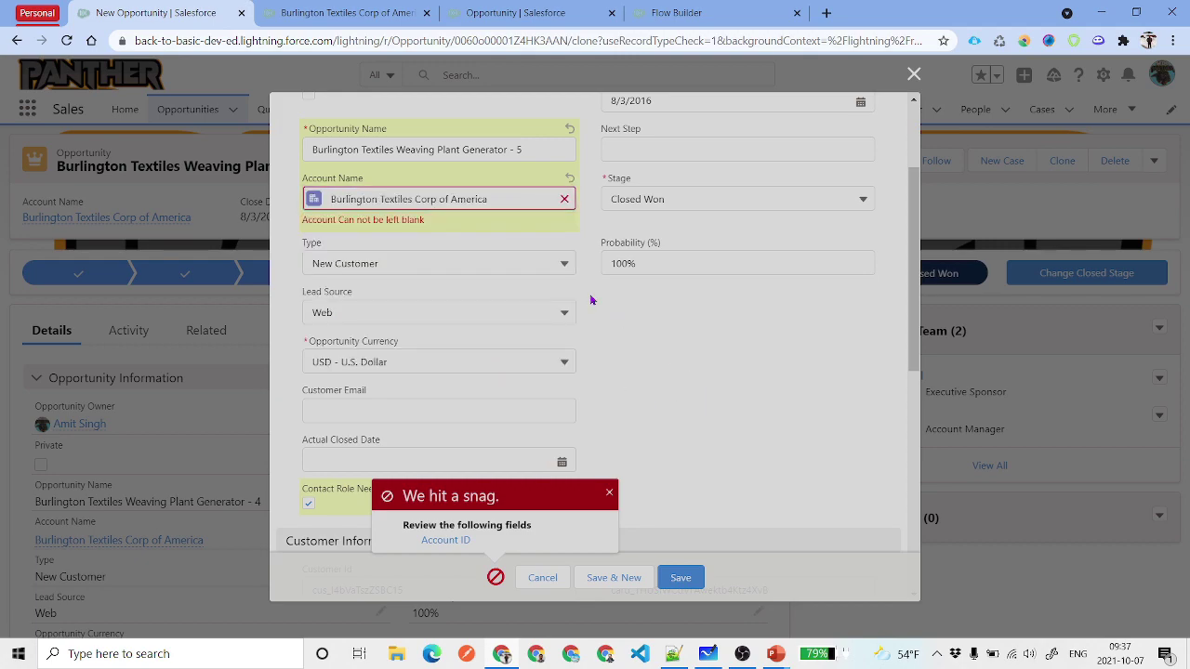
# Delete both contacts from the Burlington Textiles Corp of America account.
pyautogui.click(370, 11)
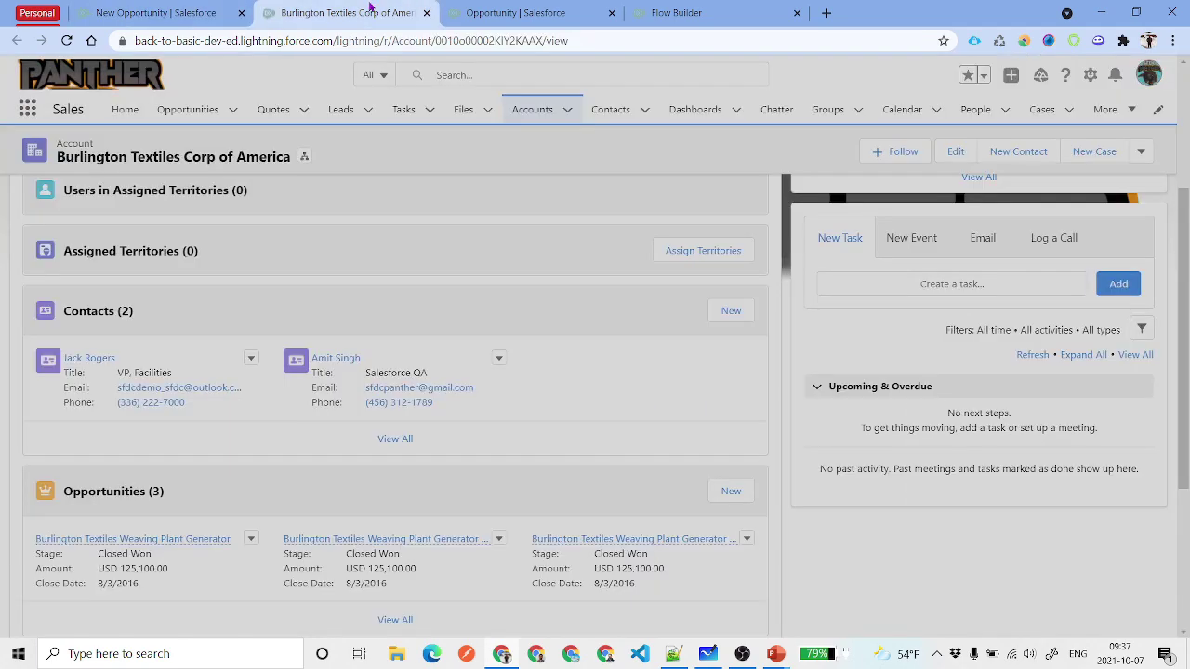
pyautogui.click(499, 359)
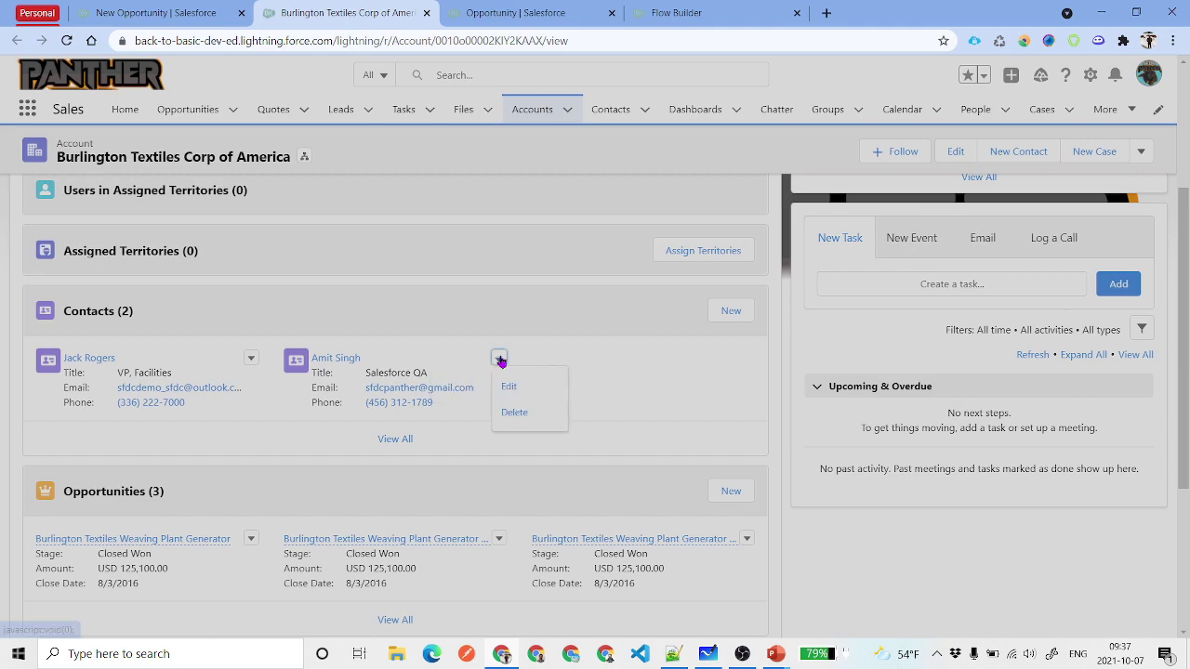
pyautogui.click(471, 412)
pyautogui.press('Escape')
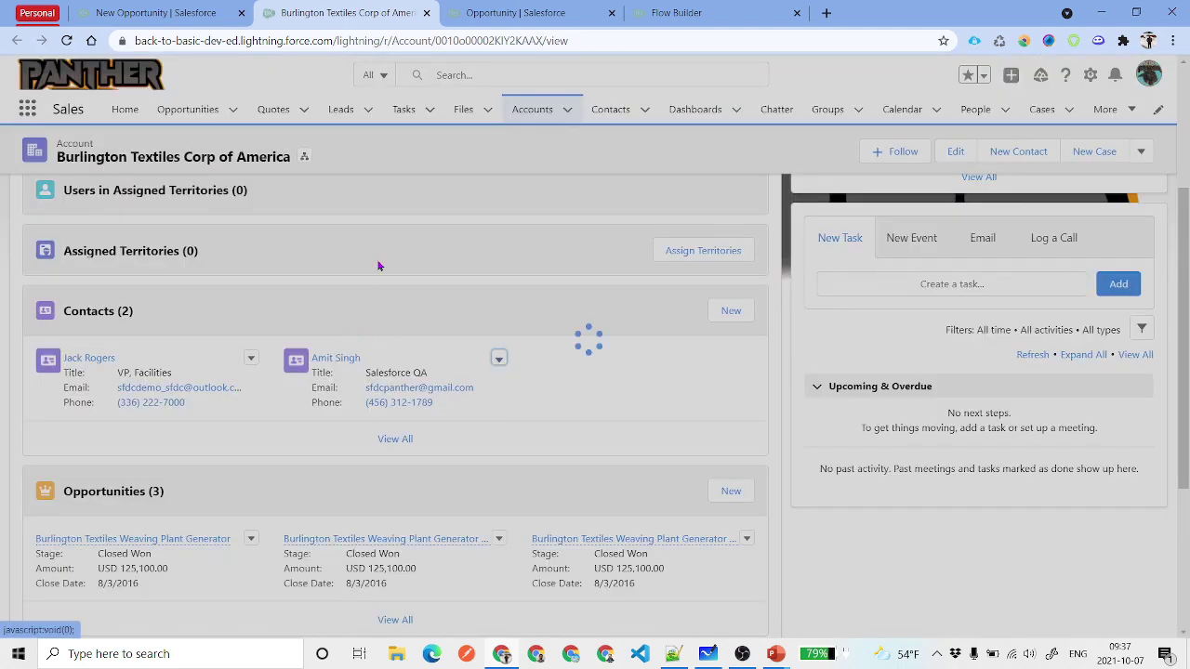
pyautogui.click(251, 359)
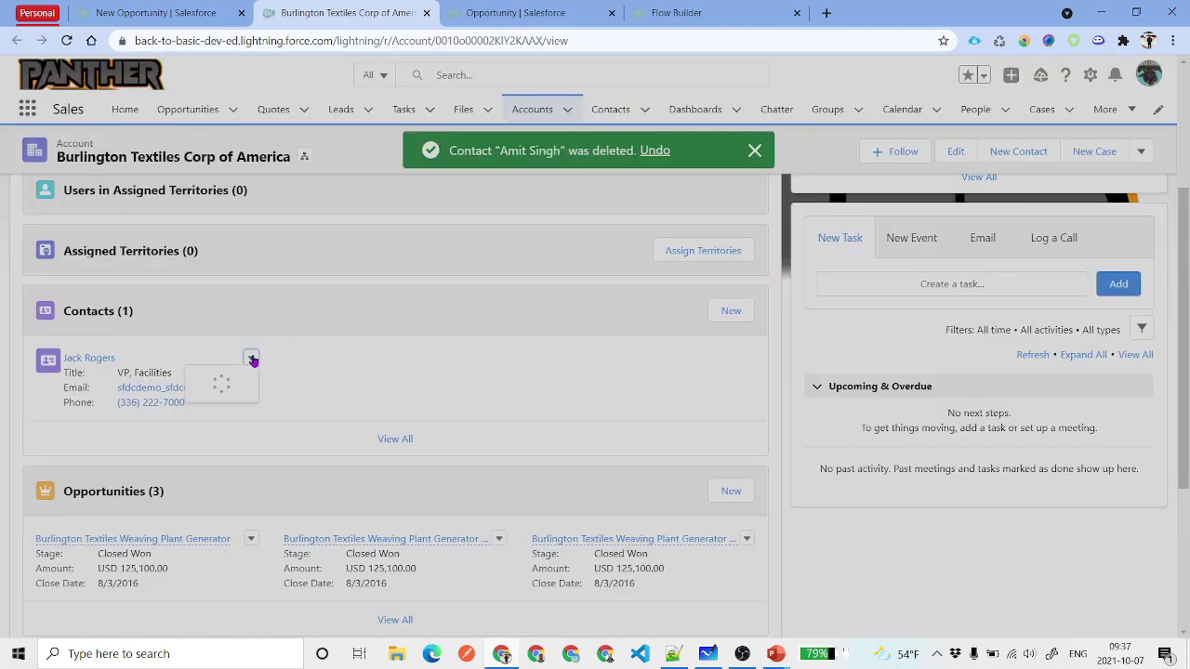
pyautogui.click(266, 412)
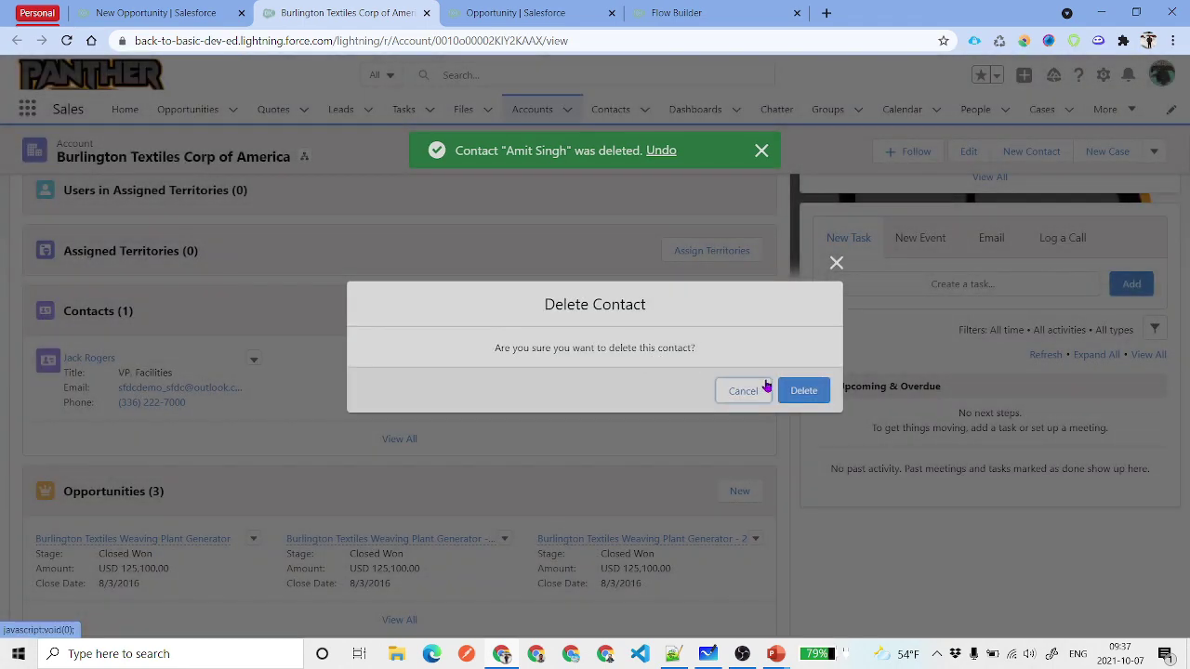
pyautogui.press('Return')
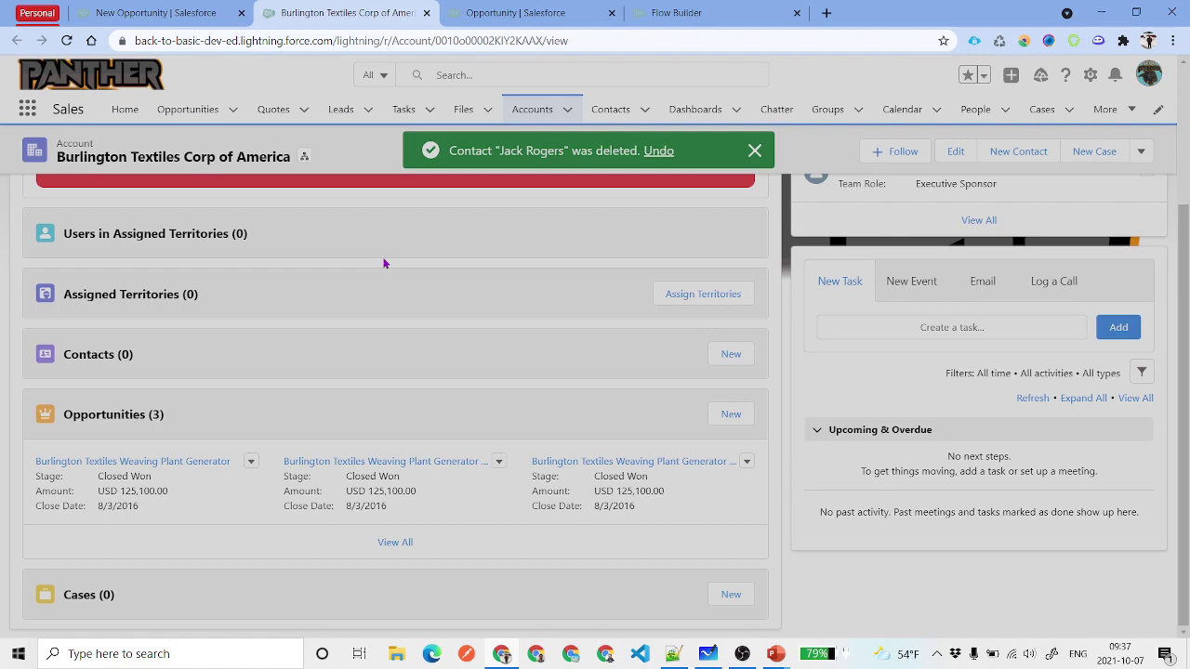
# Save the pending Burlington Textiles Weaving Plant Generator - 5 opportunity and check its contact roles and activity.
pyautogui.hotkey('ctrl', 'shift', 'Tab')
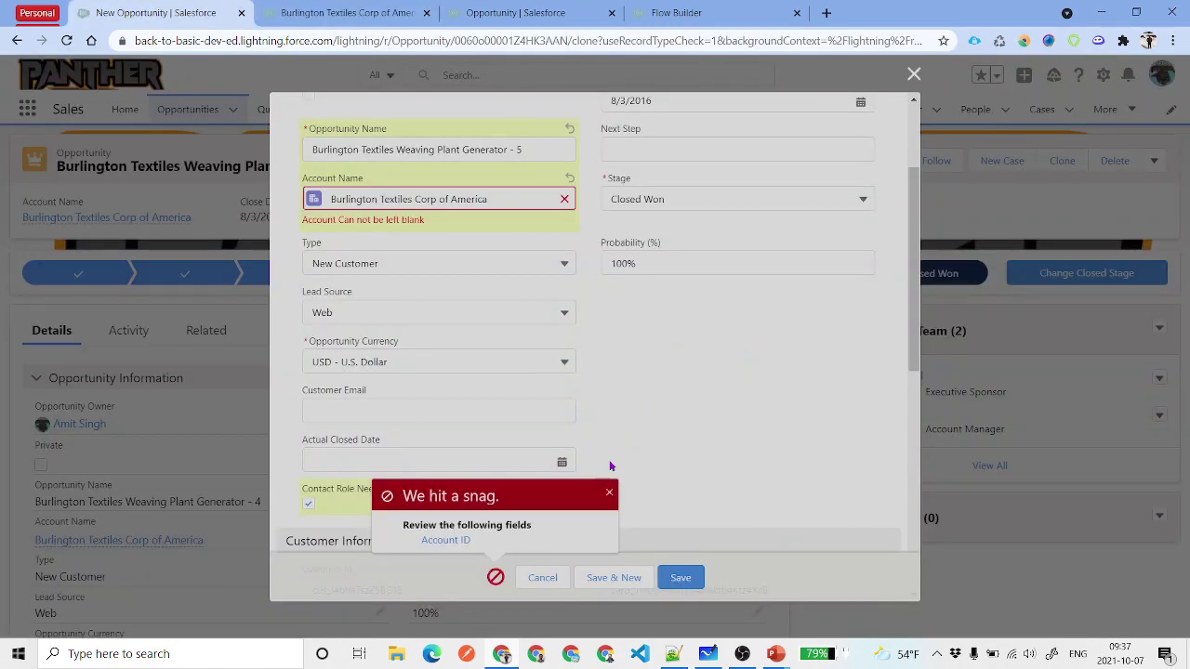
pyautogui.click(609, 493)
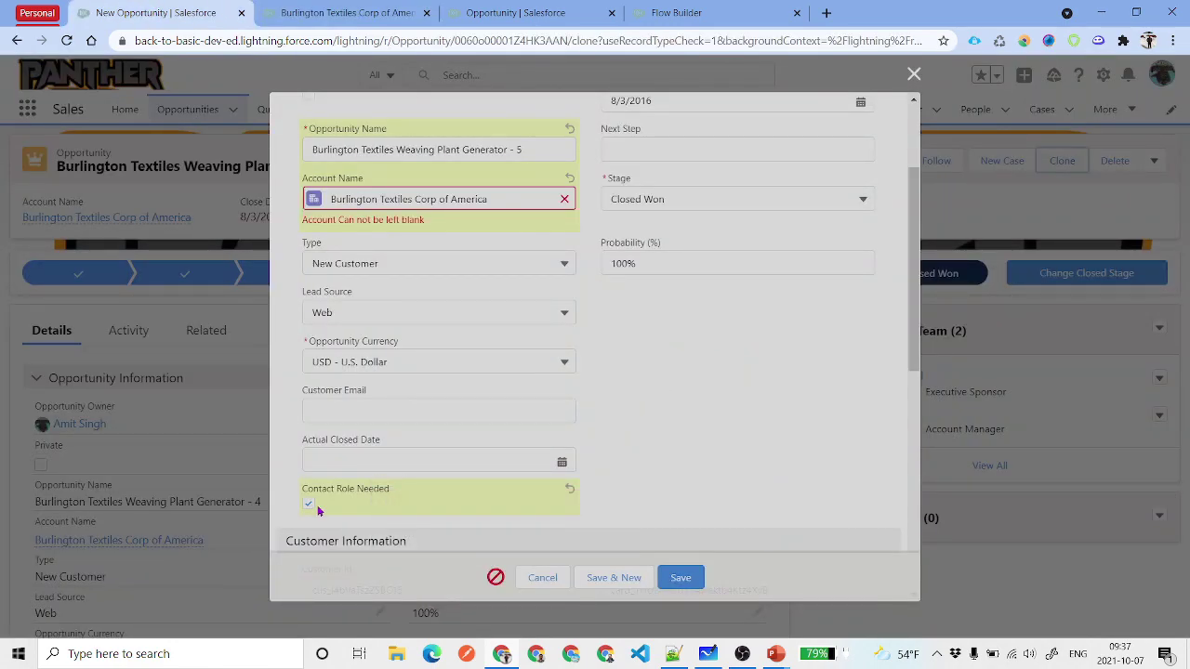
pyautogui.click(681, 578)
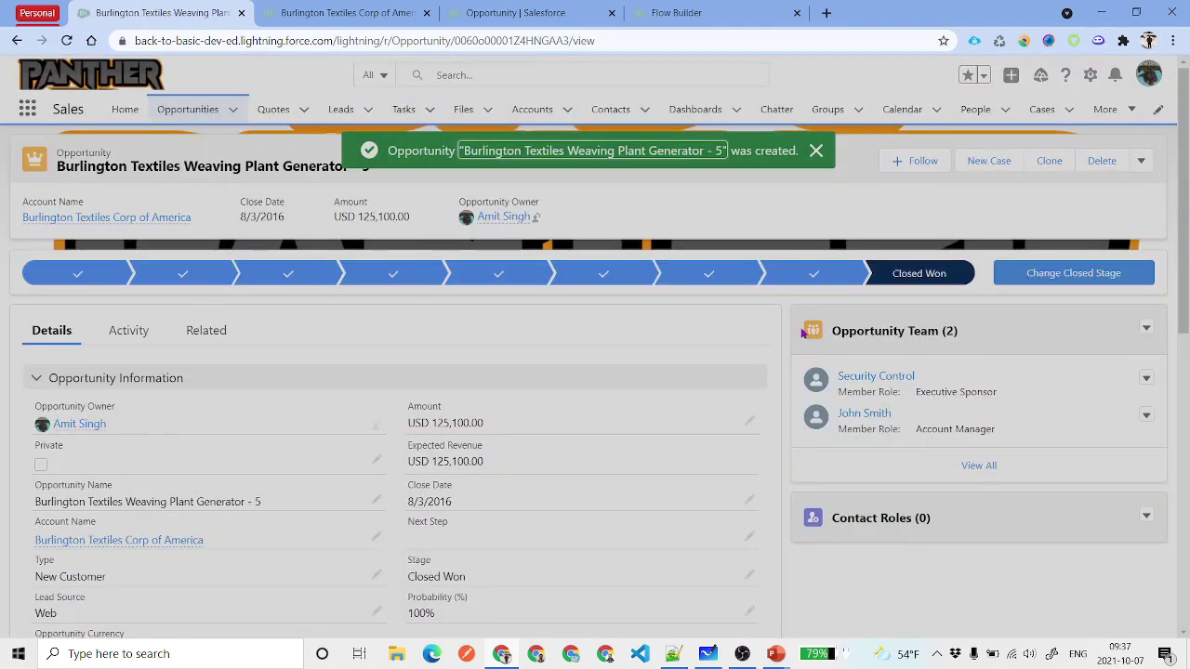
pyautogui.click(145, 335)
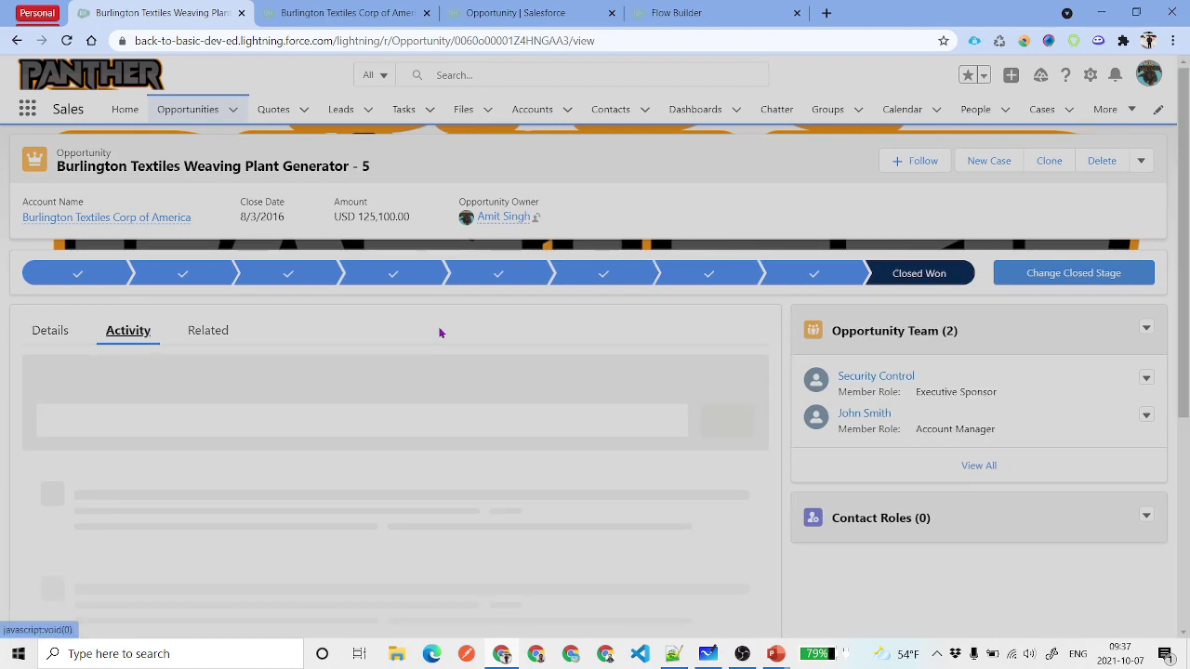
pyautogui.scroll(-1, 478, 433)
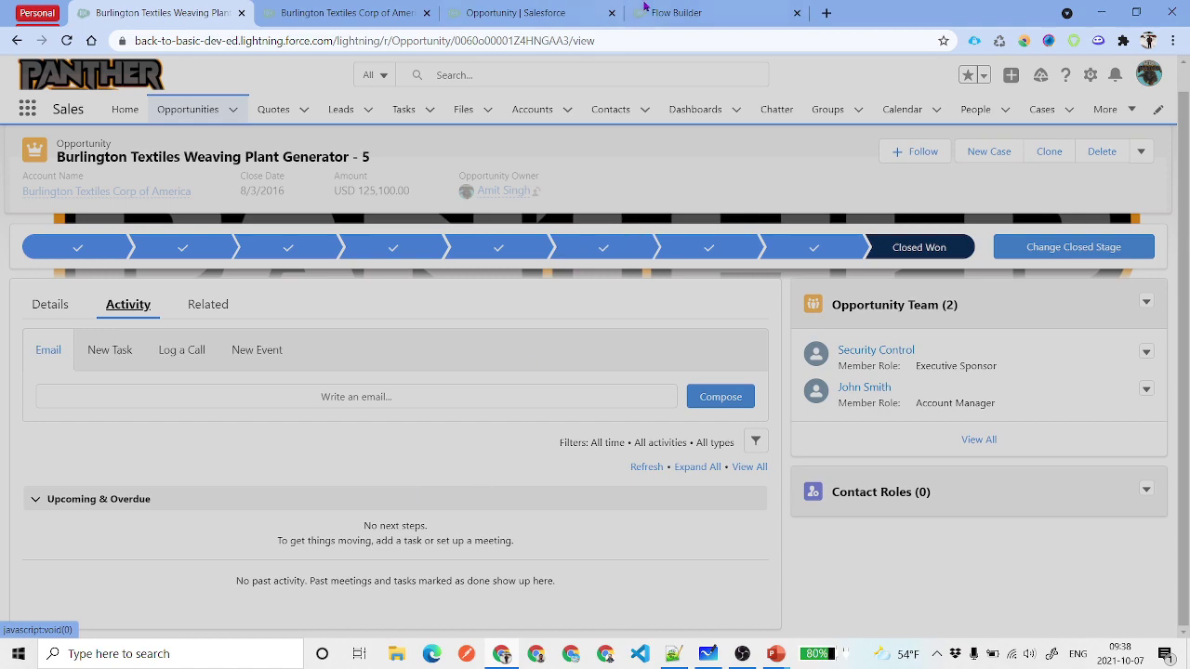
# Review the flow's contact query, loop, record creation and fault path in Flow Builder.
pyautogui.click(669, 13)
pyautogui.click(855, 113)
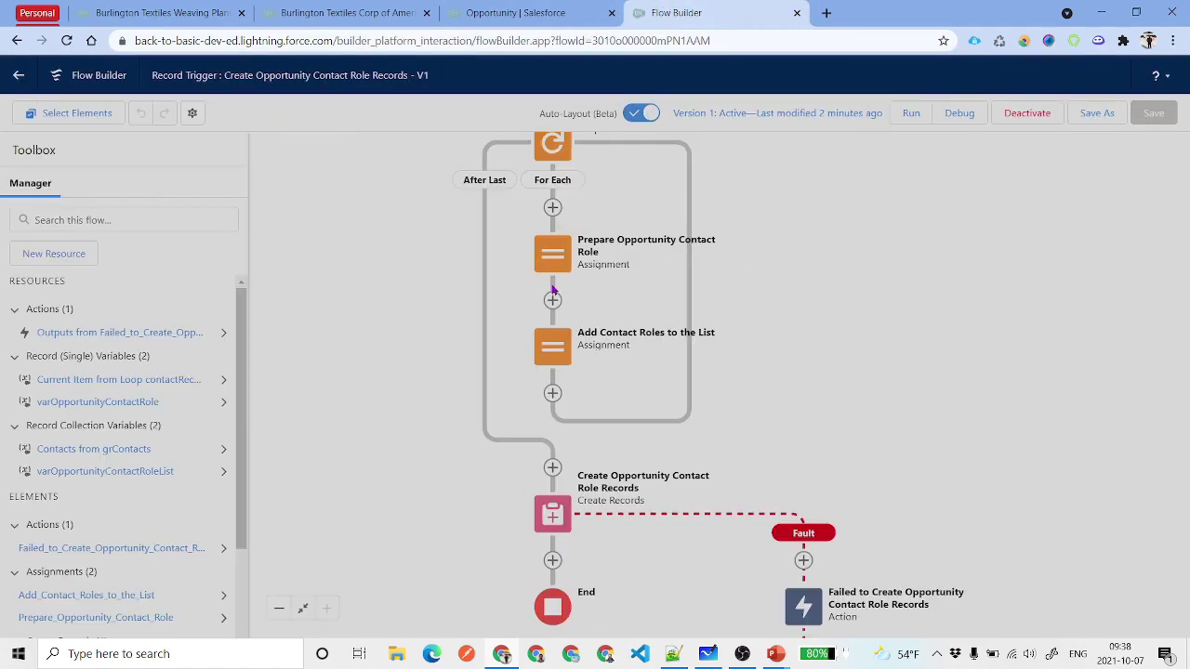
pyautogui.scroll(1, 809, 274)
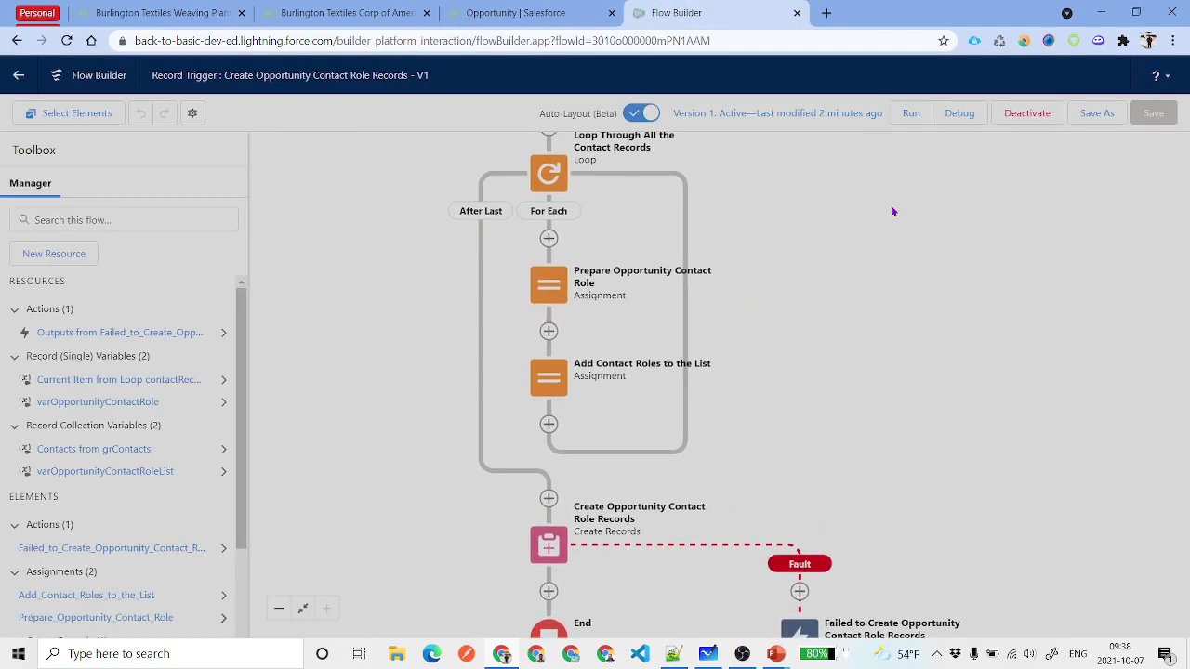
pyautogui.scroll(3, 522, 275)
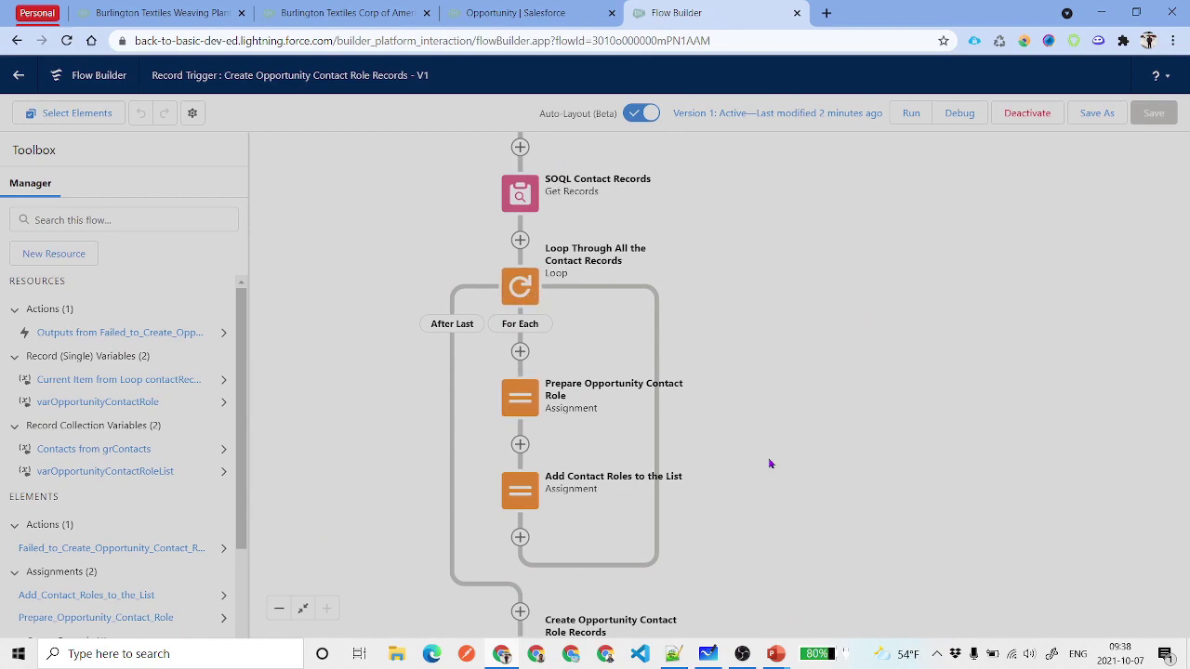
pyautogui.scroll(-2, 775, 385)
pyautogui.scroll(-2, 846, 357)
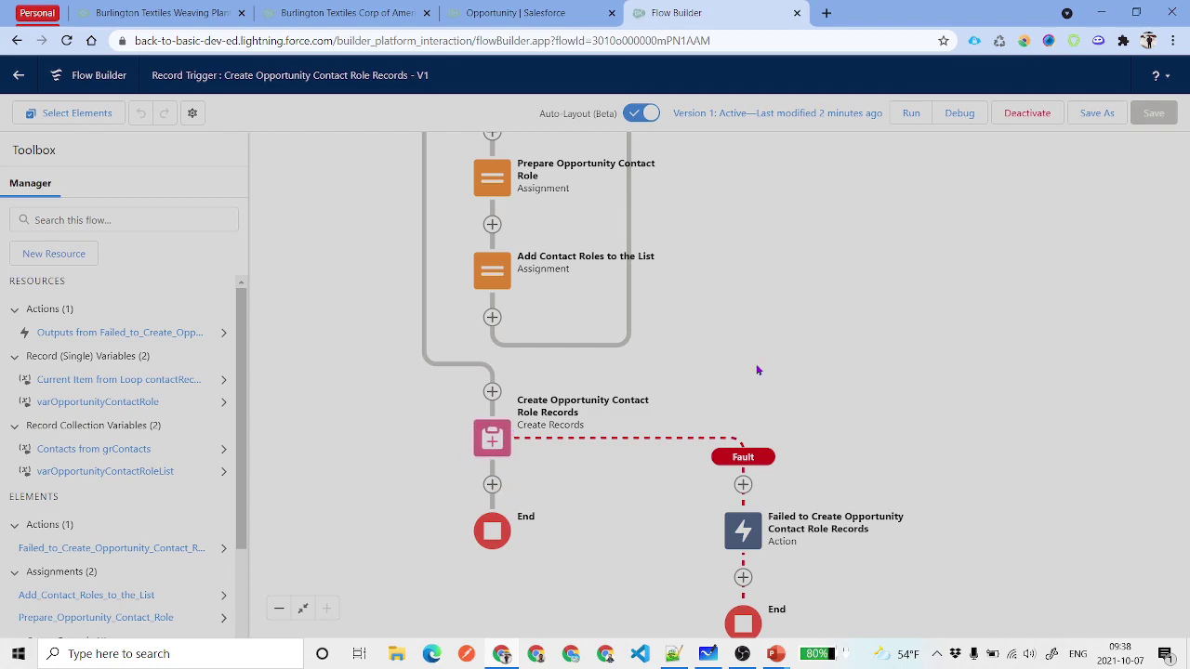
pyautogui.moveTo(859, 288); pyautogui.dragTo(857, 323)
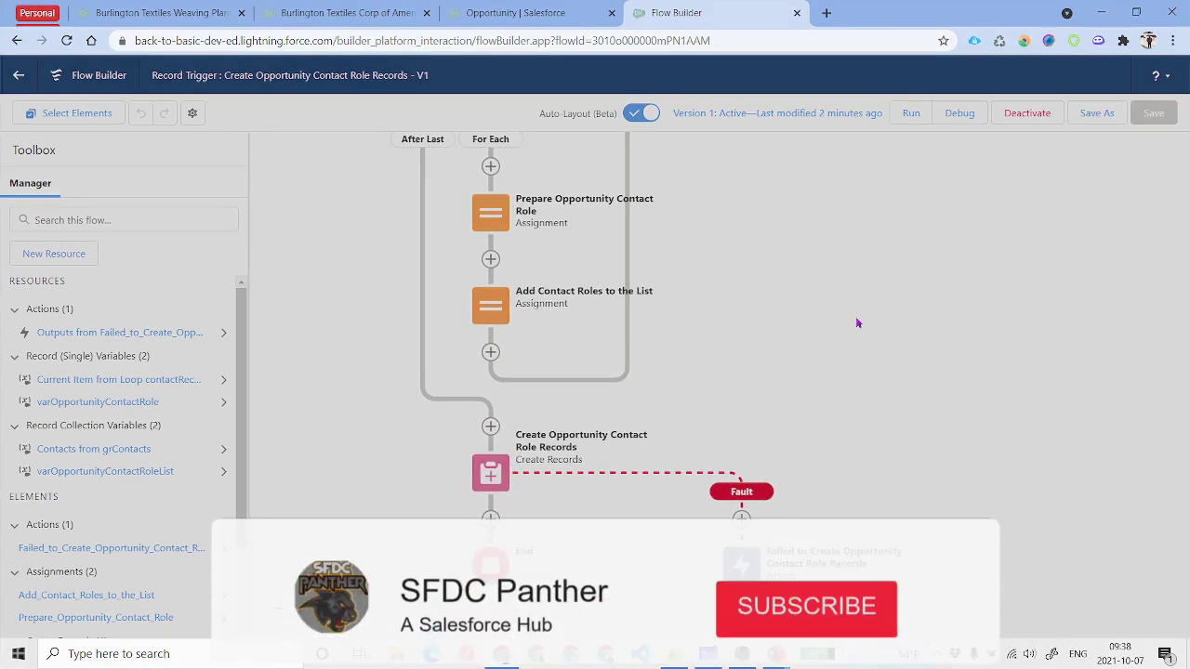